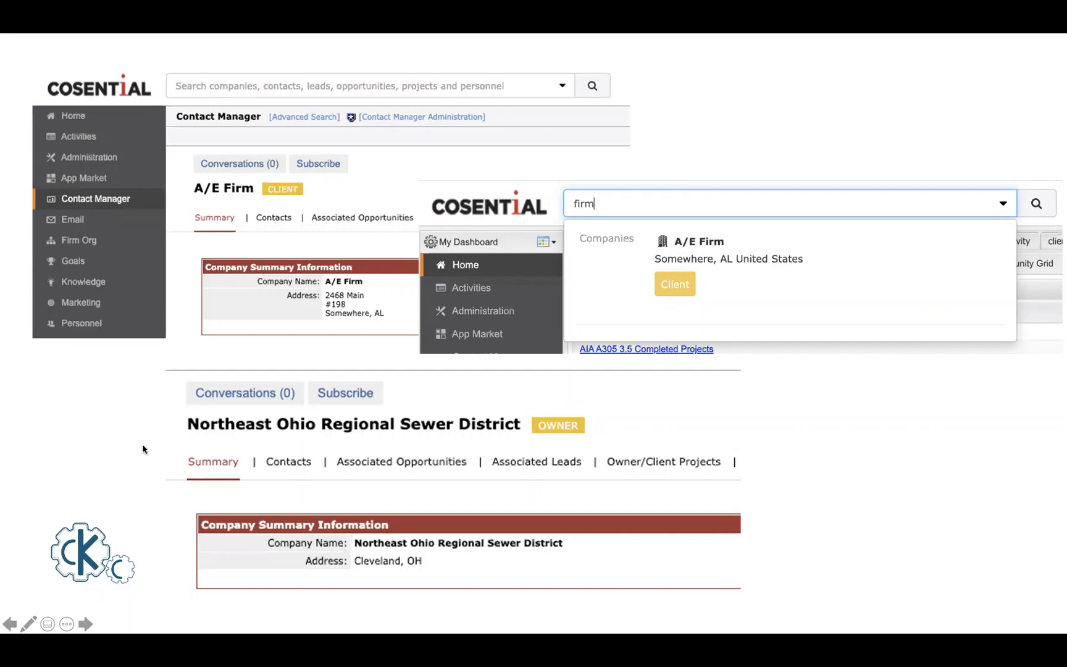
click(118, 446)
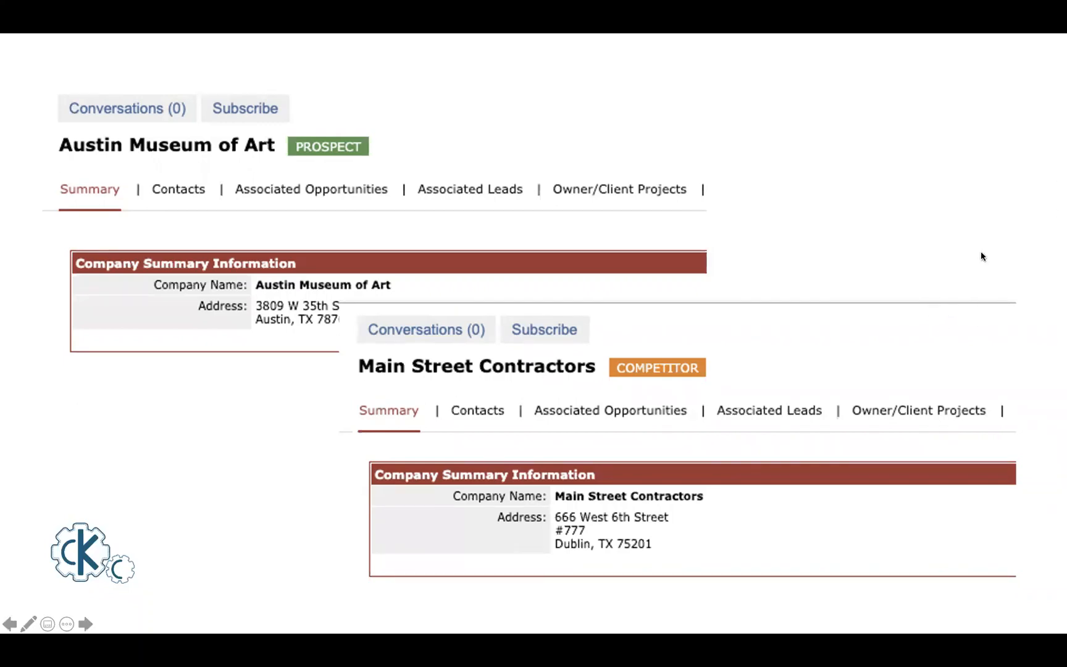
click(947, 177)
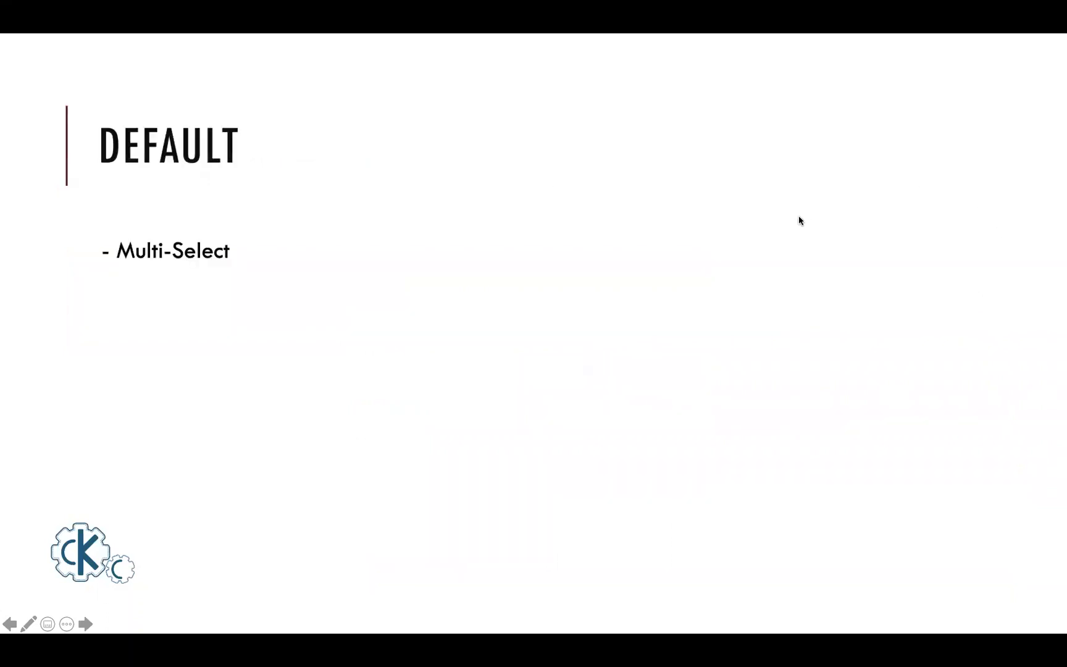
click(318, 341)
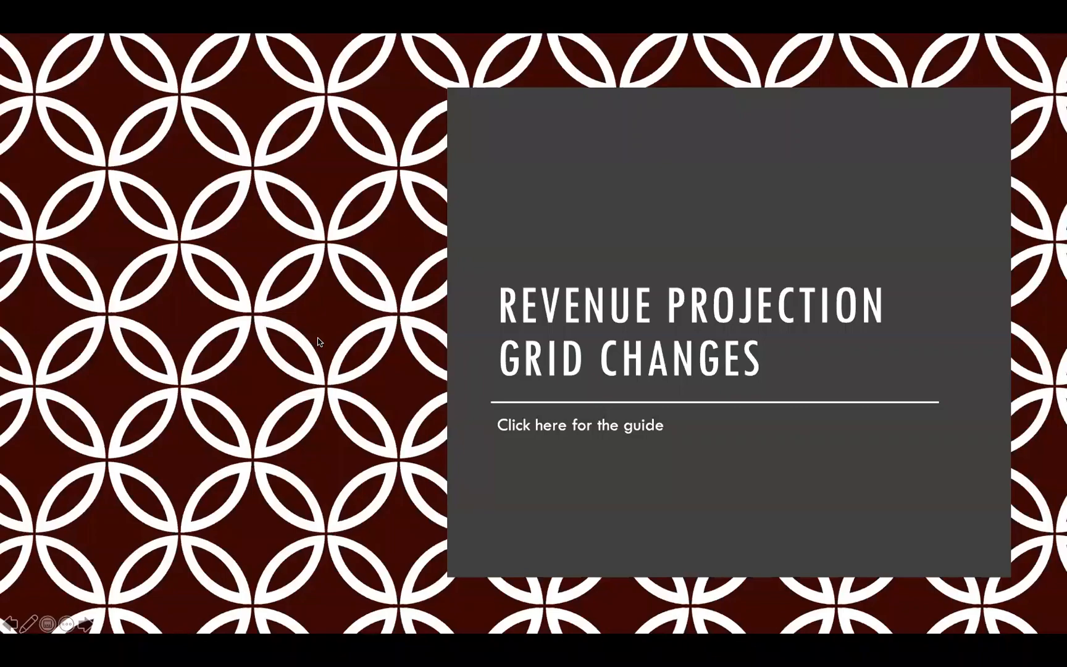
Switch to Cosential in Chrome and open the Company Type value list for companies in the administration area
key(super+Tab)
key(super+Tab)
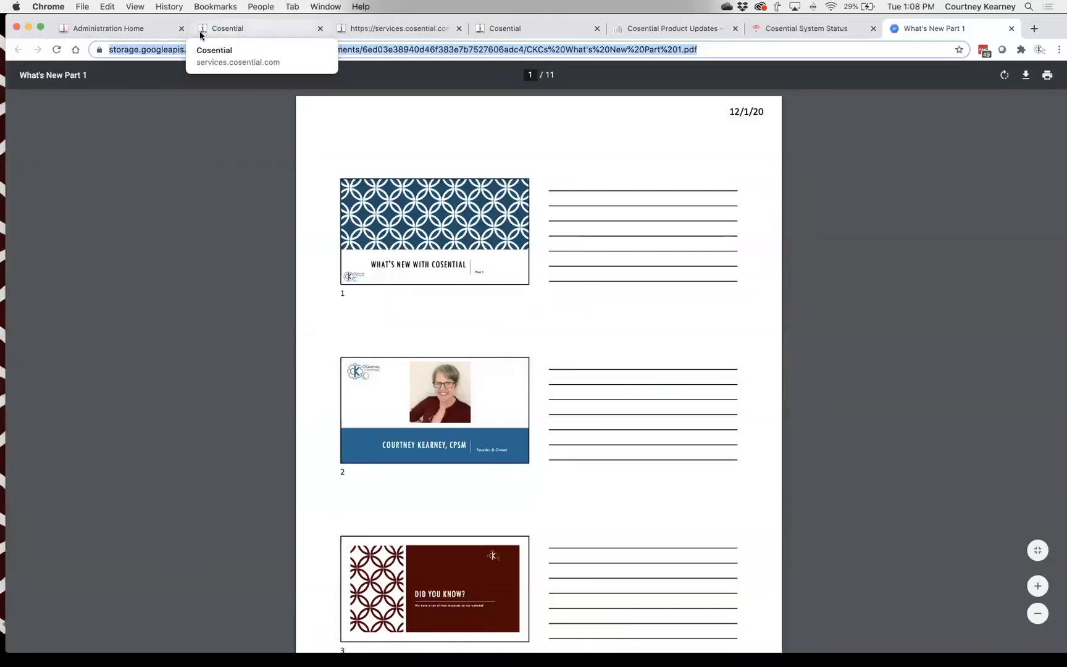
click(141, 34)
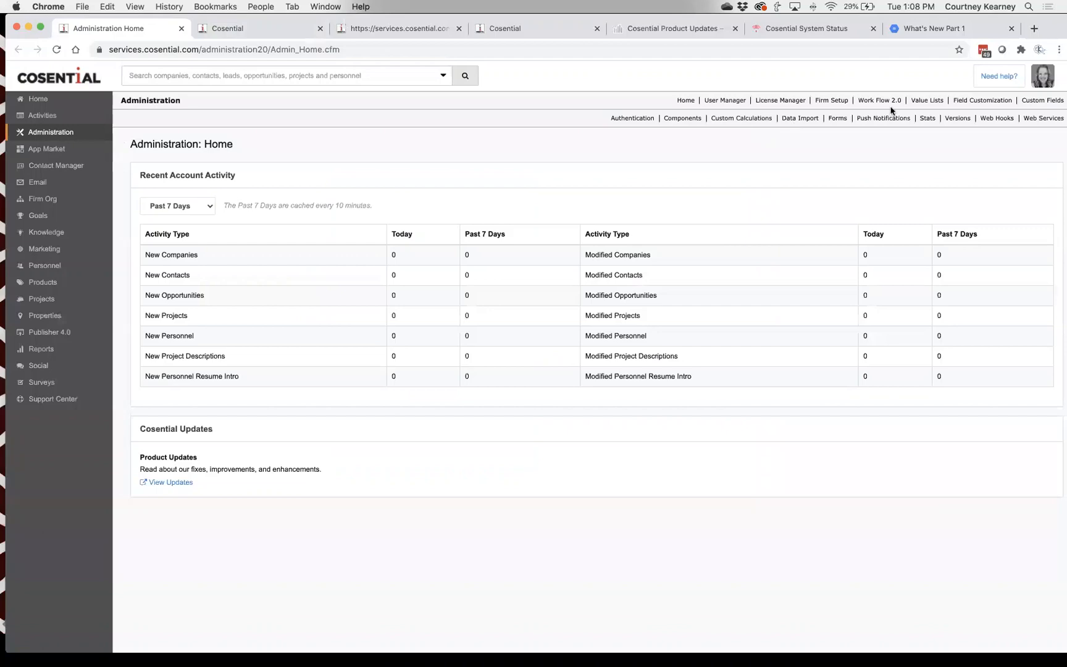
click(926, 101)
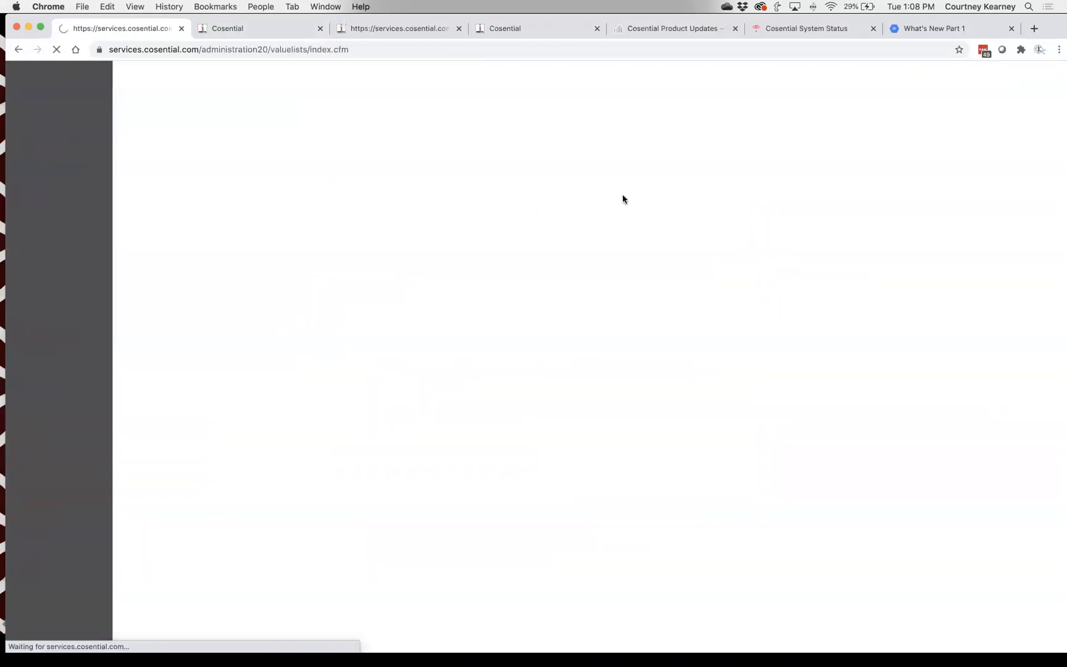
scroll(263, 435, down, 10)
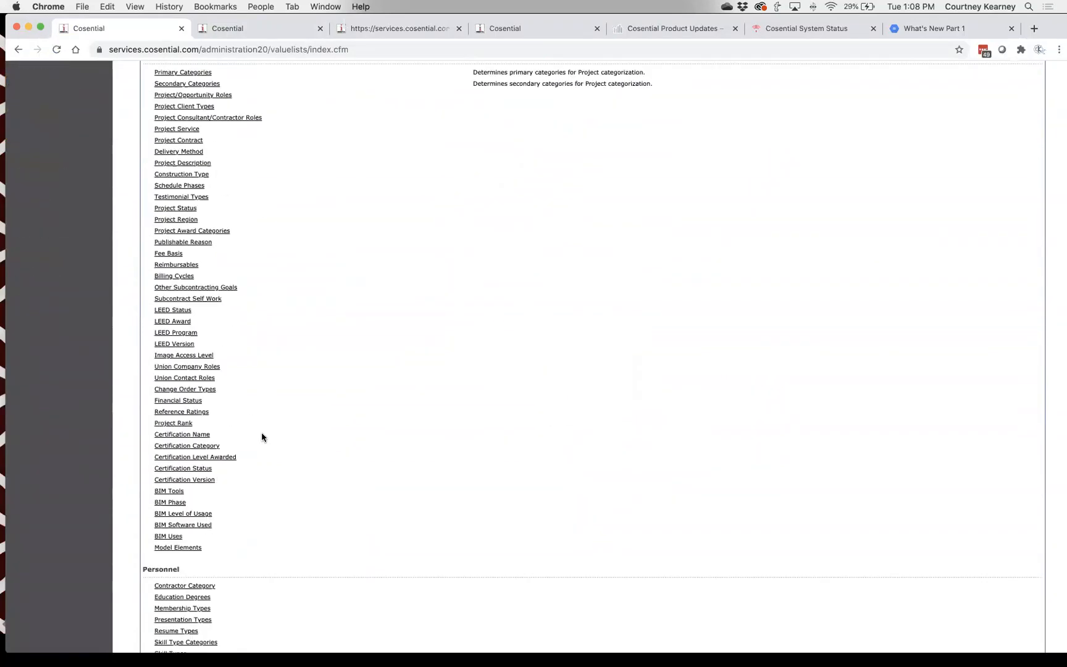
scroll(262, 437, down, 3)
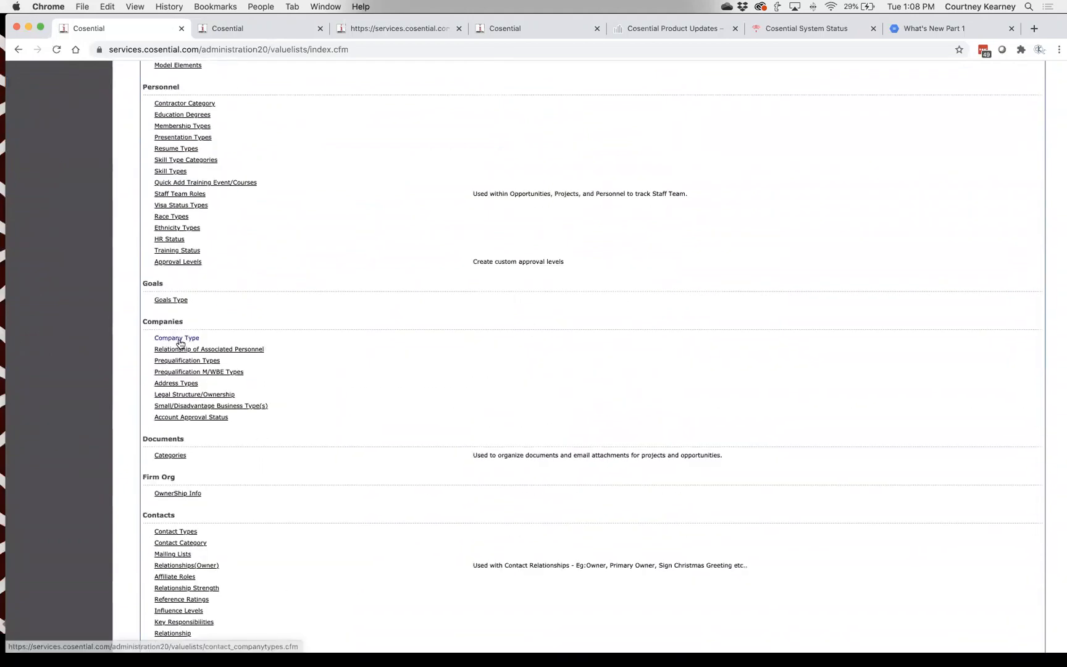
click(173, 342)
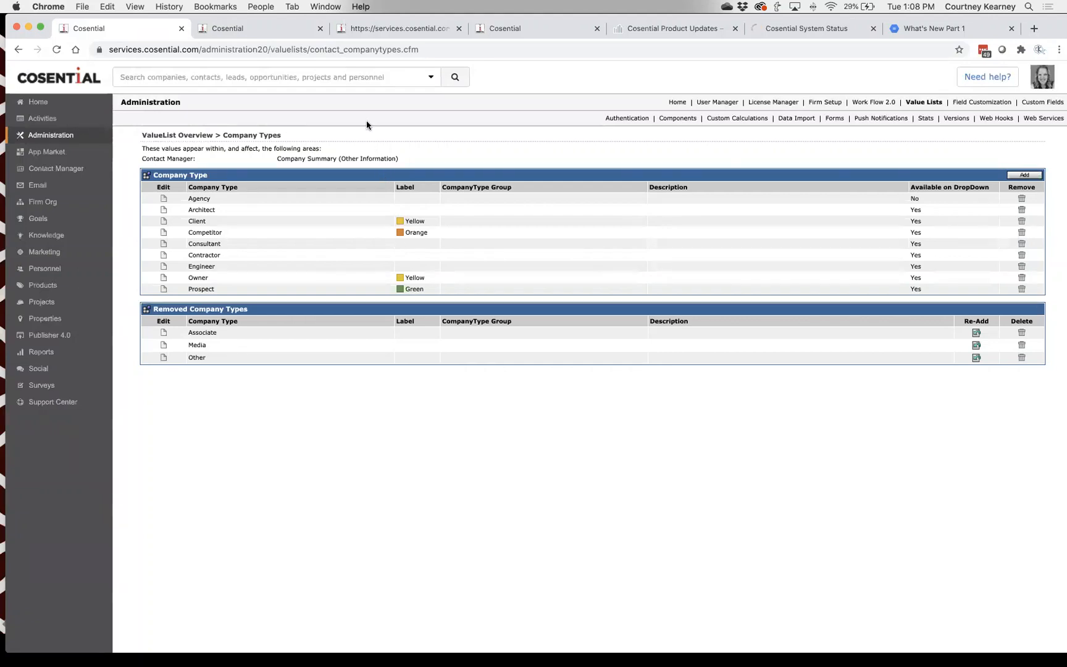
Search for "firm" and open the A/E Firm company record in a new browser tab
click(355, 75)
text(firm)
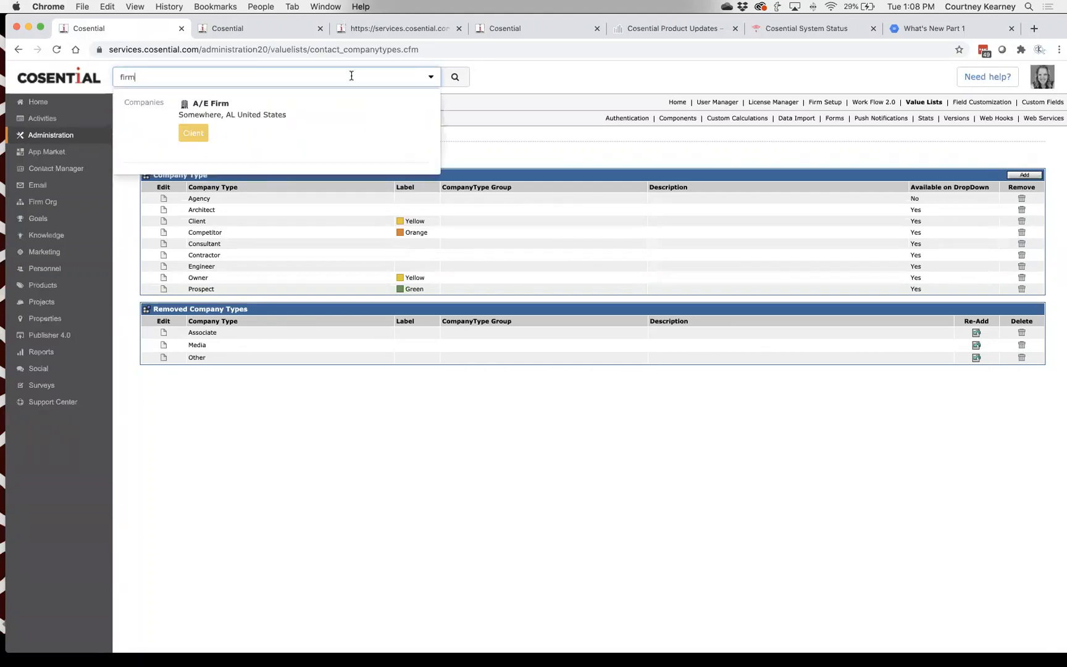
right_click(257, 127)
click(266, 129)
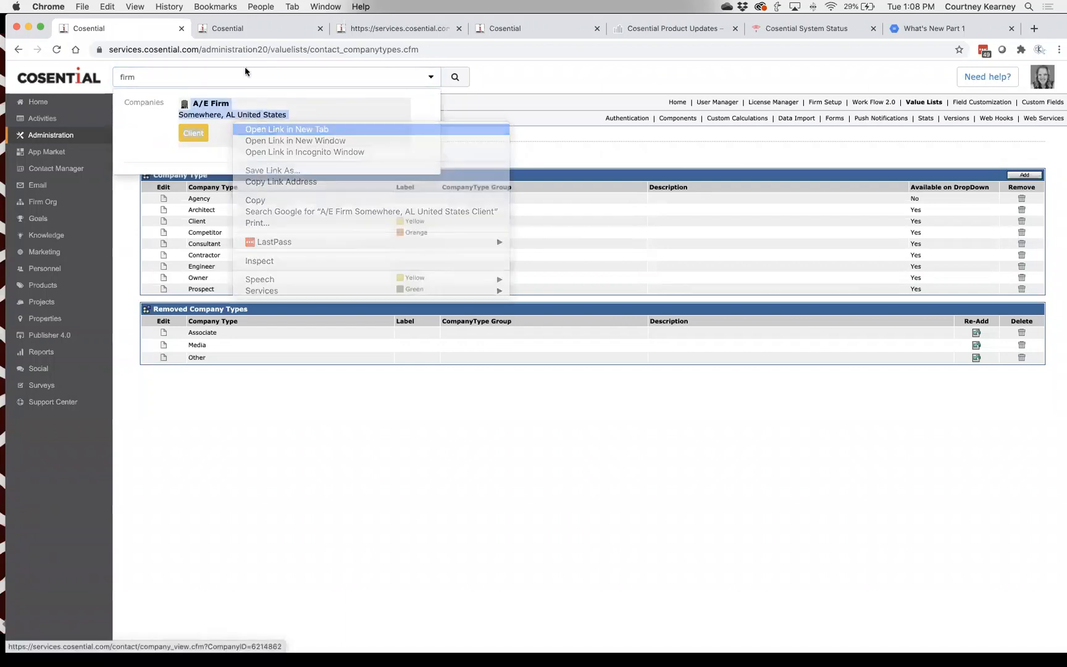
key(ctrl+Tab)
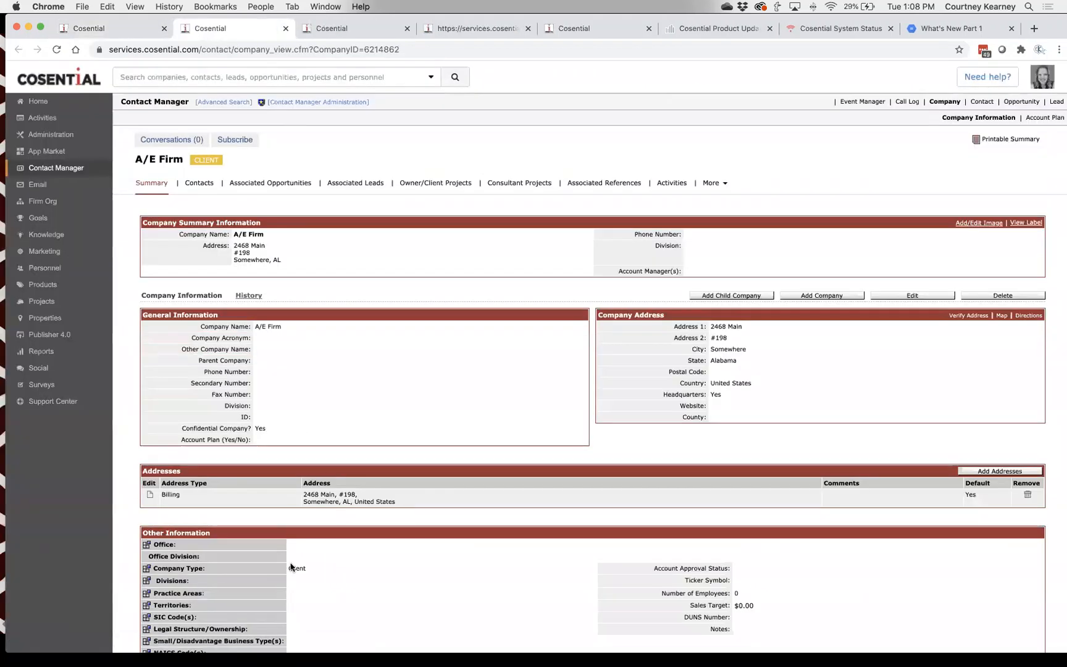
Add Competitor to the A/E Firm's company types and save the selection
click(179, 568)
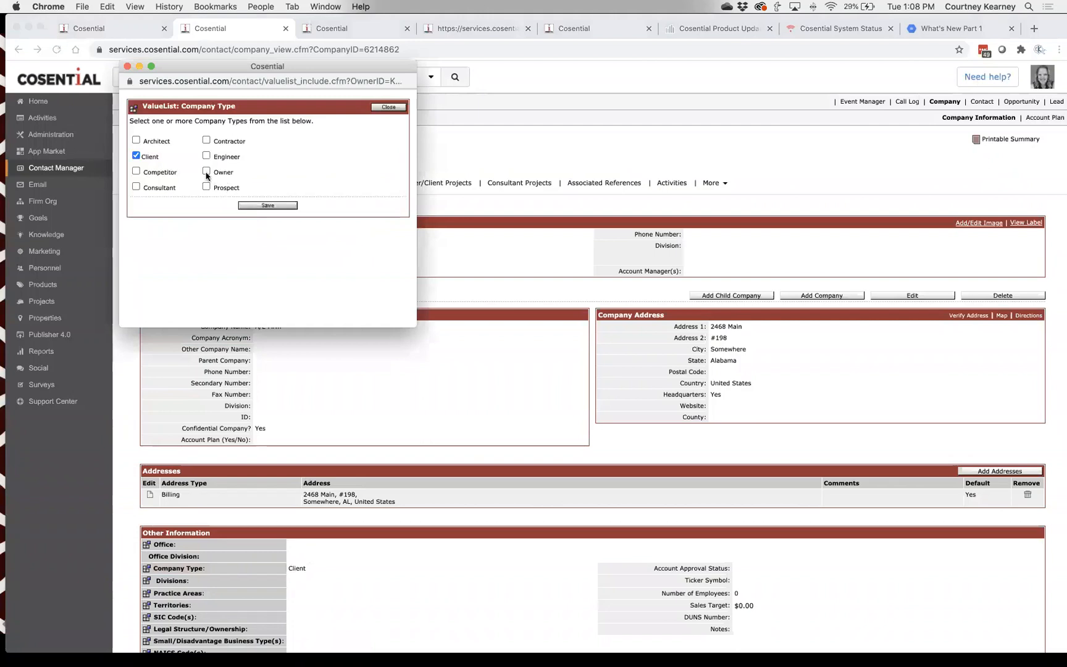
click(136, 171)
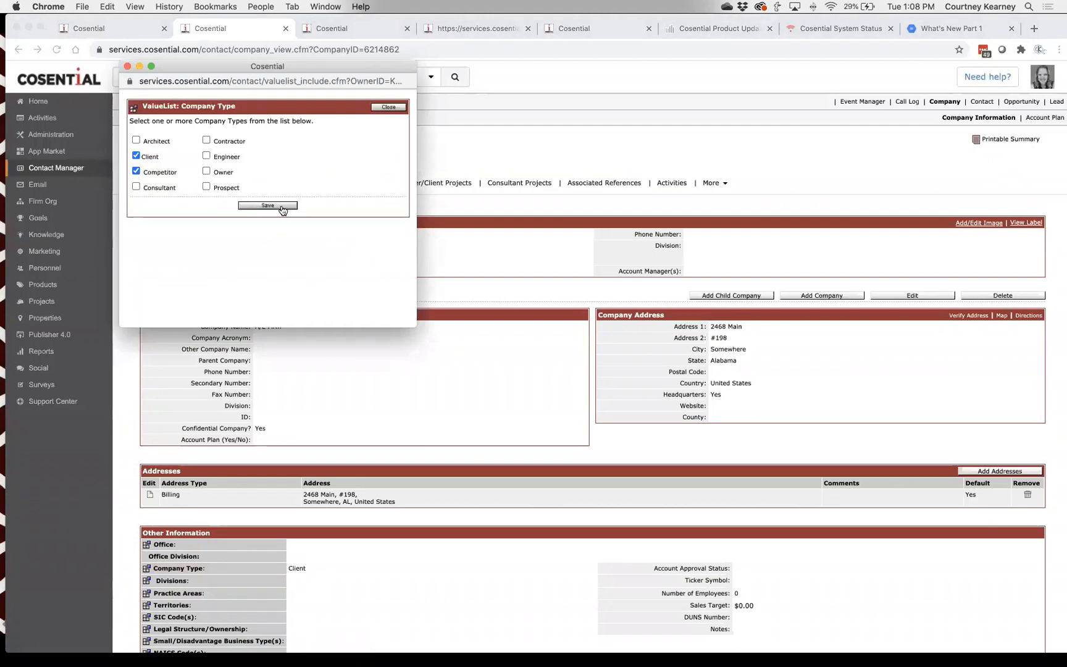
click(281, 205)
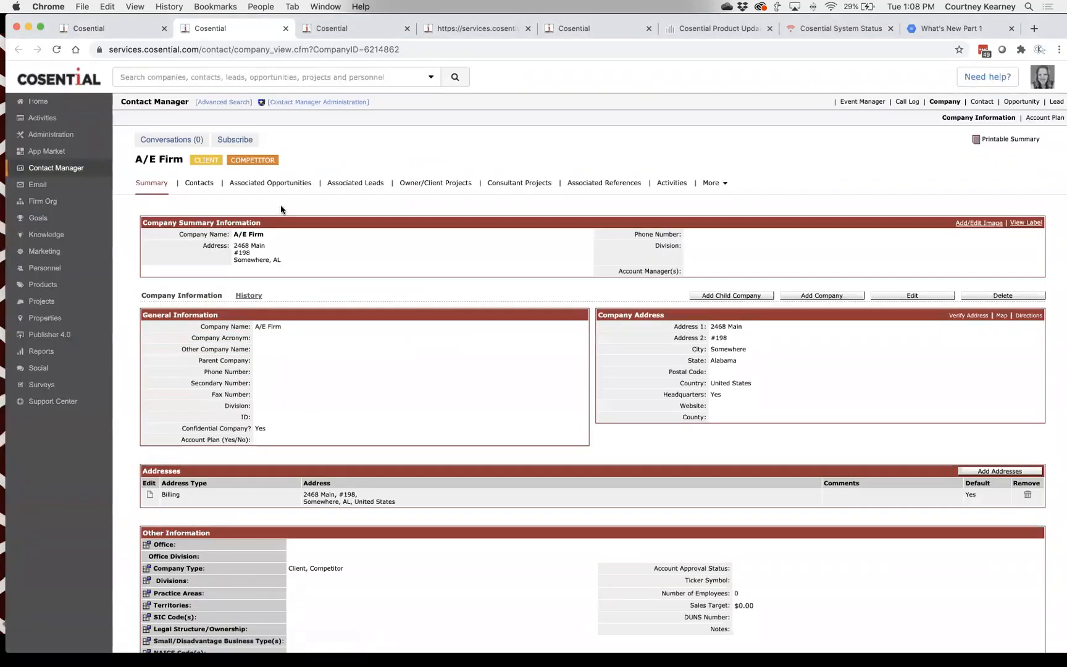
Add Prospect and Owner to the A/E Firm's company types and save the selection
click(203, 567)
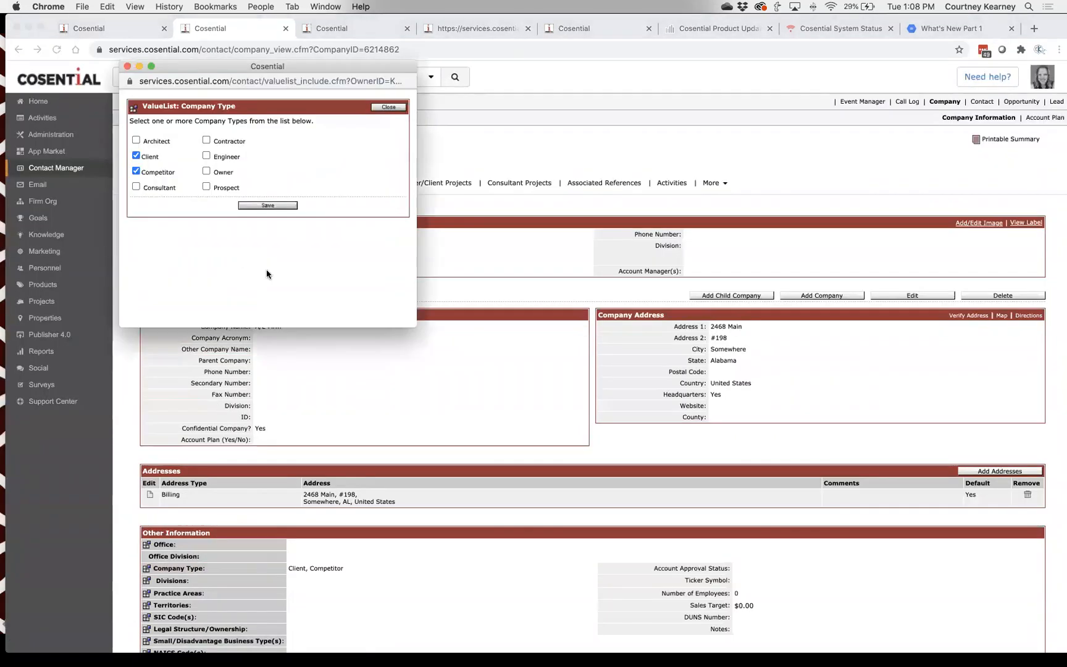
click(207, 187)
click(206, 171)
click(283, 206)
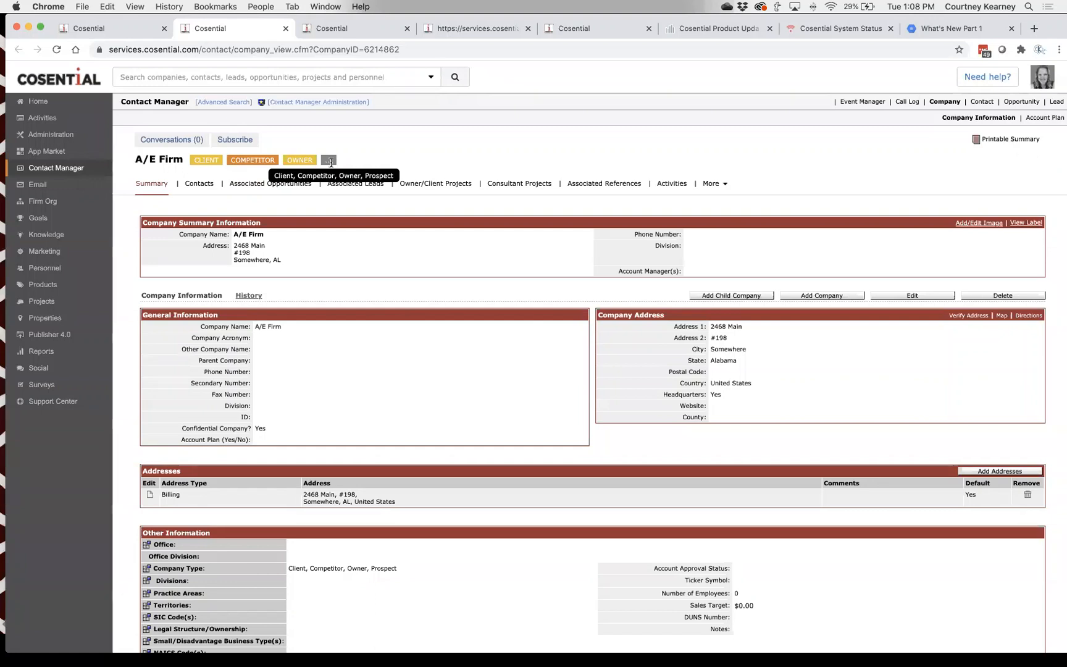
Remove Competitor from the A/E Firm's company types and save the selection
click(199, 575)
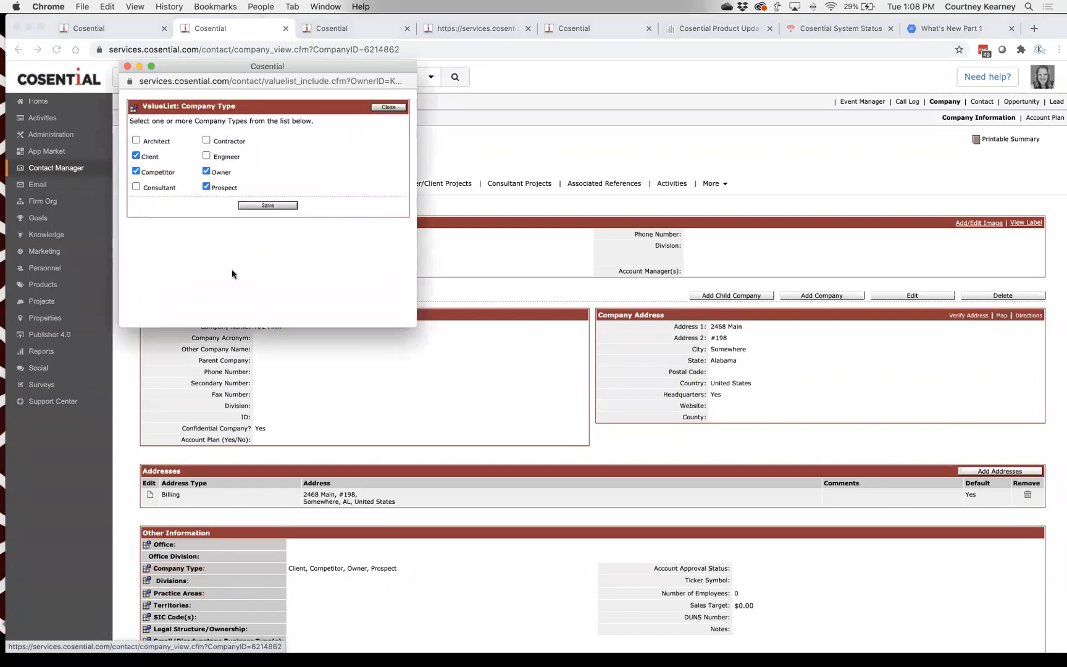
click(136, 171)
click(284, 206)
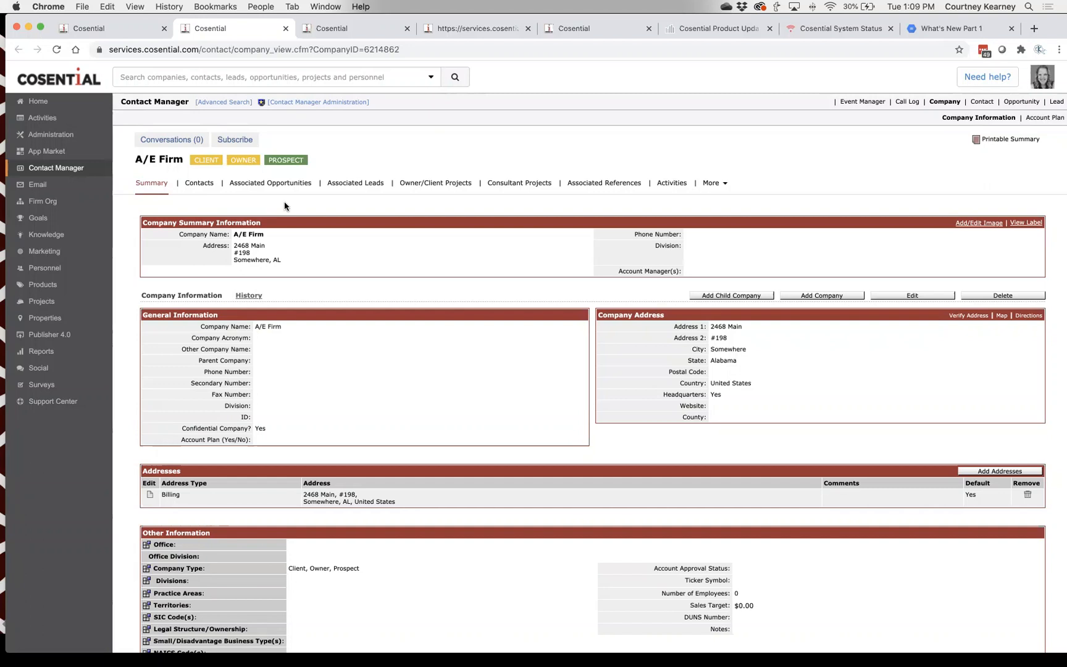
Return to the Company Types value list, set the Architect type's label color to Purple, and save it
click(140, 37)
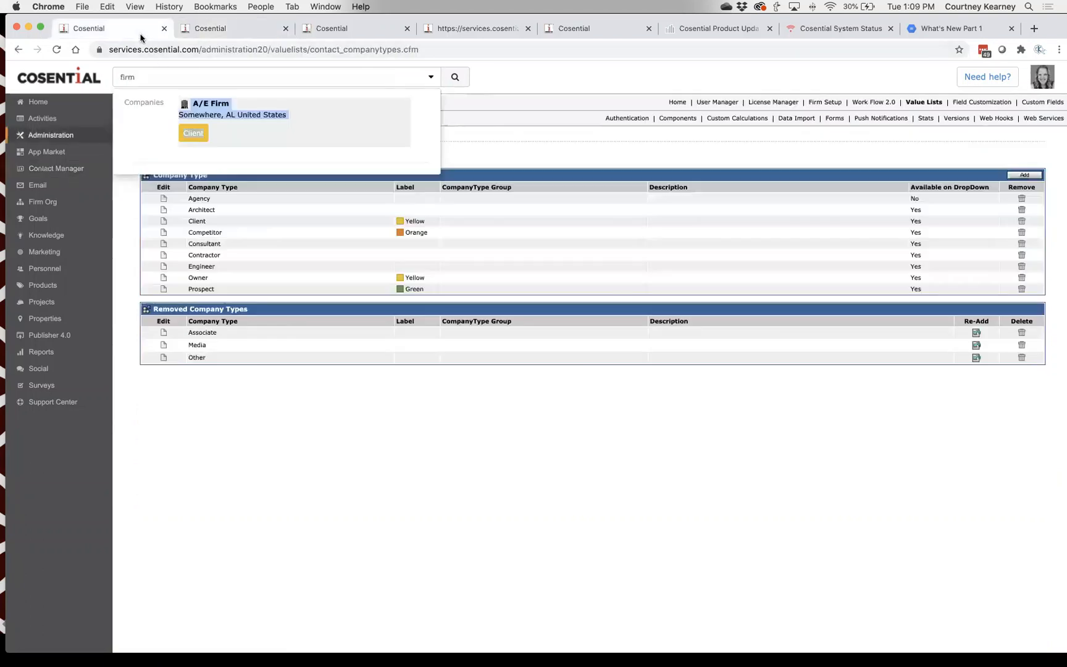
click(139, 211)
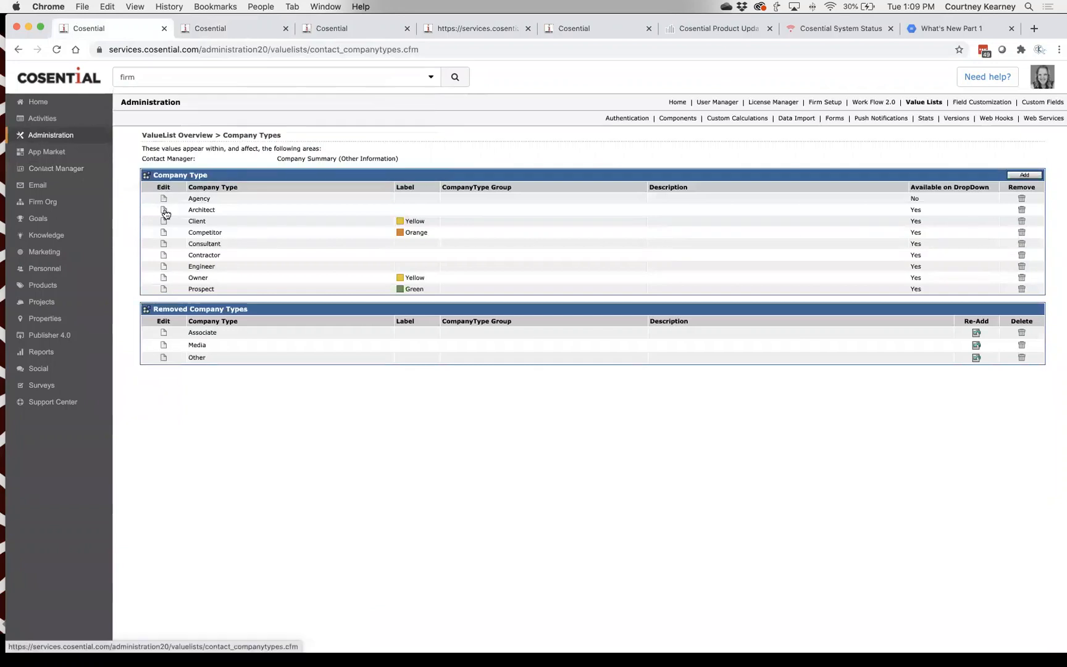
click(164, 210)
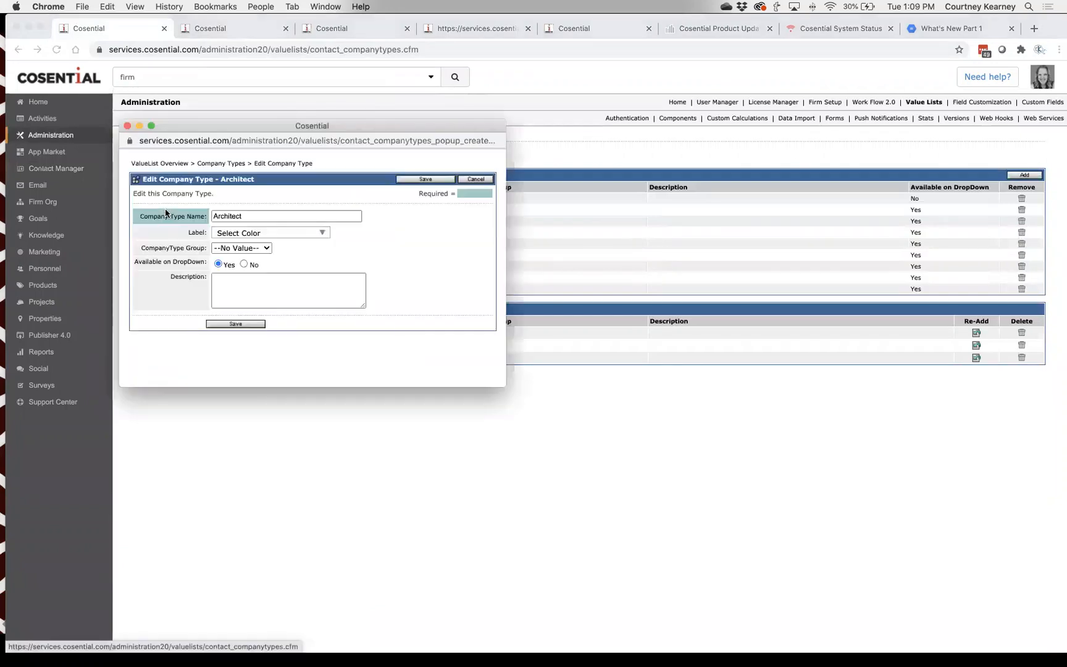
click(234, 233)
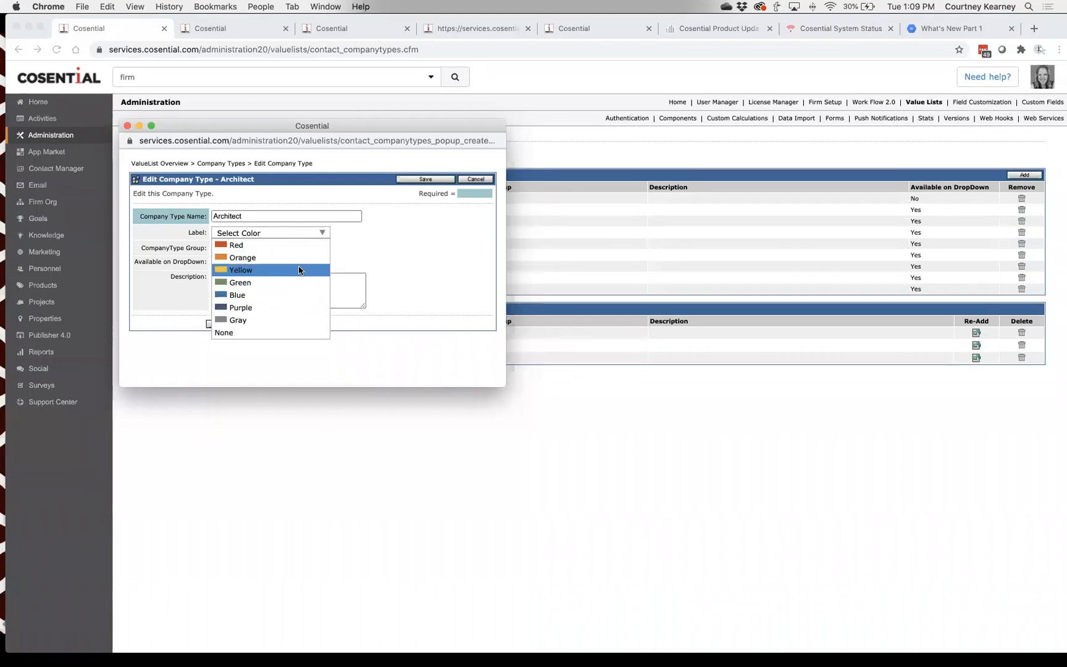
click(291, 307)
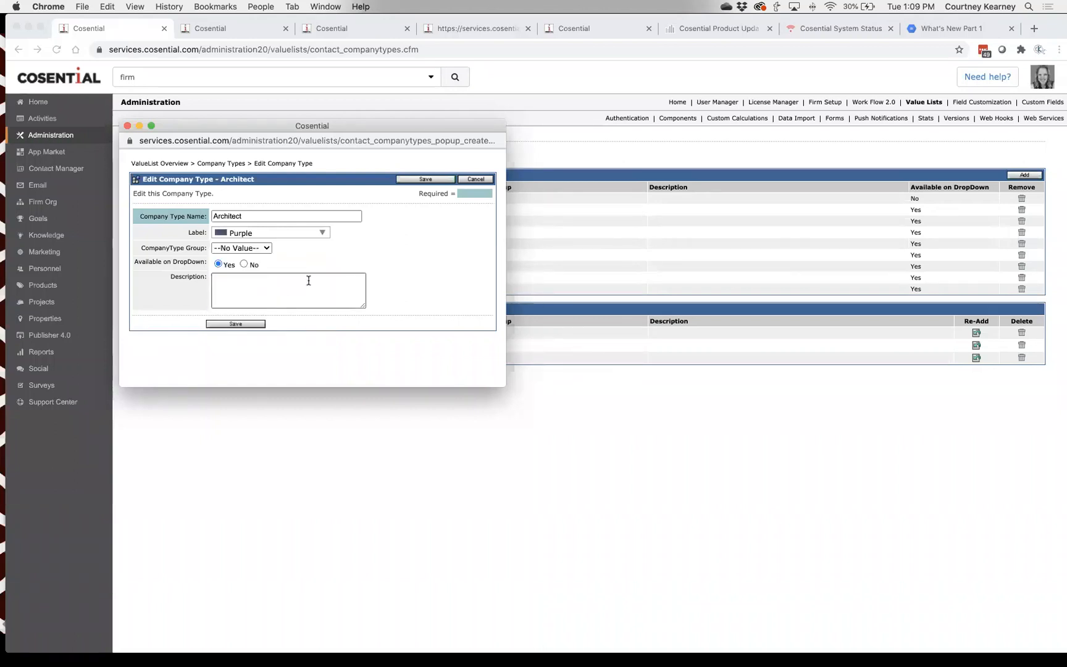
click(226, 323)
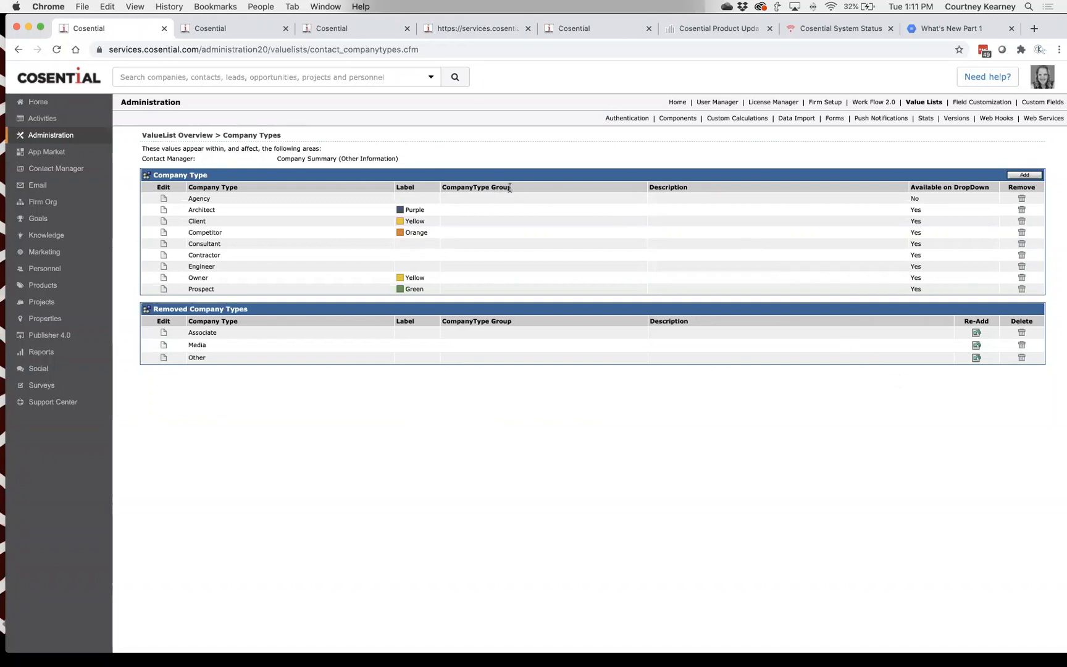
drag(511, 189, 439, 187)
key(super+Tab)
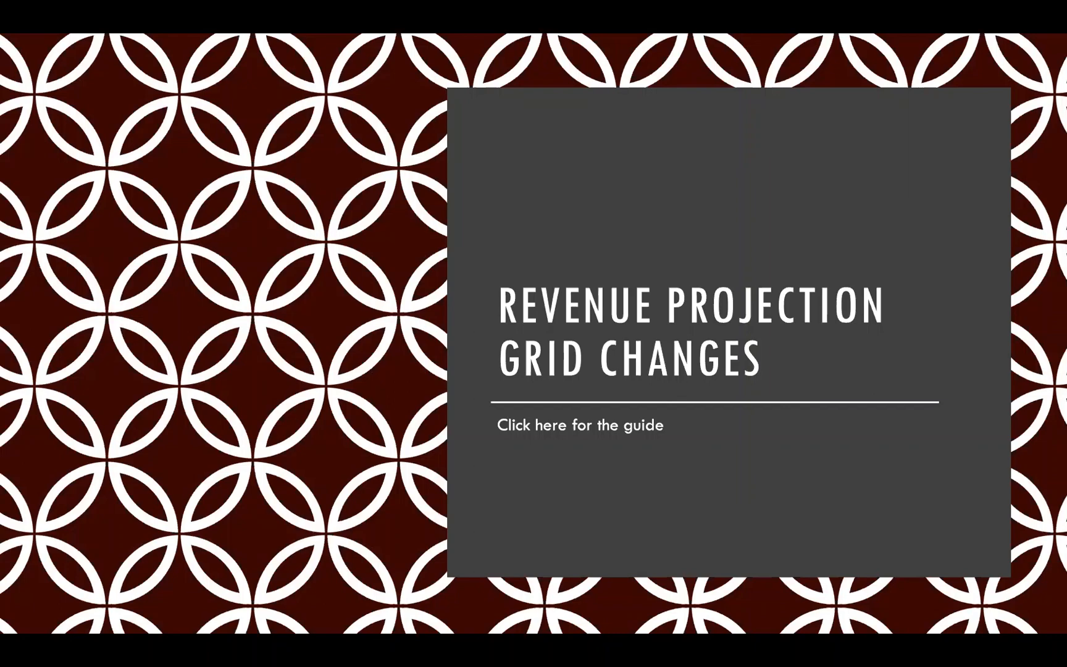
key(Right)
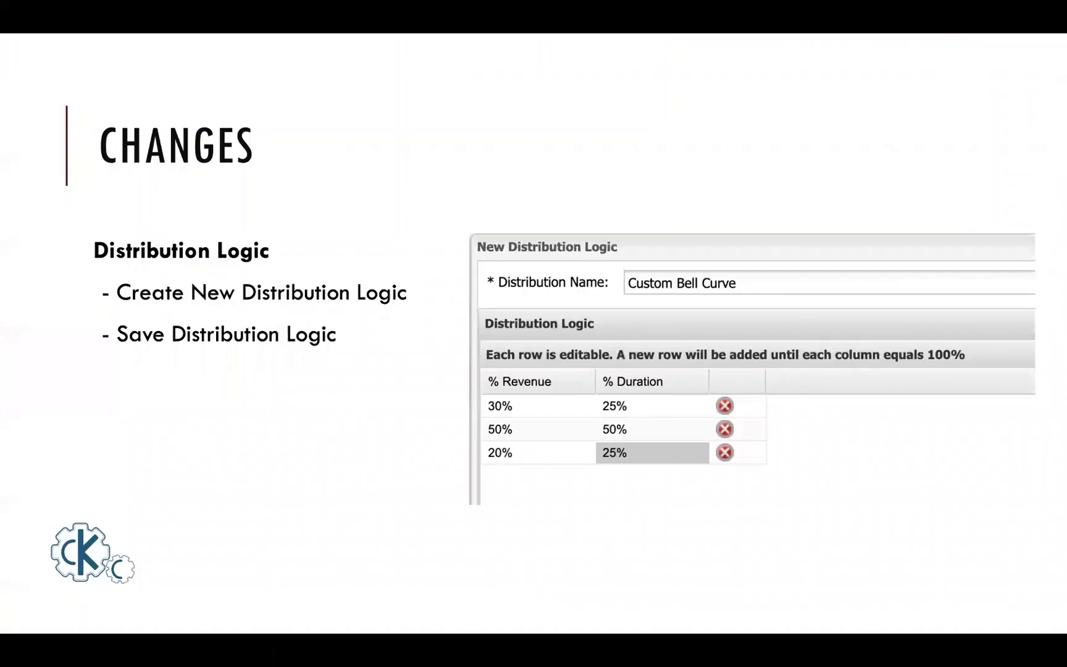
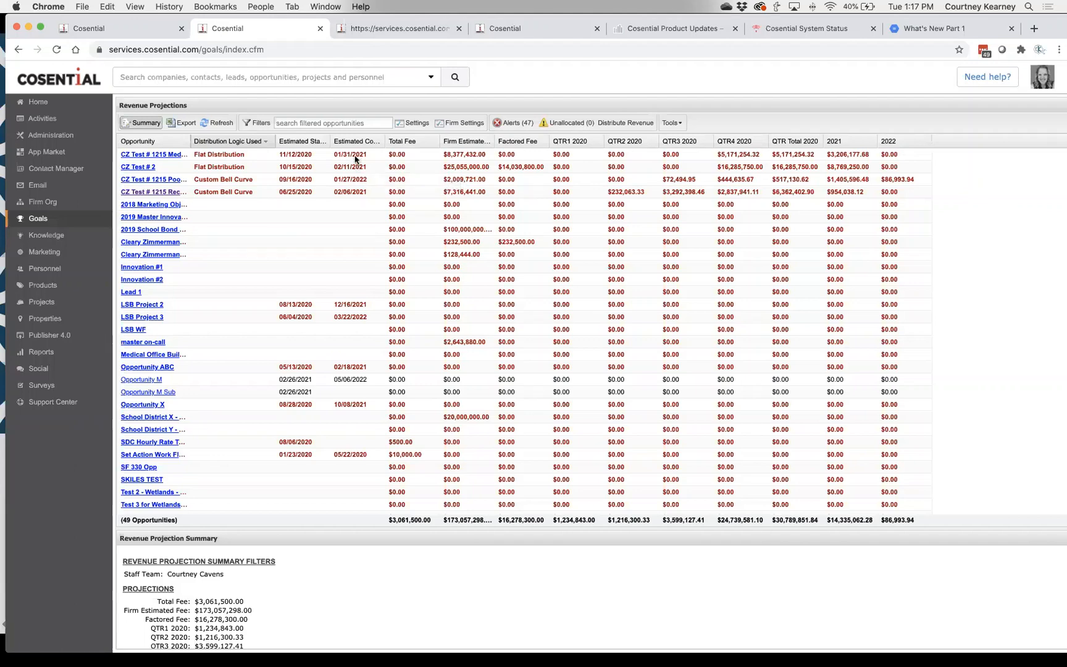
Open the firm's Revenue Distribution Settings and review the available Start Date and Revenue Source options without changing them
click(460, 125)
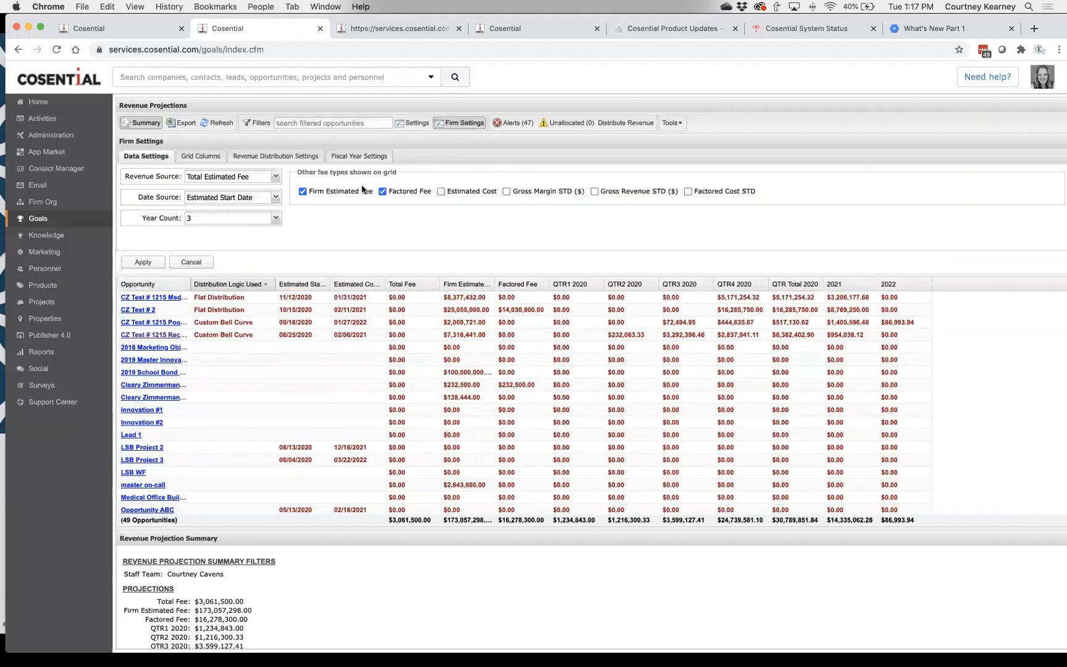
click(261, 159)
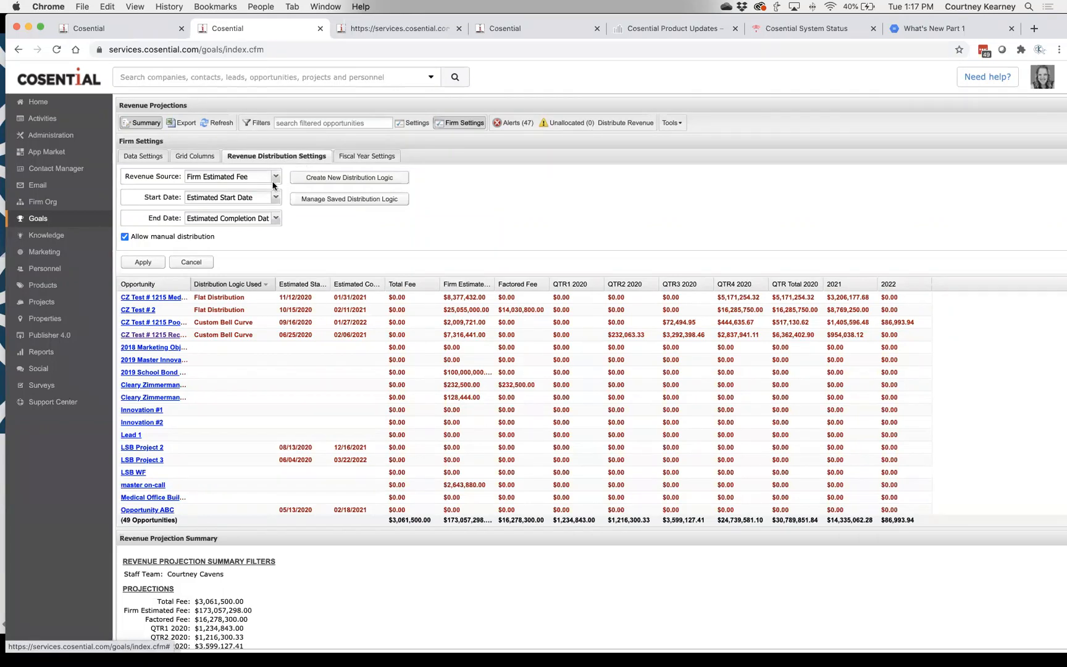
click(276, 197)
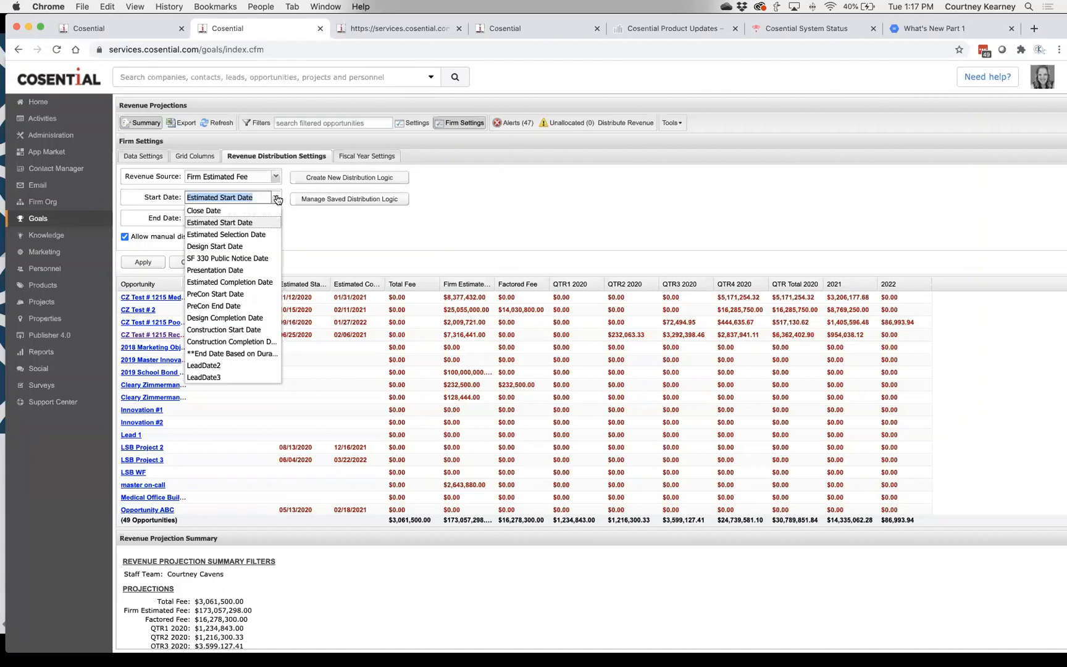
click(306, 254)
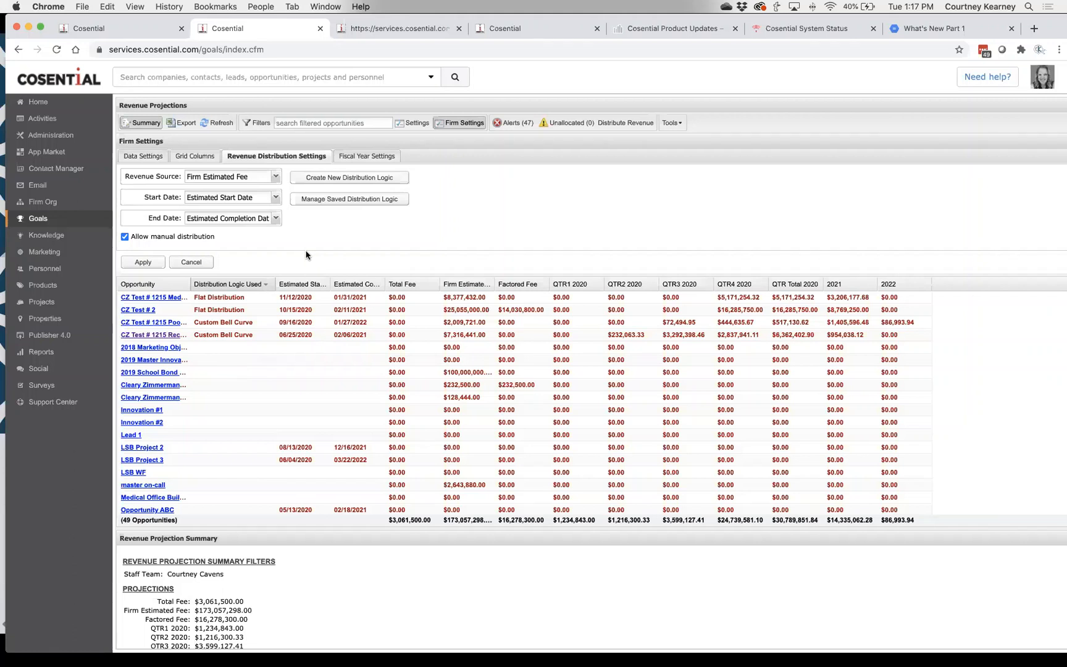
click(276, 178)
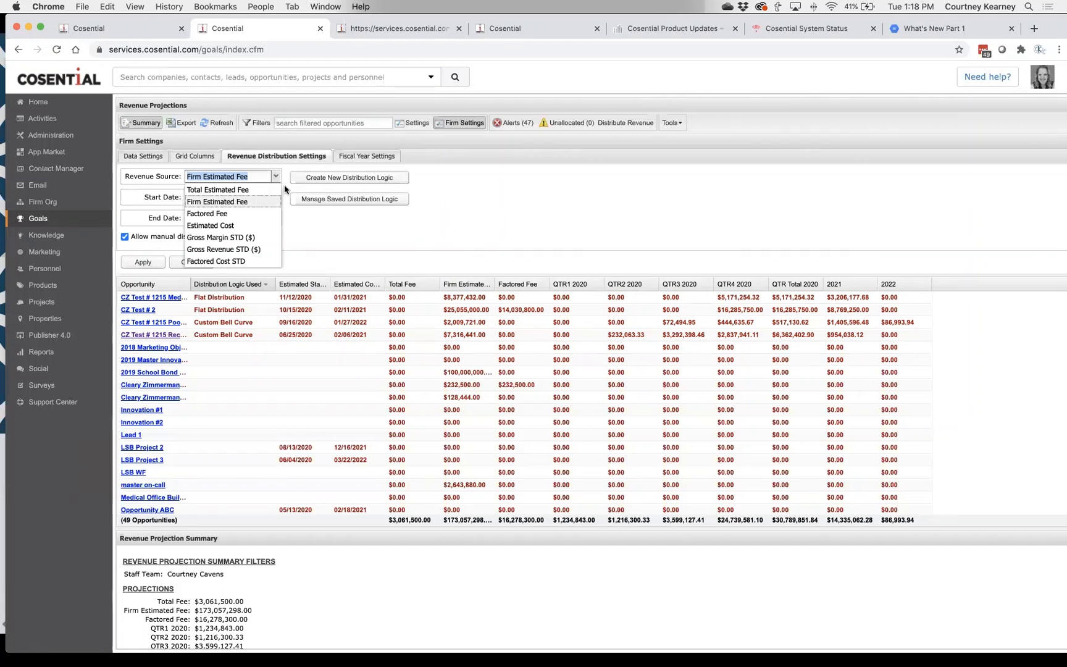
click(130, 244)
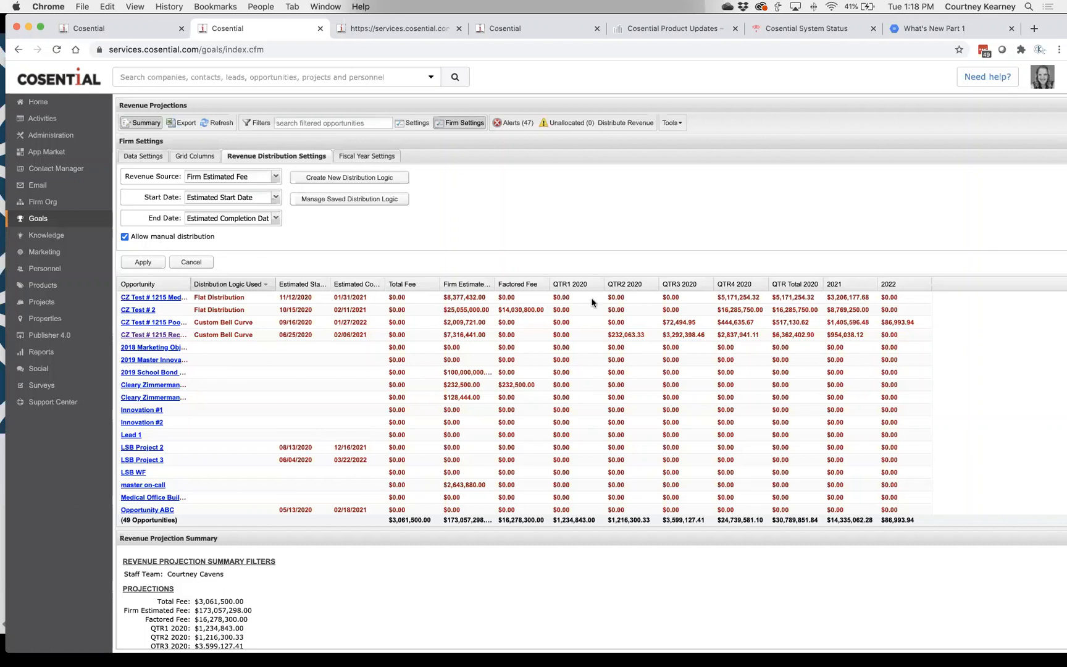
Set the QTR4 2020 revenue of the CZ Test # 1215 Poo... opportunity to 450000
click(746, 325)
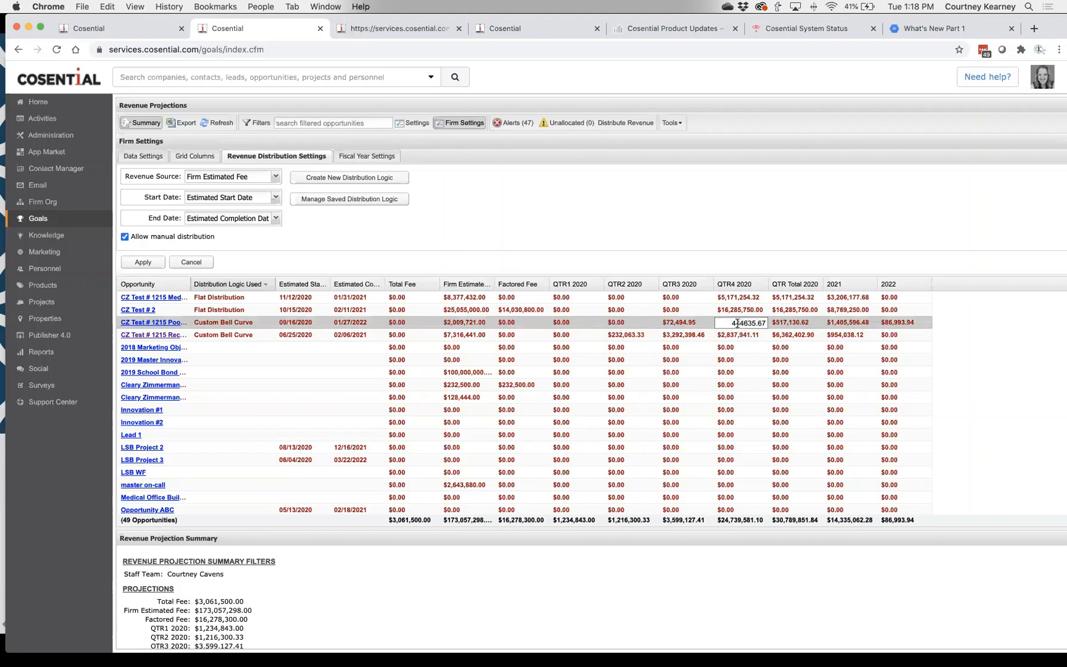
drag(732, 323, 775, 323)
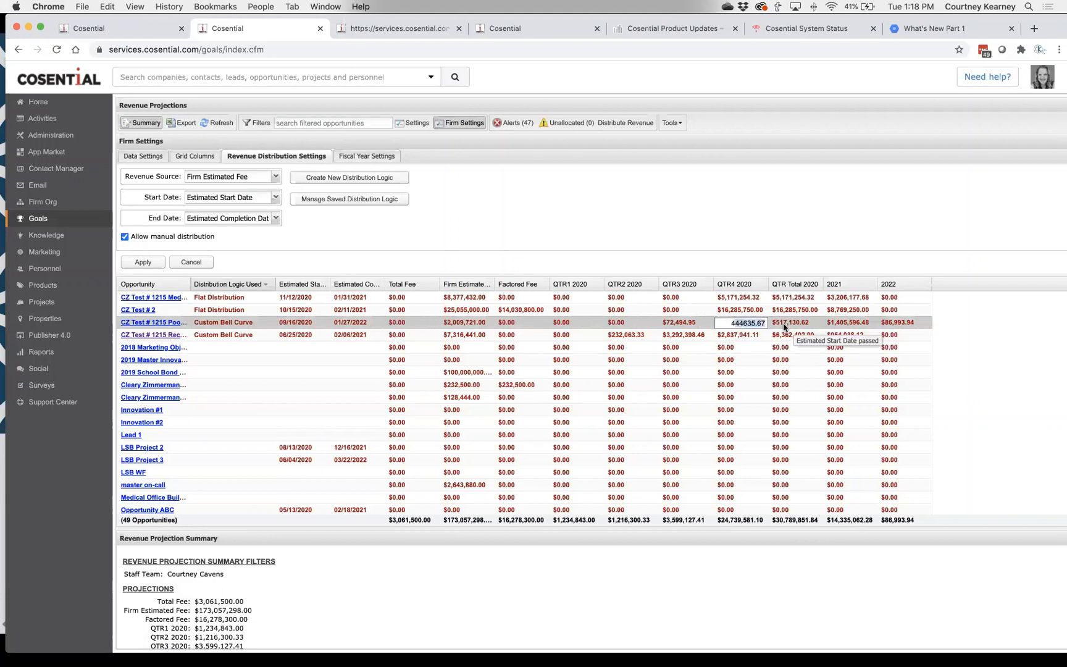
text(450000)
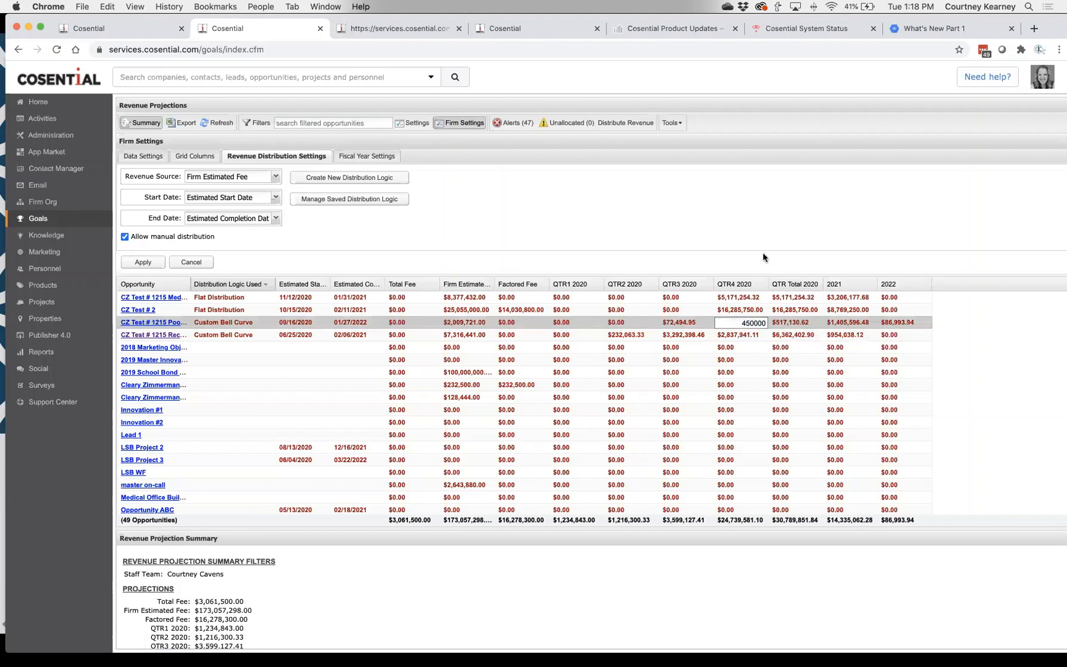
key(Return)
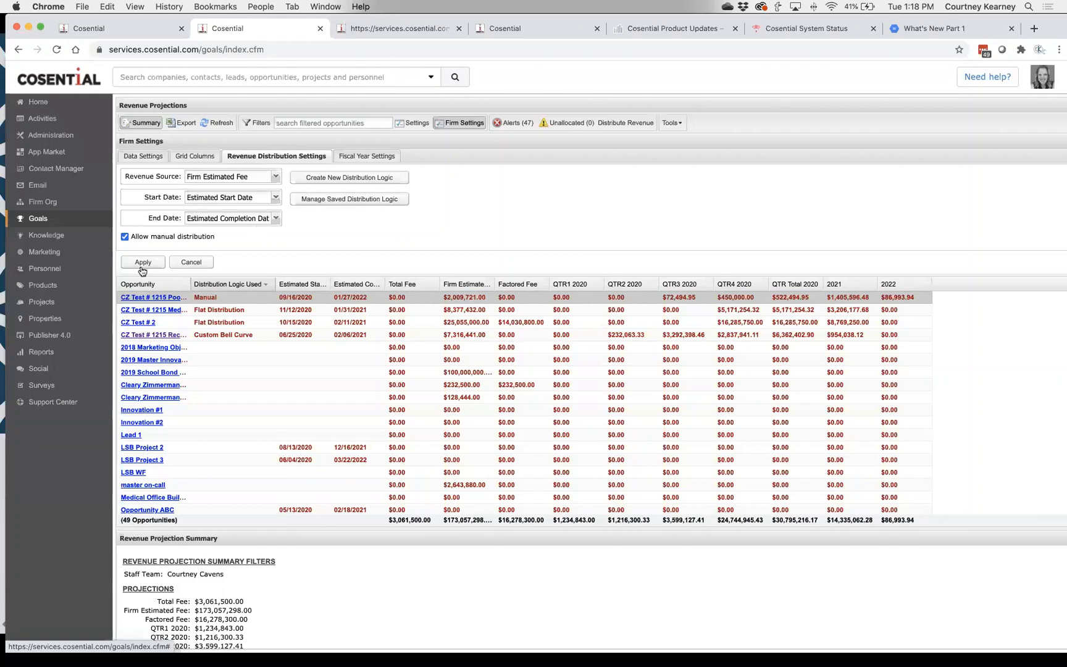
Start a new distribution logic and set its first row to 10% revenue and 10% duration
click(352, 179)
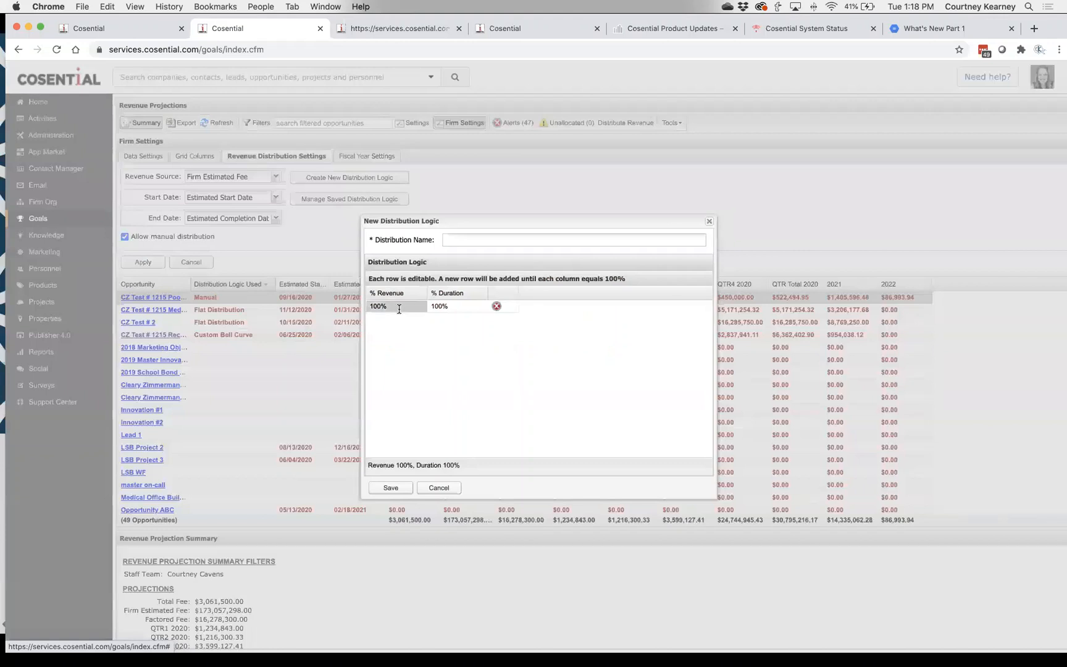
click(398, 309)
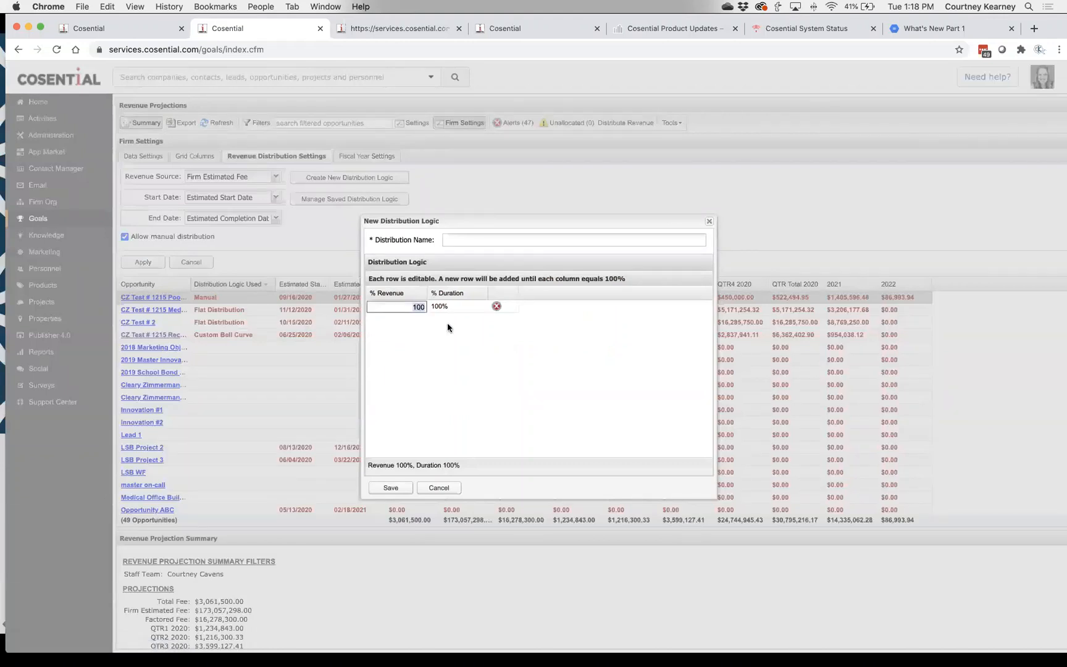
text(10)
click(450, 303)
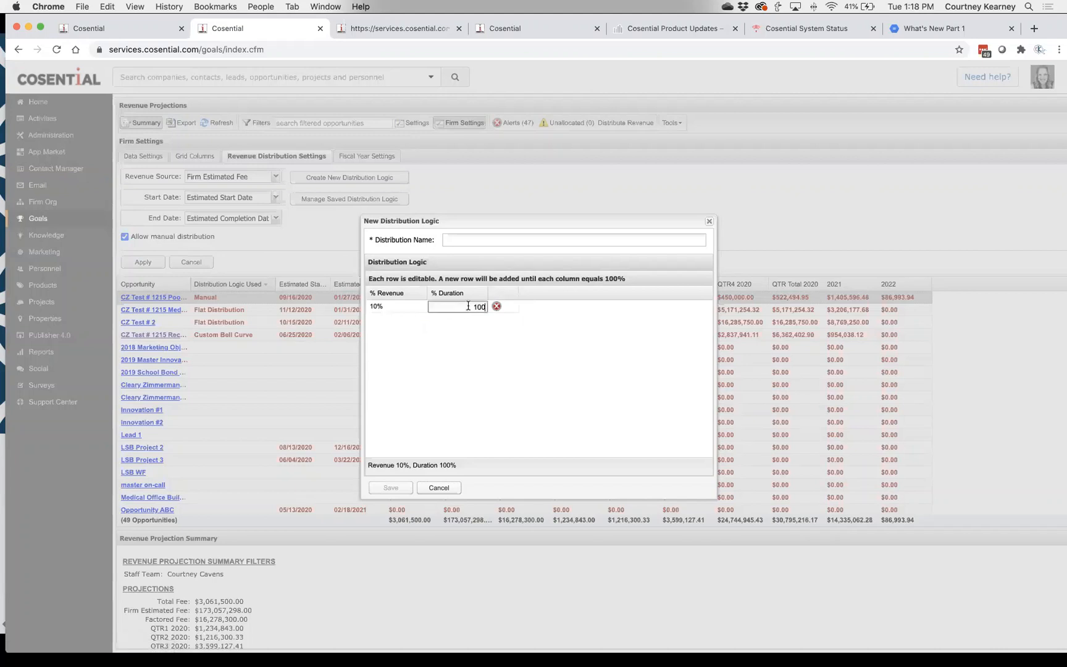
drag(463, 306, 519, 307)
text(10)
click(491, 353)
Set the second row of the distribution logic to 25% revenue and 30% duration
click(393, 319)
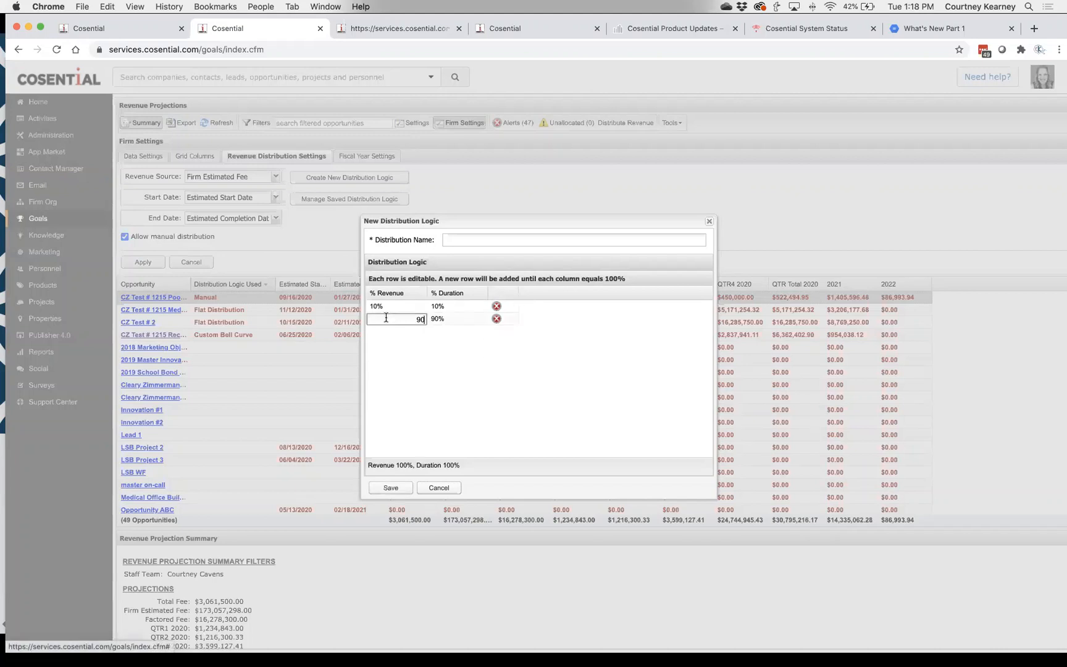
text(25)
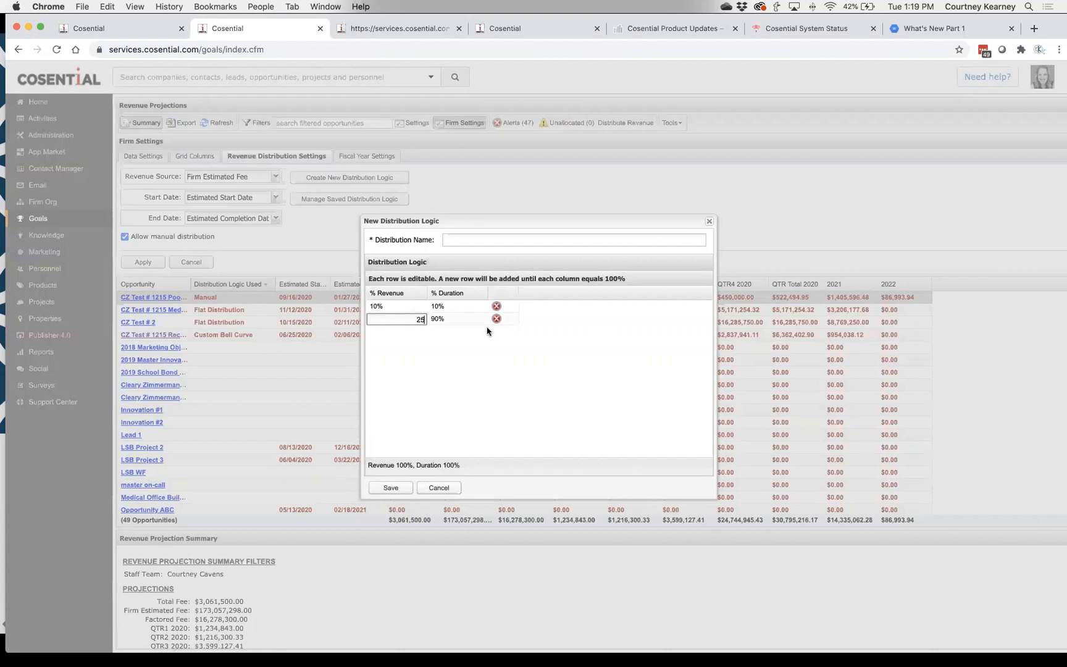
click(463, 318)
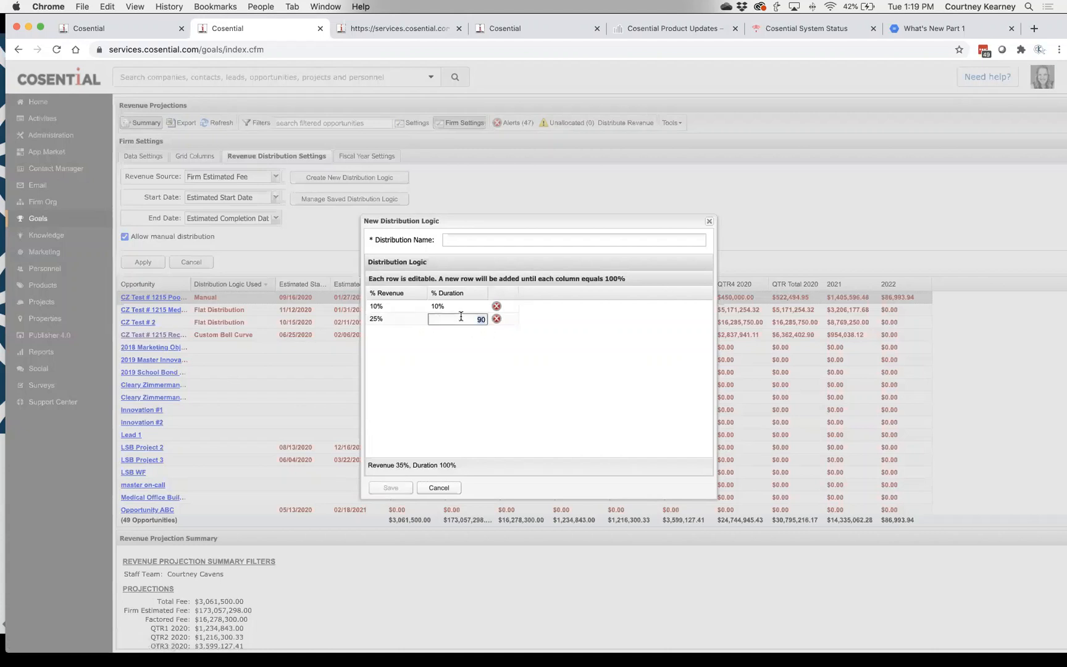
text(2)
key(BackSpace)
text(30)
click(391, 402)
Set the third row of the distribution logic to 50% revenue and 50% duration
click(392, 331)
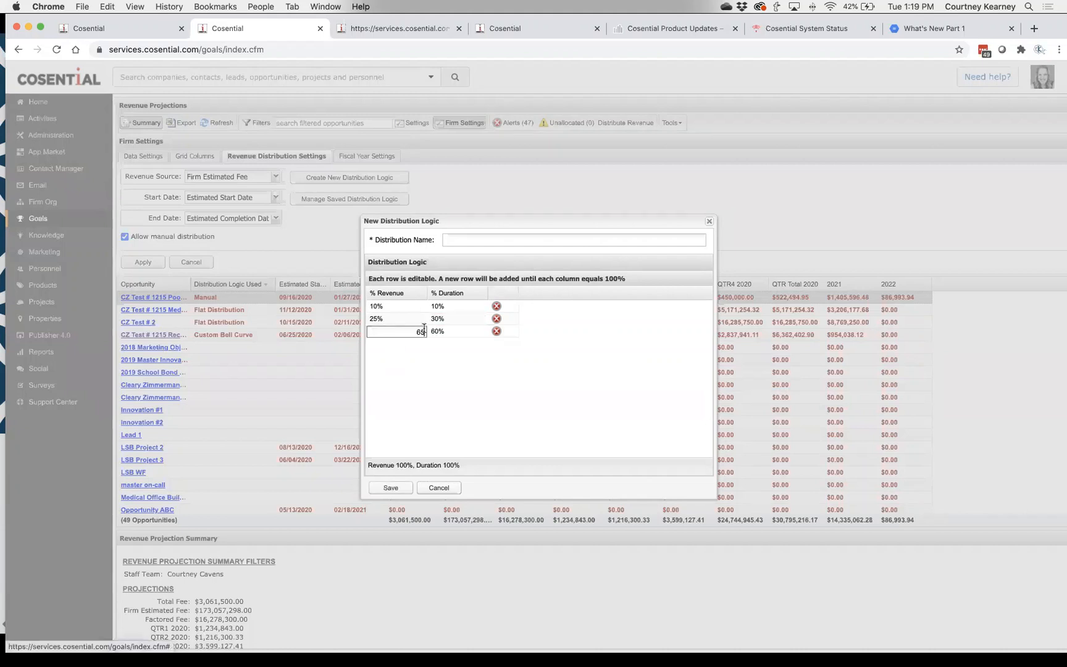
click(450, 331)
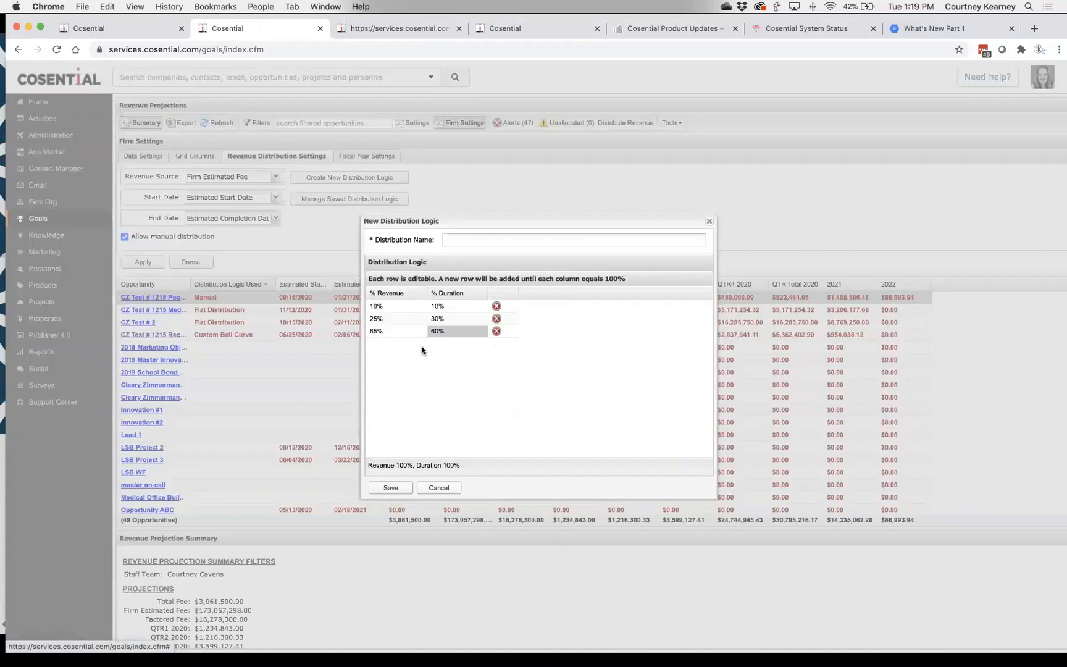
click(386, 330)
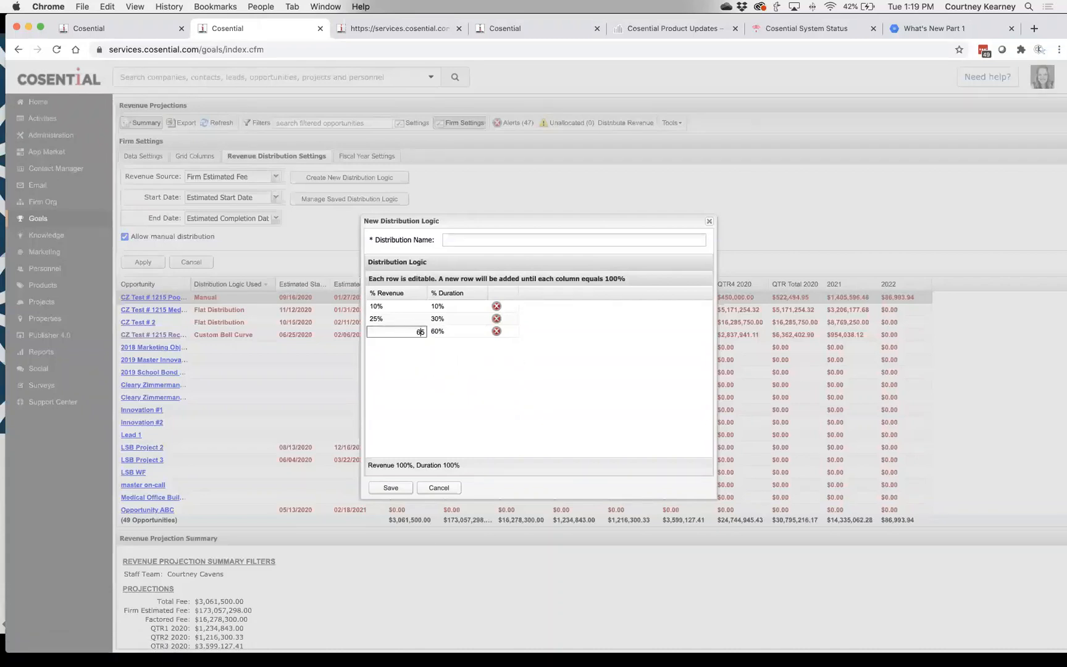
text(50)
click(451, 333)
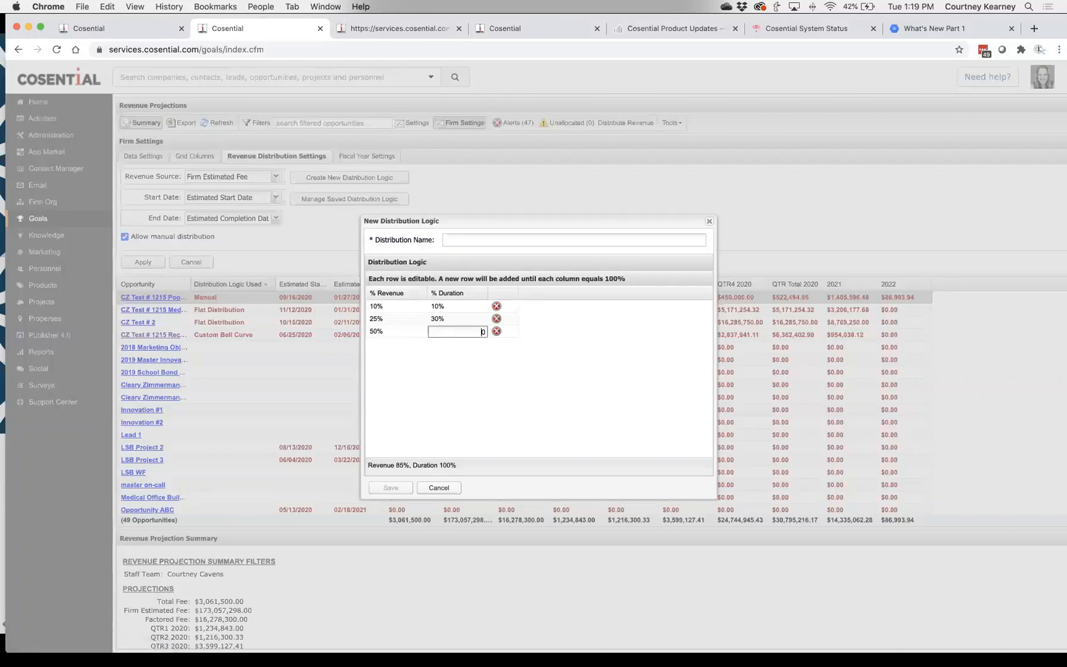
text(50)
click(489, 369)
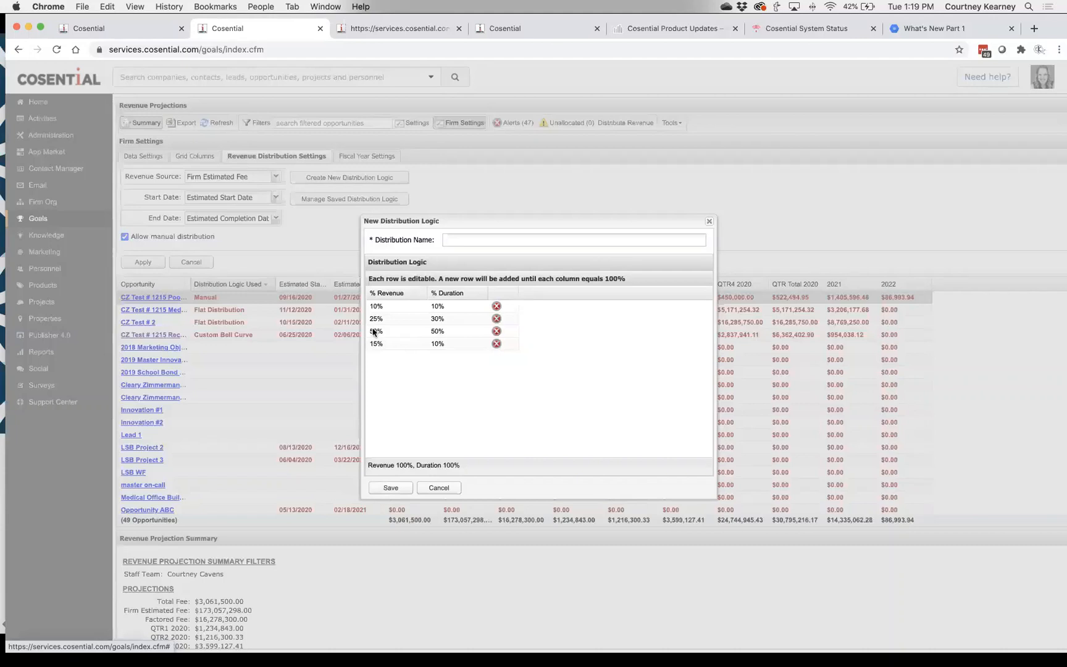
Set the duration of the fourth distribution row, the one with 15% revenue, to 5%
click(435, 344)
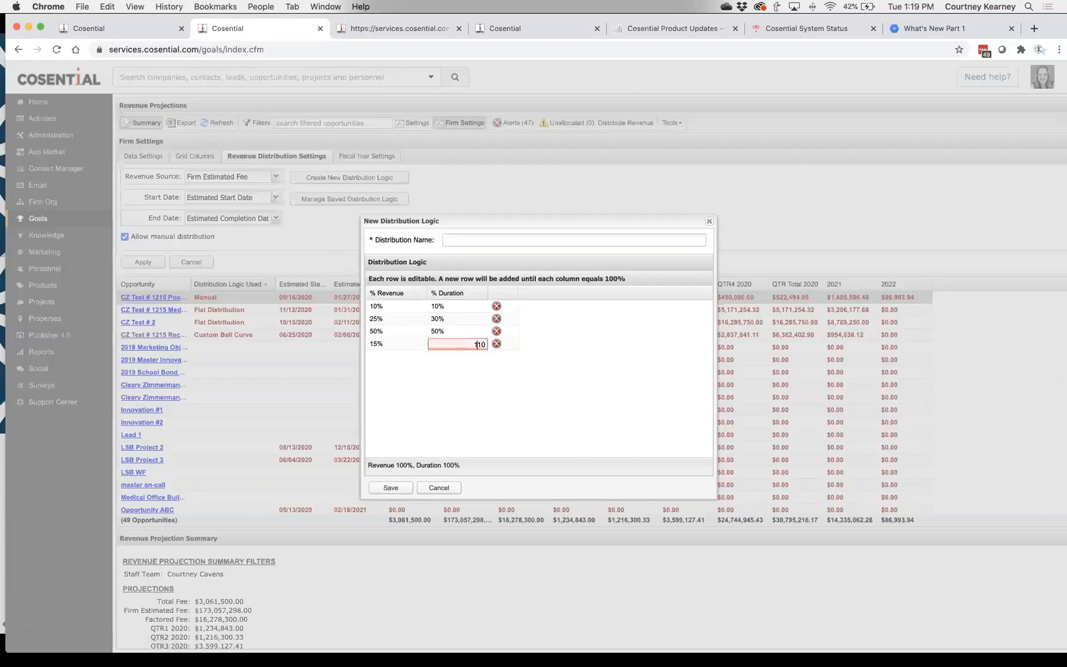
click(455, 376)
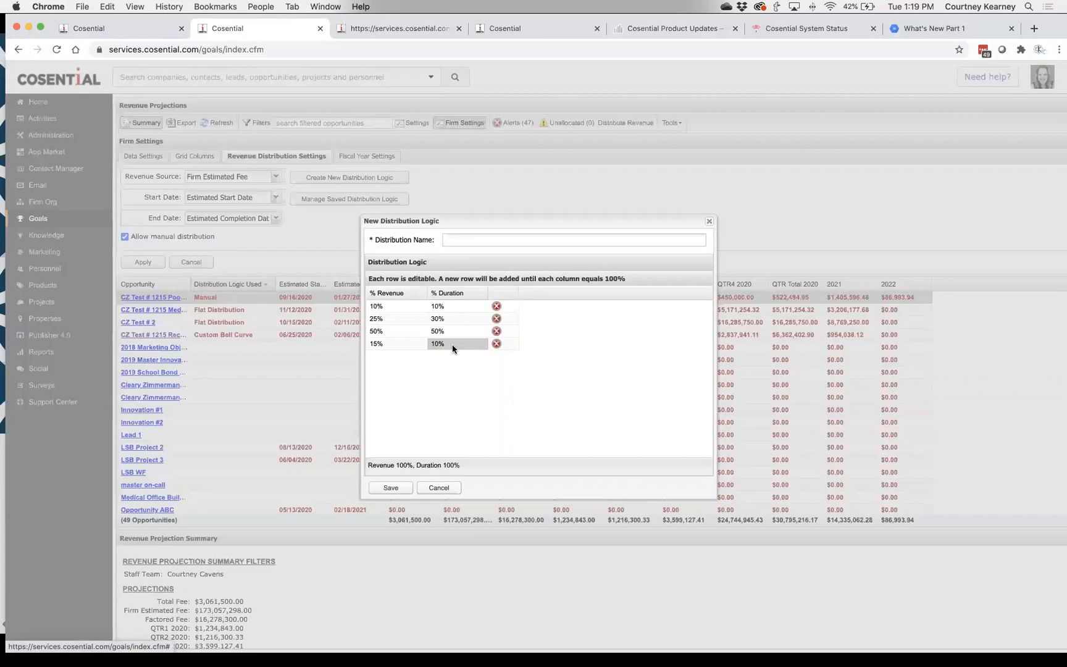
click(446, 344)
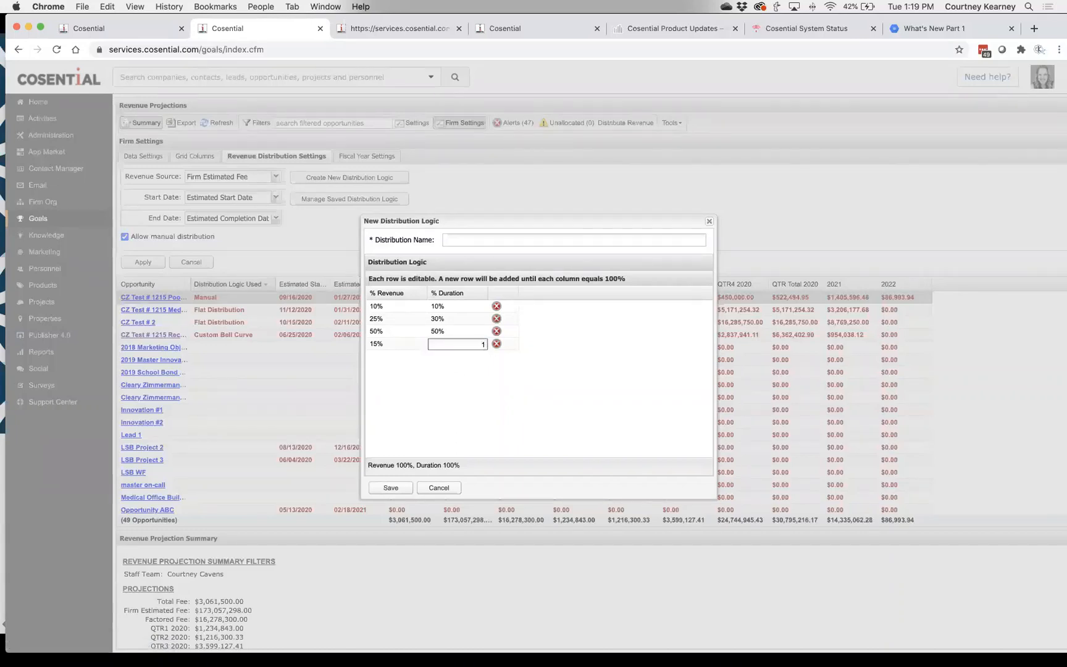
text(5)
click(513, 417)
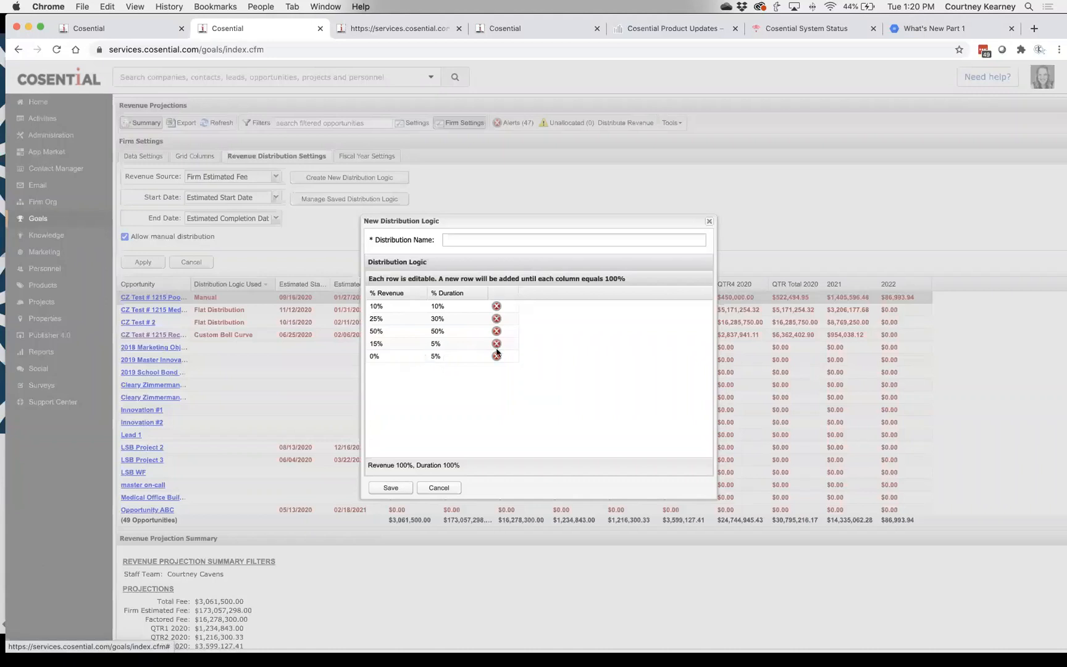
Set the fourth row's duration to 10% and delete the extra row with 0% revenue
click(451, 344)
text(10)
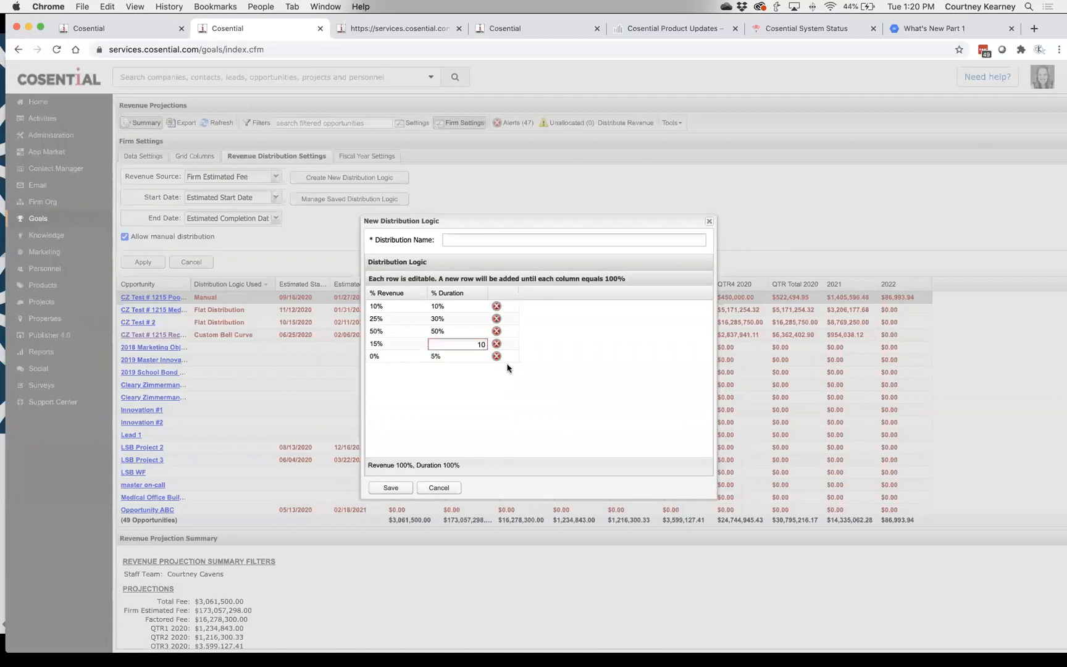
key(Return)
click(497, 357)
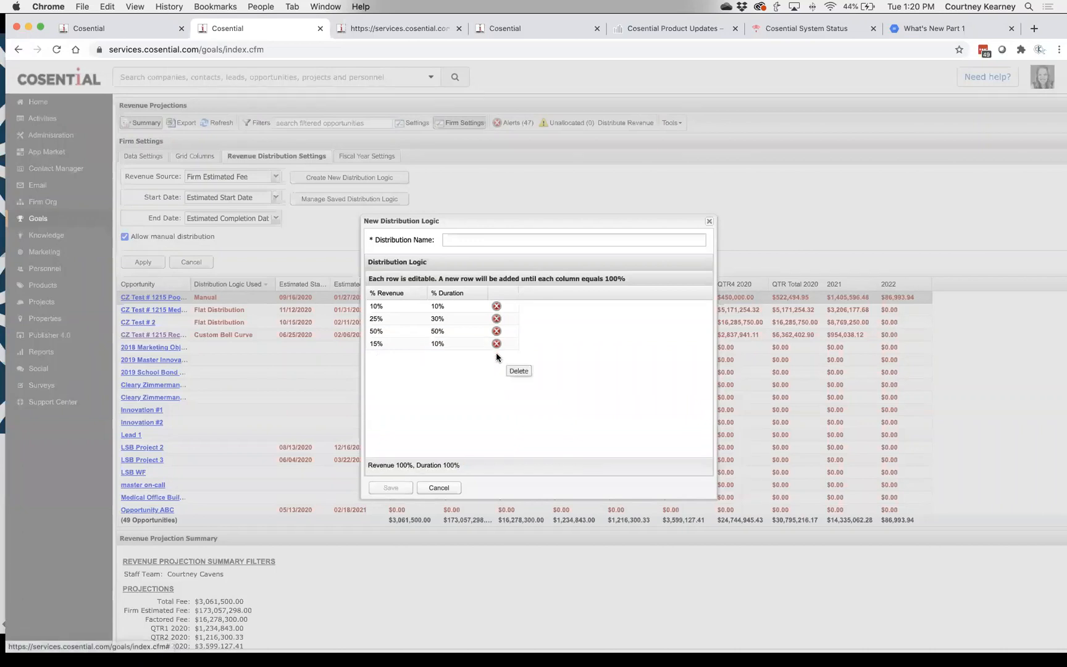
Change the duration of the 15% revenue row to 5% again
click(473, 343)
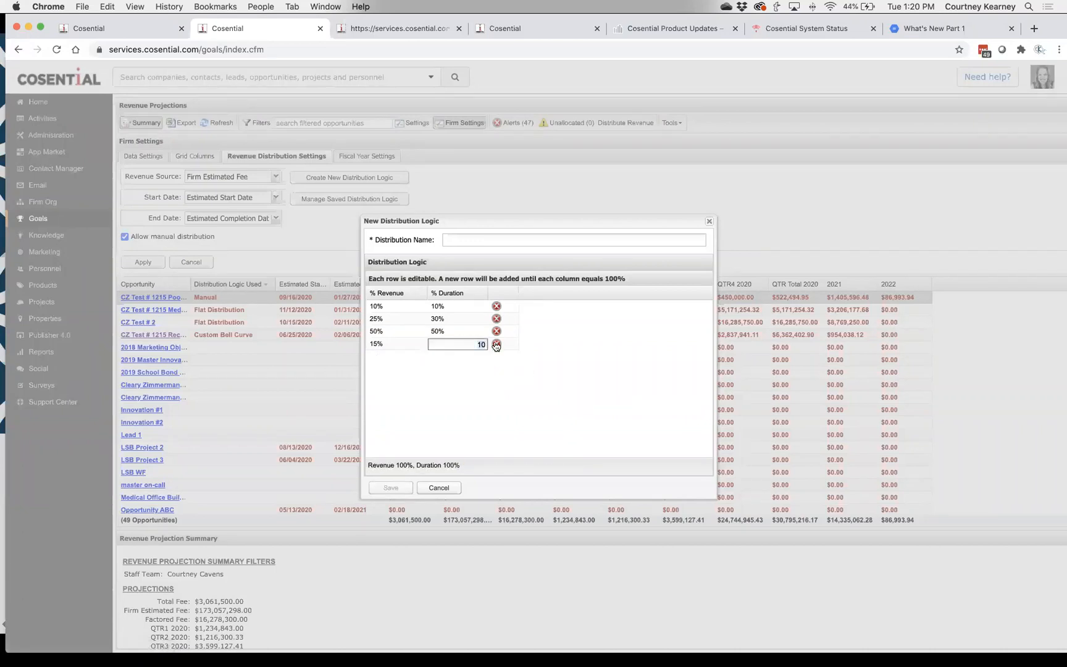
key(BackSpace)
key(BackSpace)
text(5)
key(Return)
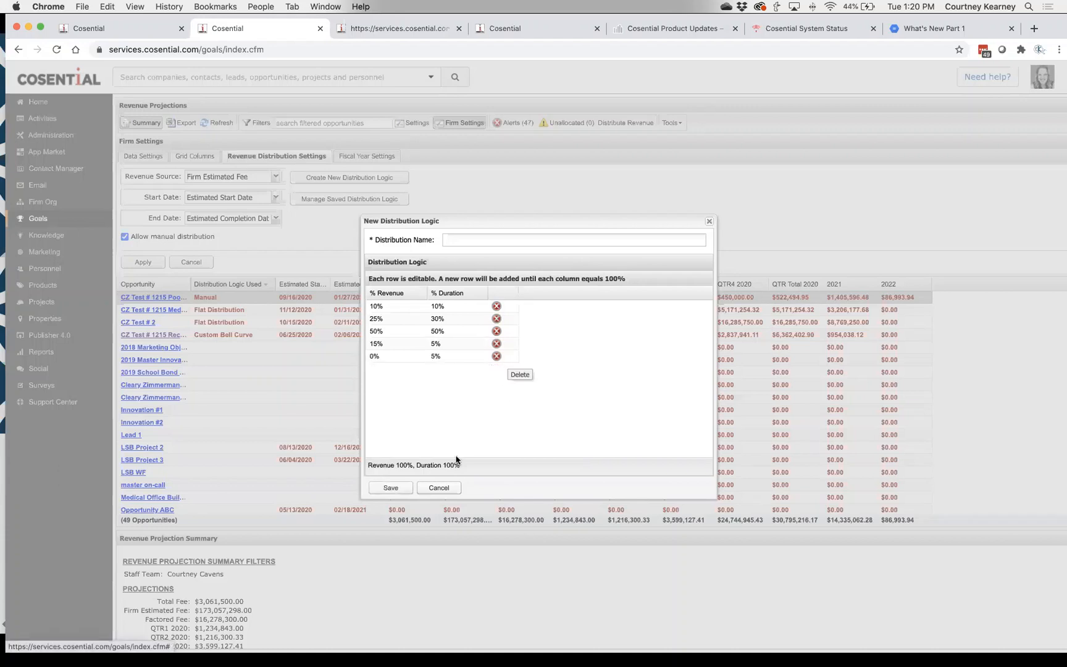
Restore the 15% revenue row's duration to 10% and delete the added 0% revenue row
click(462, 345)
key(BackSpace)
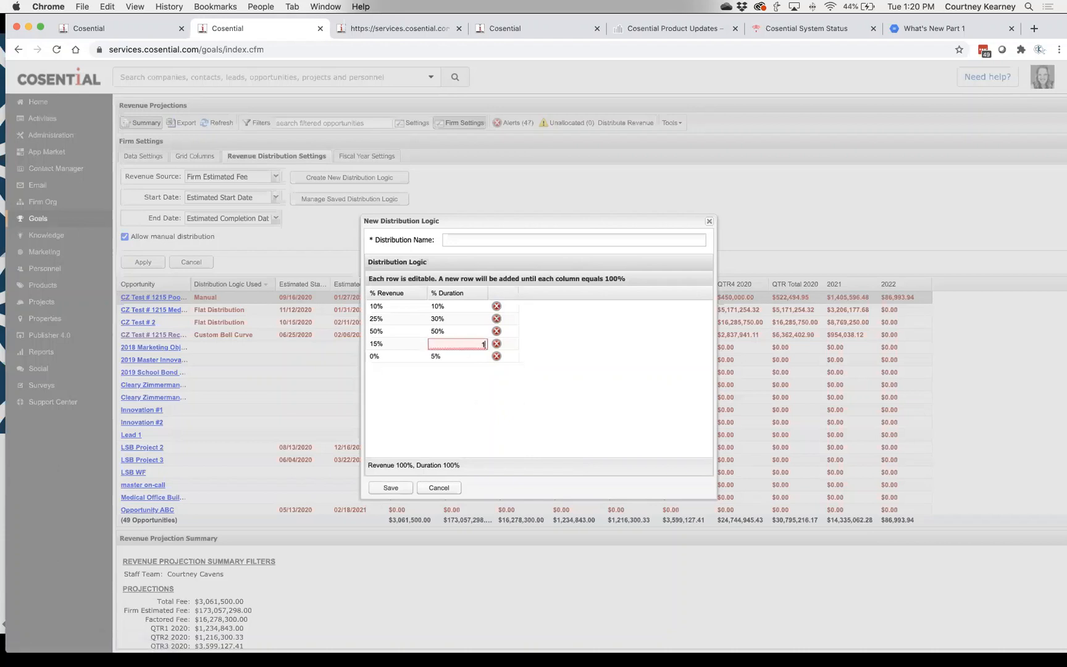
text(10)
key(Tab)
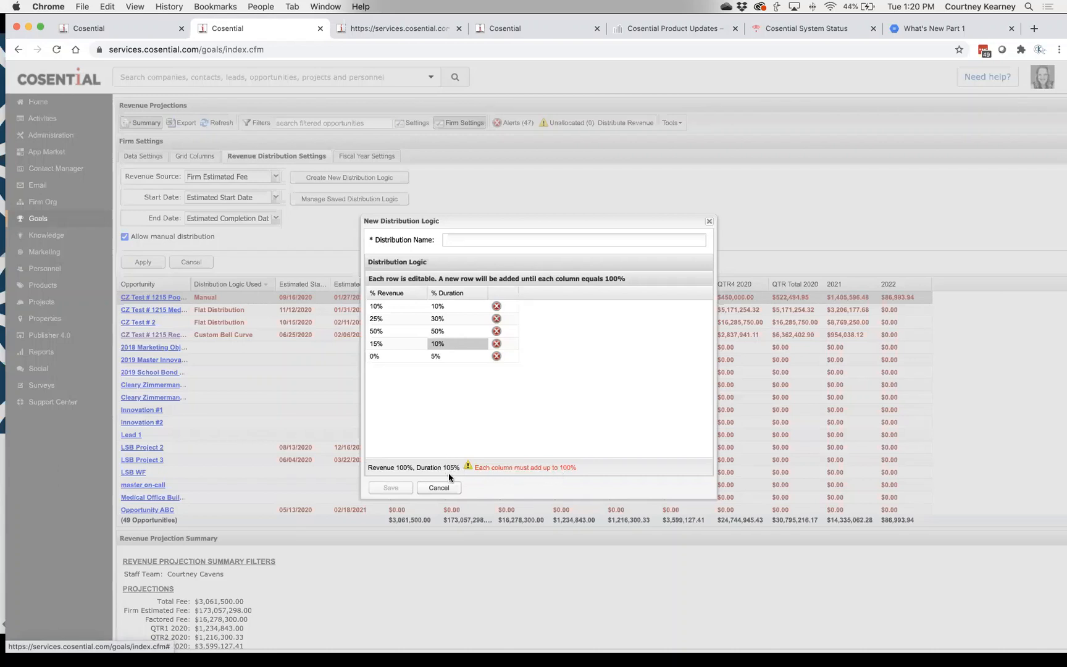
click(497, 357)
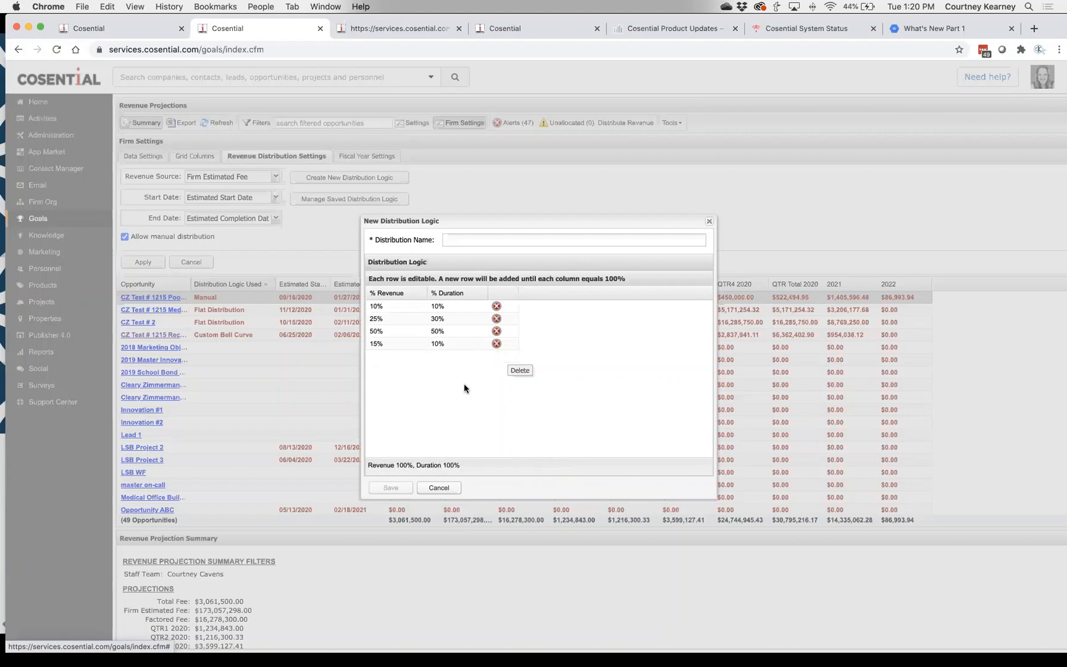
Enter "K-12 Distribution" as the name of the new distribution logic
click(474, 240)
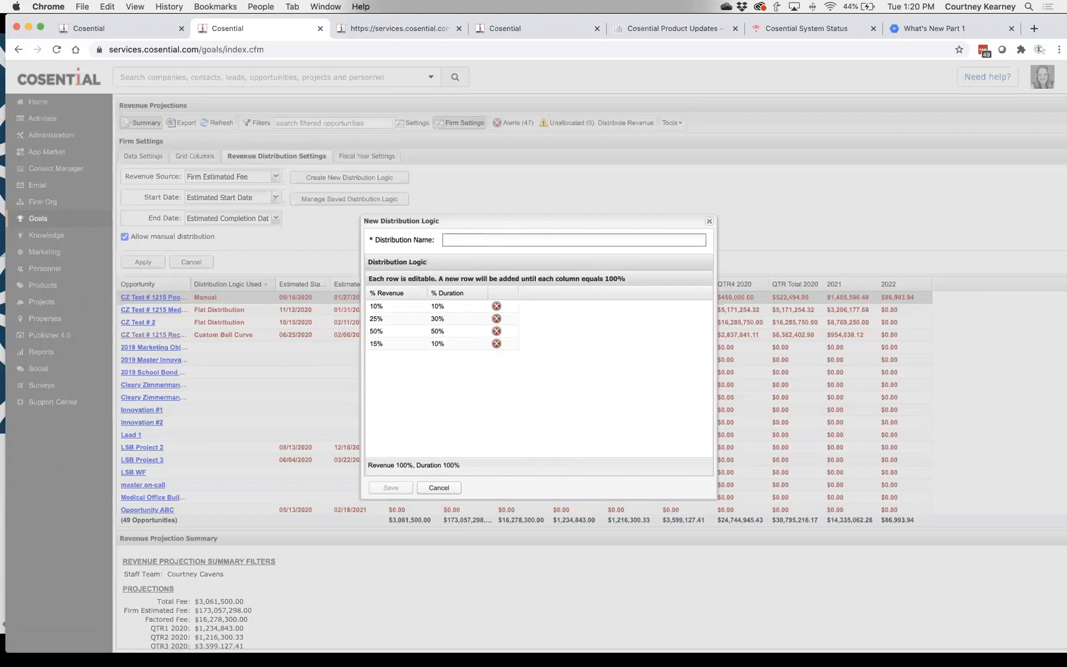
text(K-12 Dis)
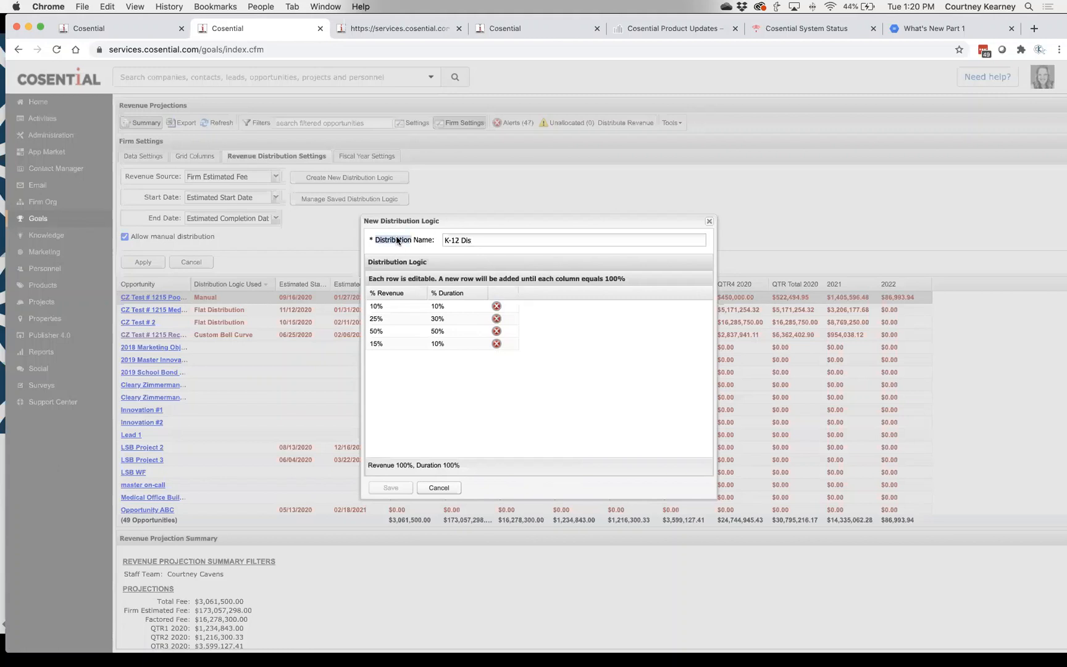
text(tribution)
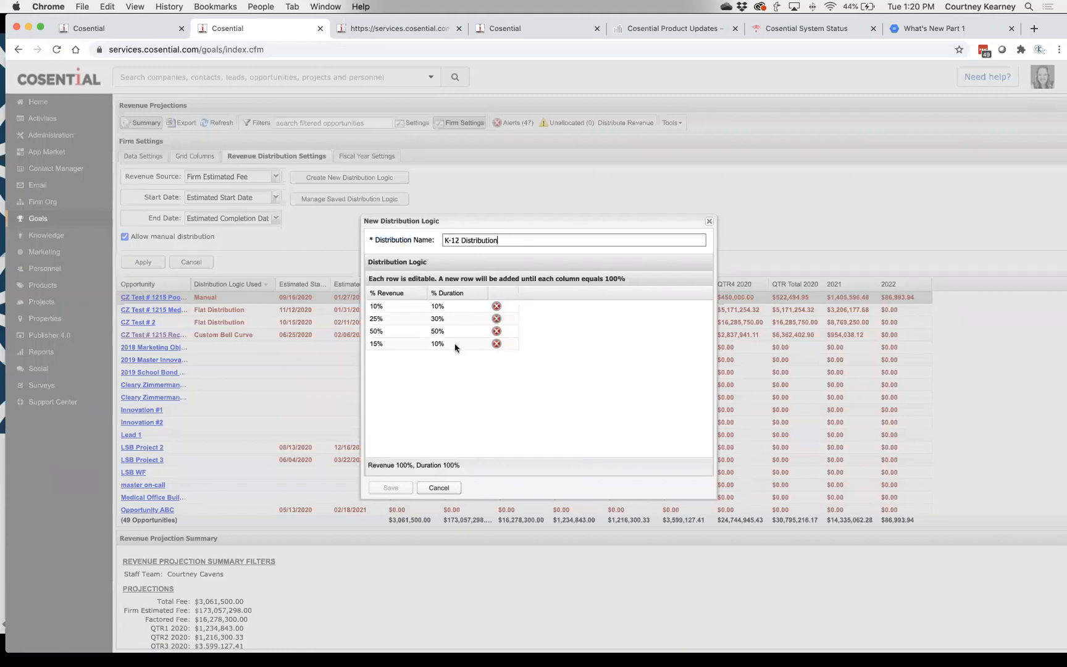
Remove the hyphen from the distribution name so that it reads "K12 Distribution"
key(Left)
key(Left)
key(Left)
key(Left)
key(Left)
key(Left)
key(Left)
key(Left)
key(Left)
key(Left)
key(Left)
key(Left)
key(Left)
key(Left)
key(Left)
key(BackSpace)
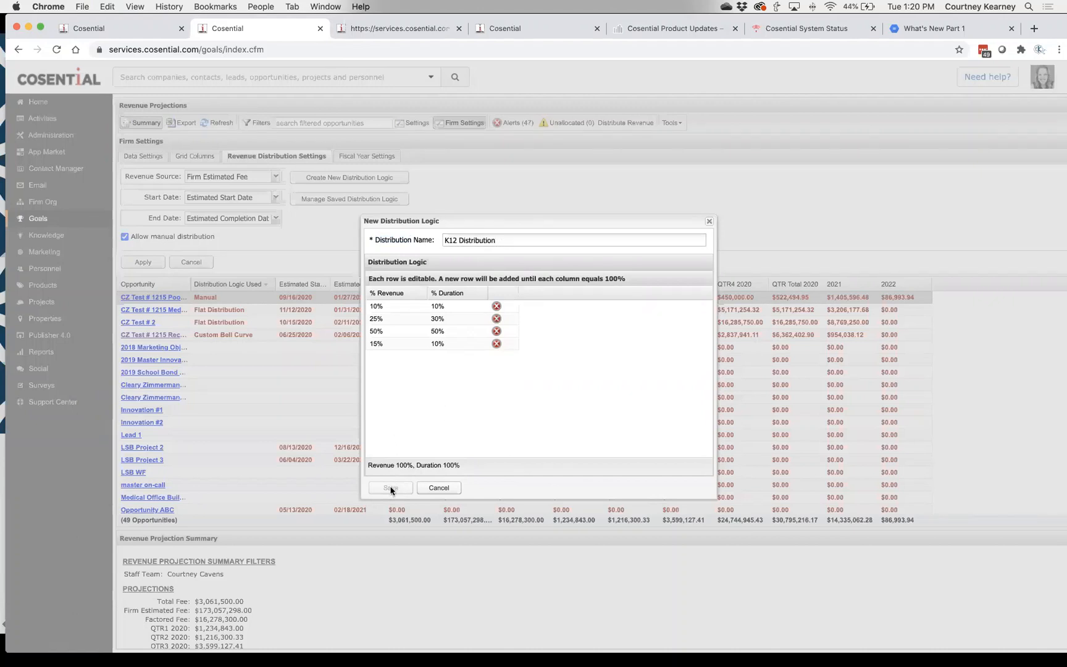
Change the distribution name to "K12 Curve" and try to save the distribution logic
click(520, 238)
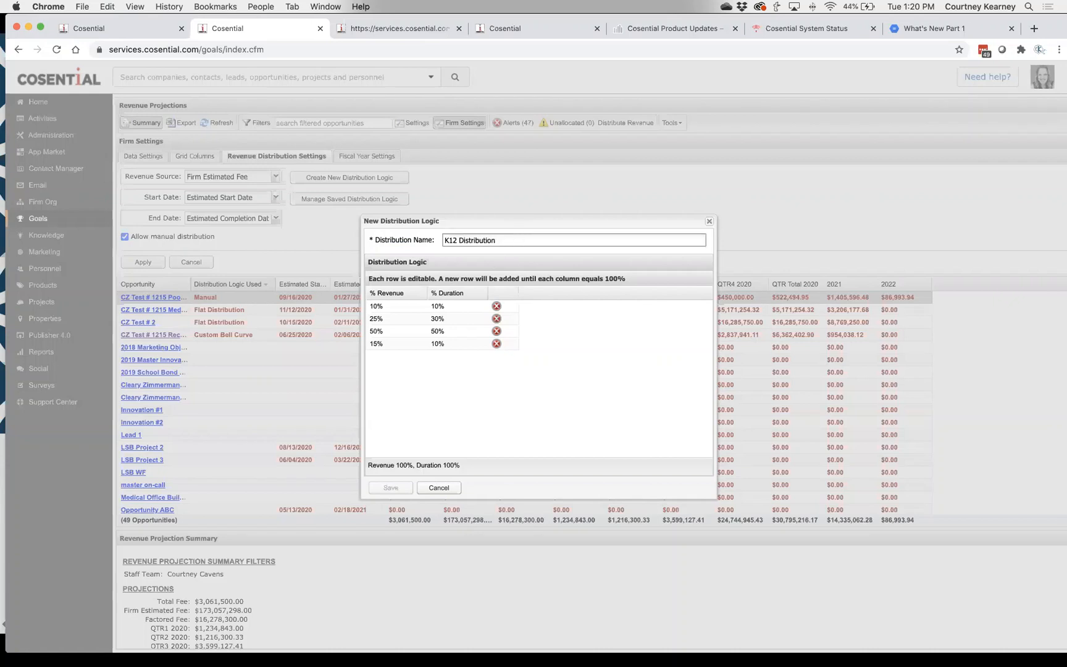
double_click(520, 239)
text(Curve)
click(405, 496)
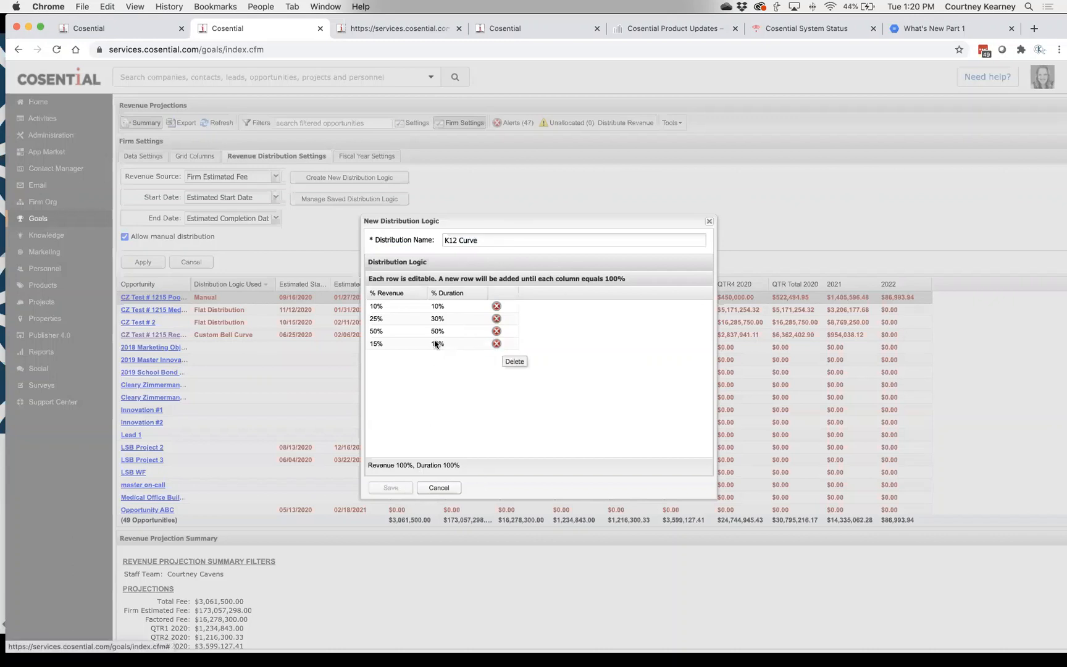
Recheck the 15% revenue cell, then clear the distribution name and re-enter it as "K12 Curve"
click(381, 346)
click(409, 377)
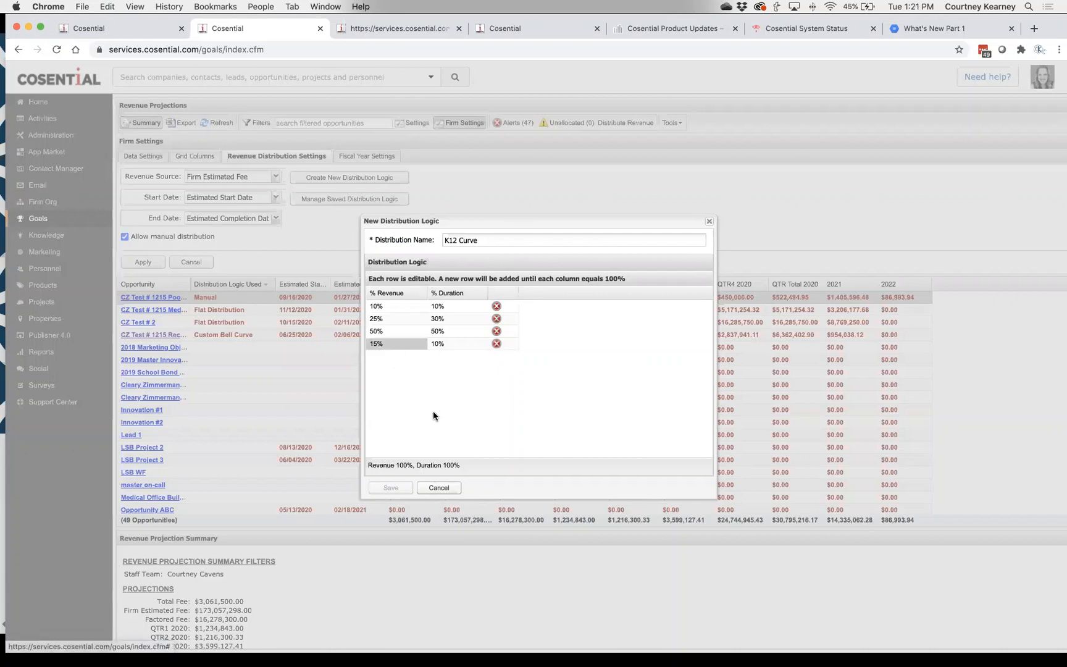
click(496, 233)
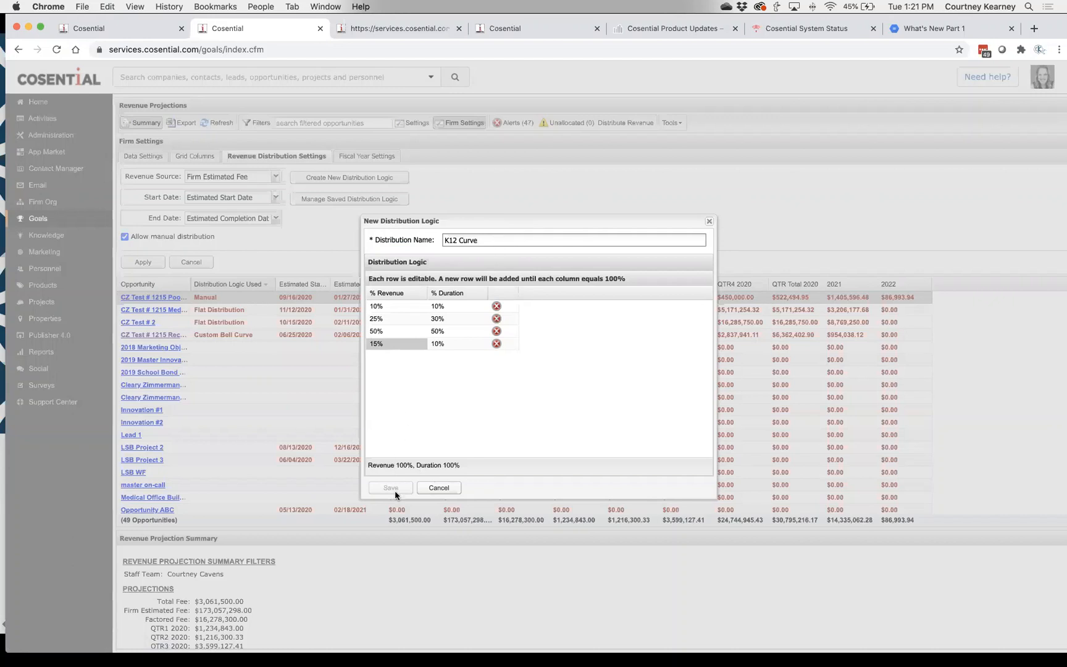
drag(479, 240, 415, 241)
key(BackSpace)
text(K12 Curve)
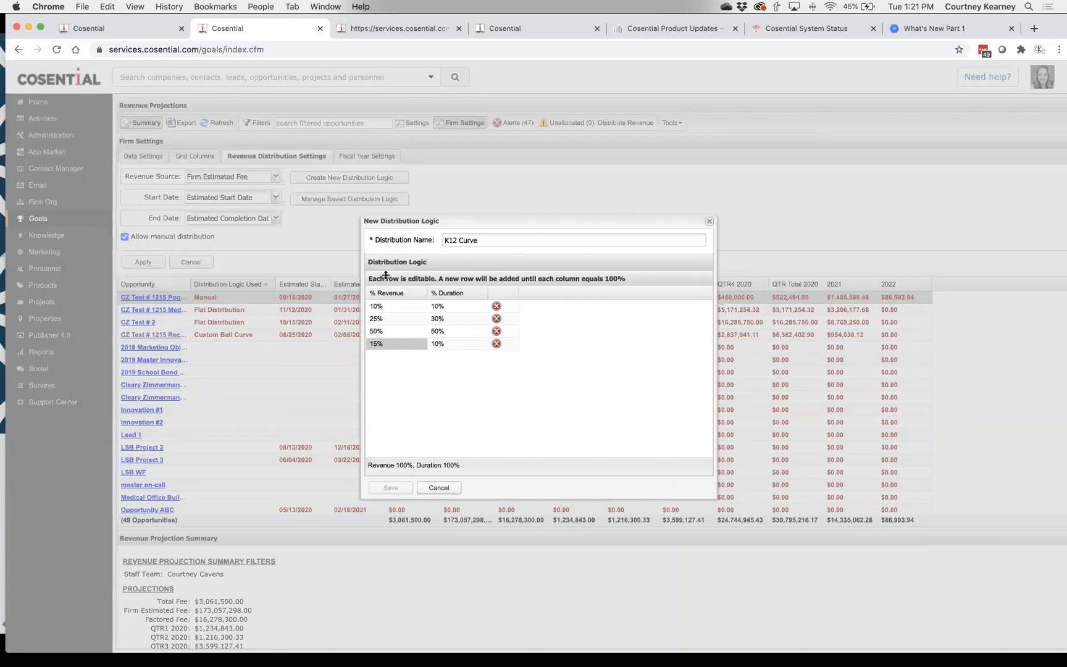
Discard the new distribution logic and view the revenue and duration percentages of the saved Custom Bell Curve logic
click(709, 223)
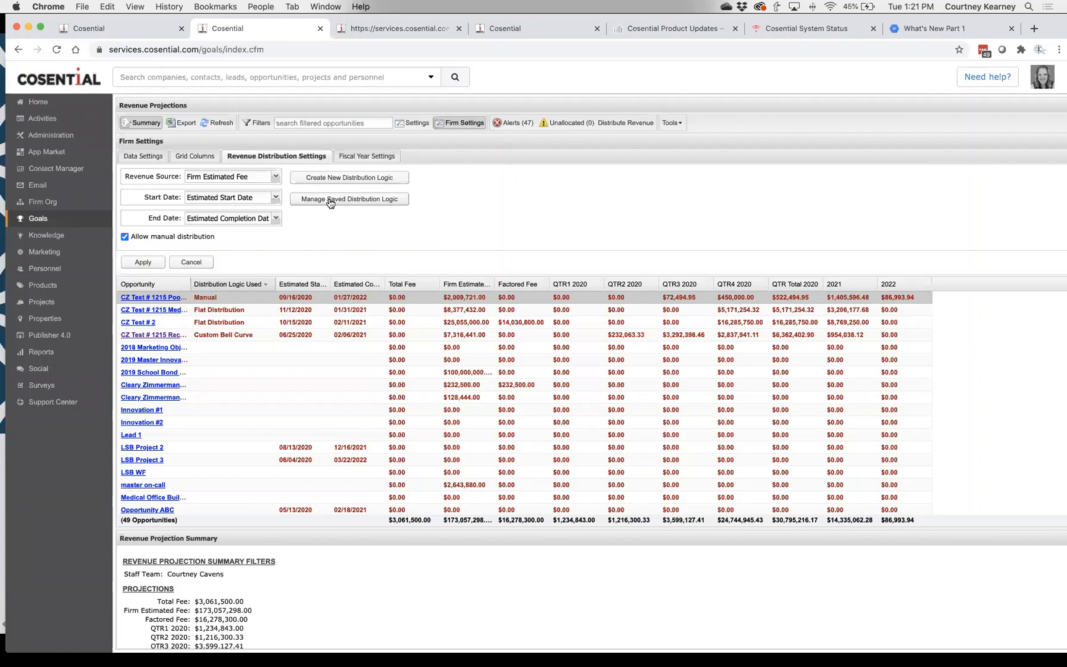
click(330, 199)
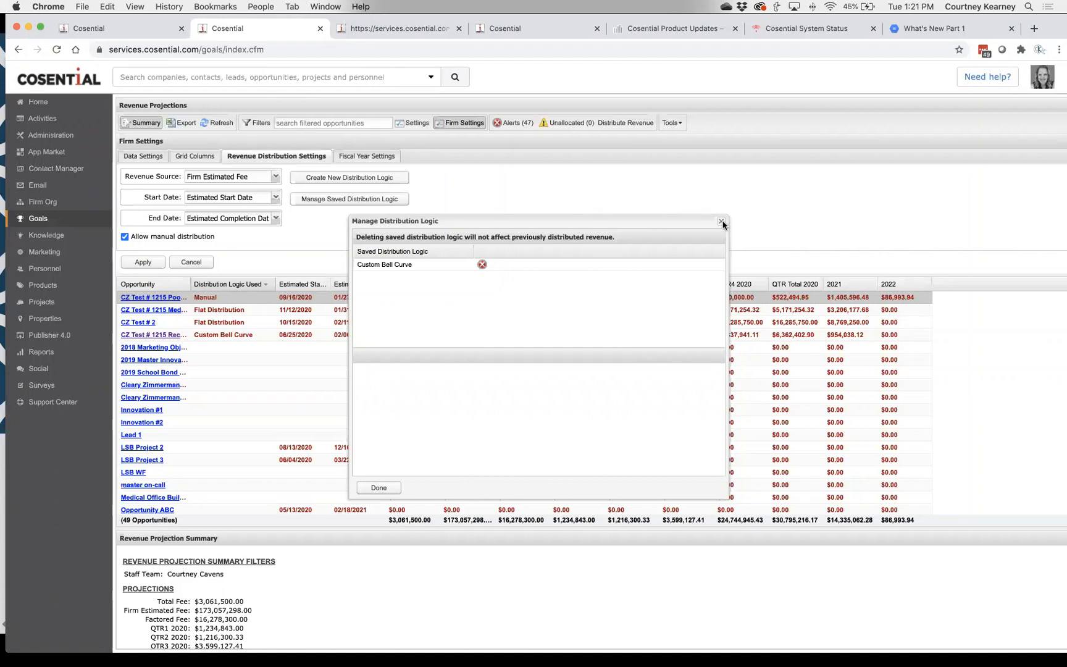
click(680, 125)
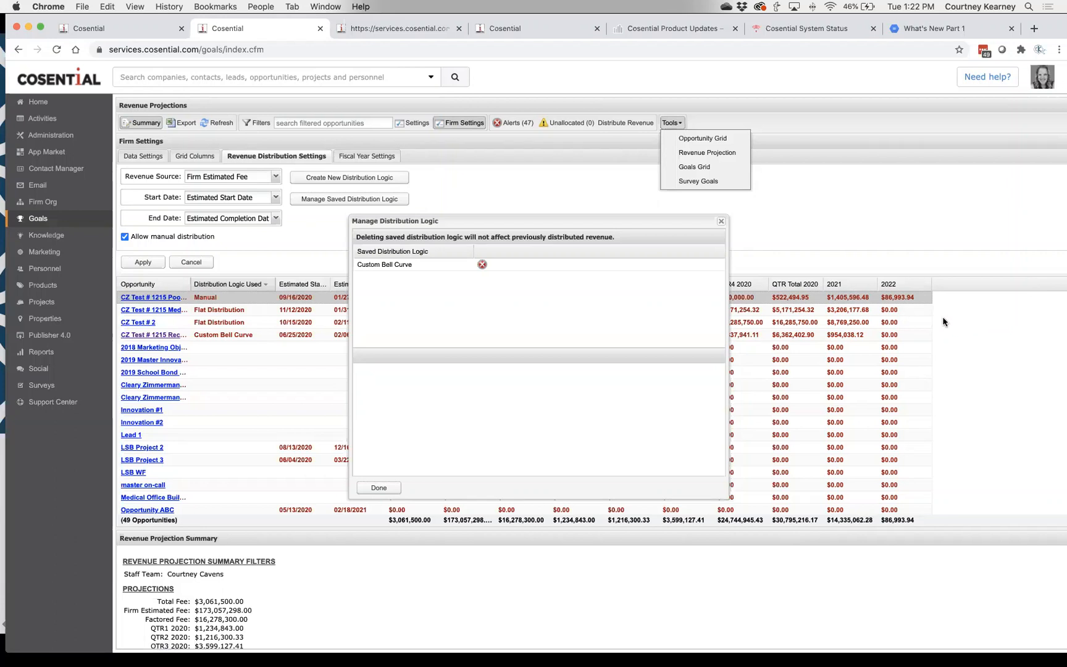
click(497, 428)
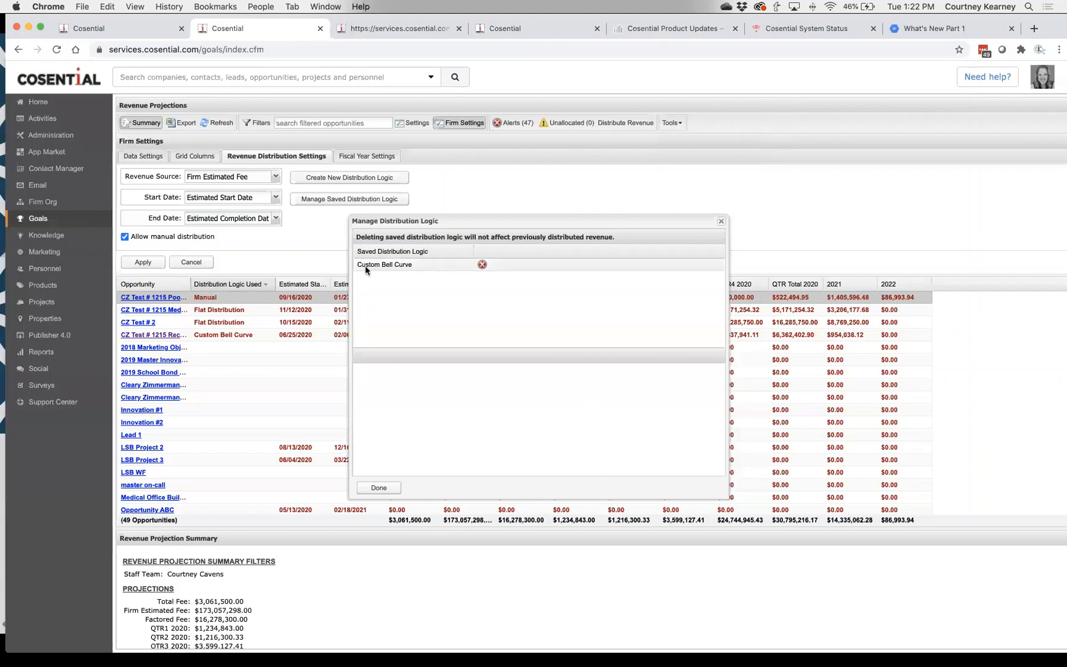
click(407, 264)
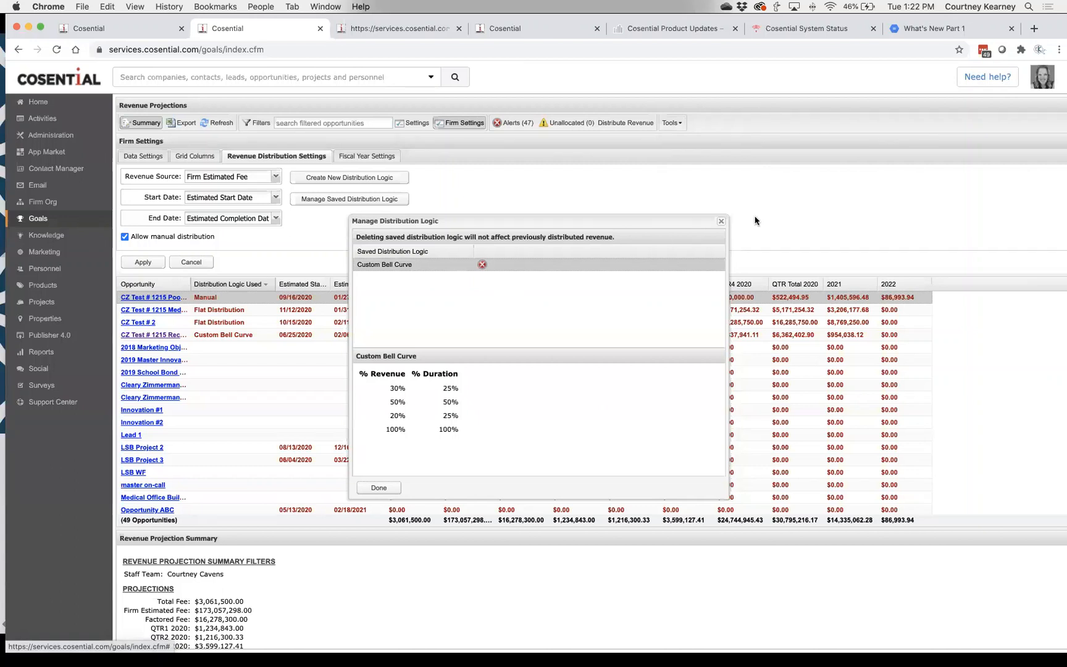
click(721, 223)
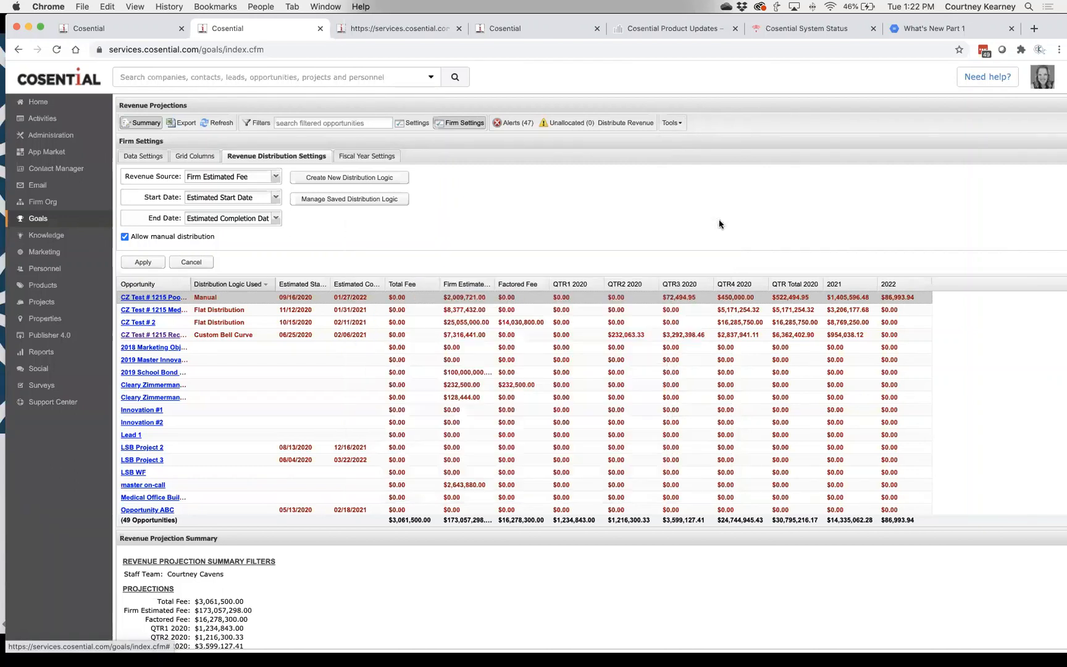
click(191, 263)
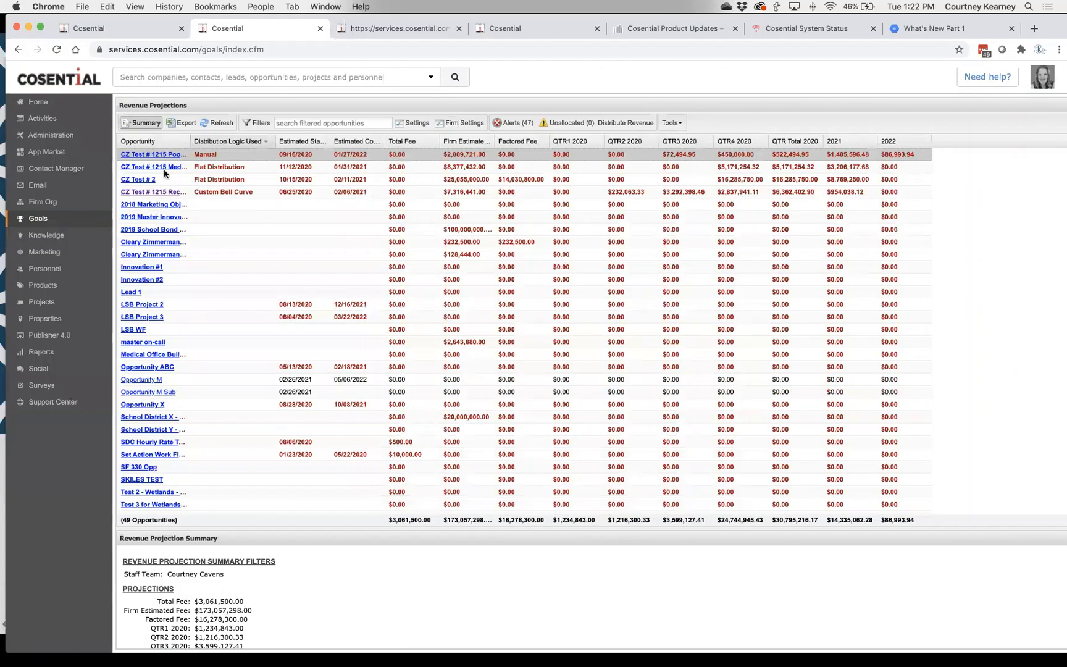
Try to distribute the revenue of the Innovation #2 opportunity with the Custom Bell Curve logic and open the distribution errors
click(306, 305)
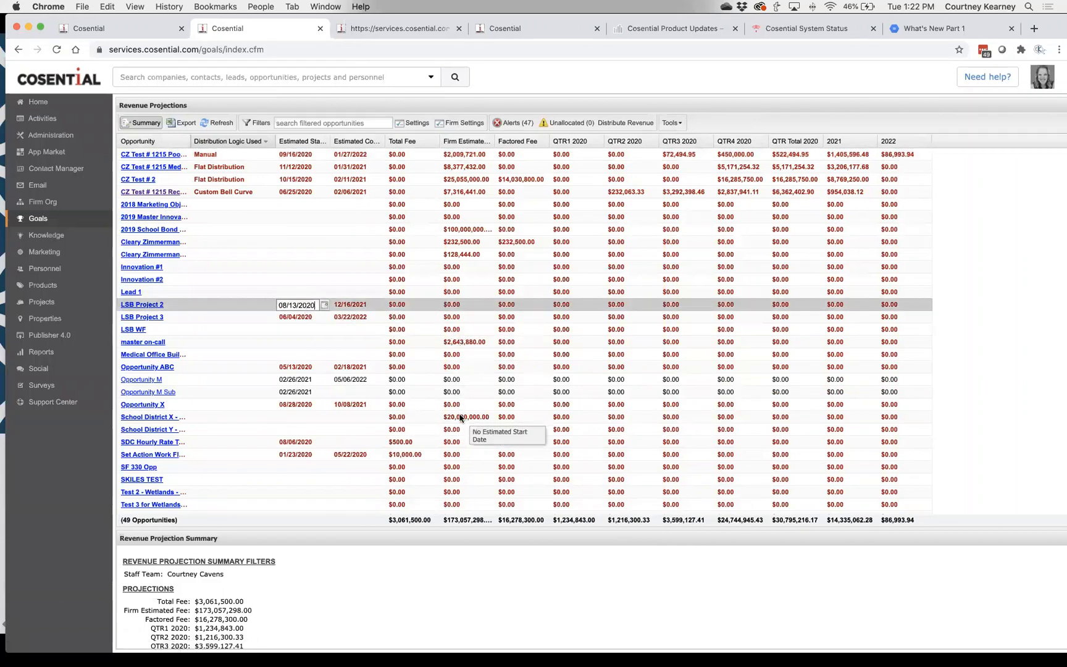
click(358, 455)
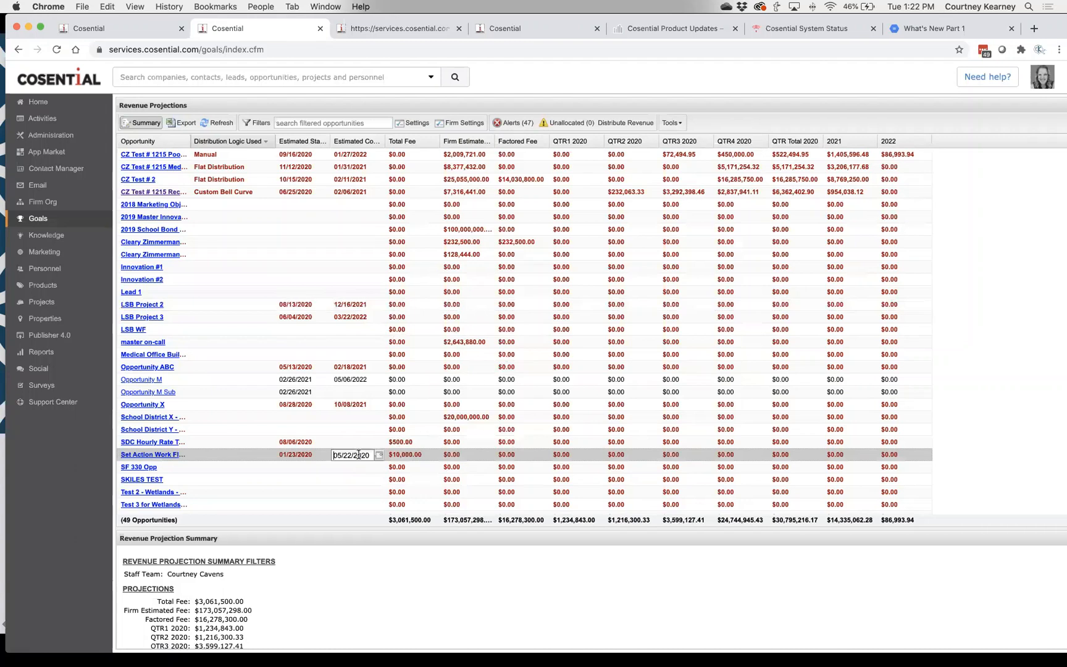
click(373, 279)
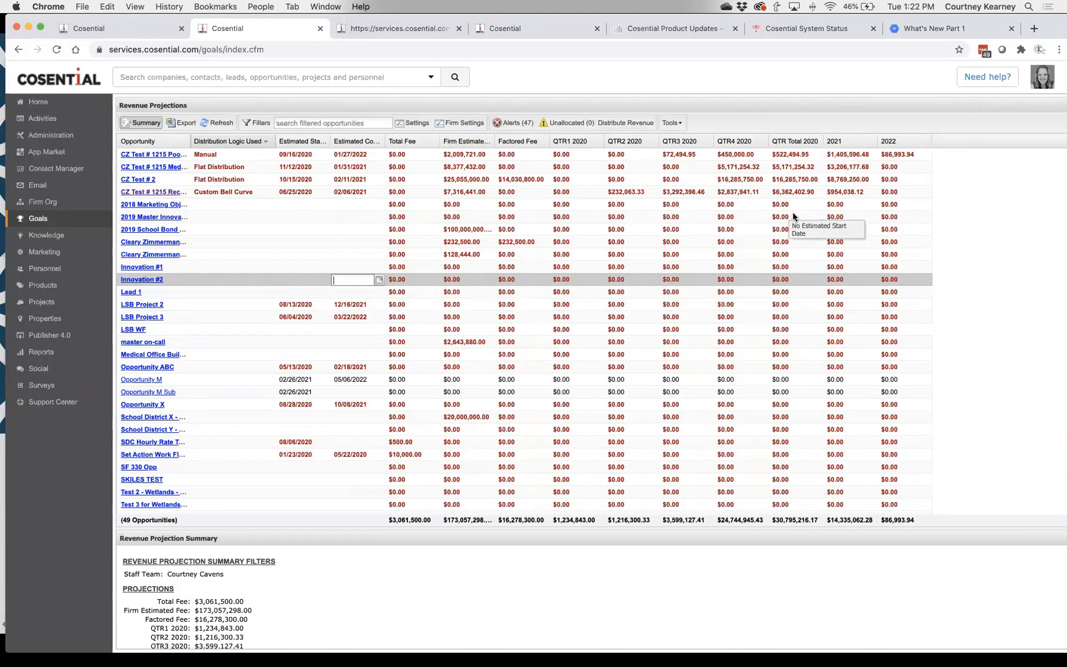
click(637, 123)
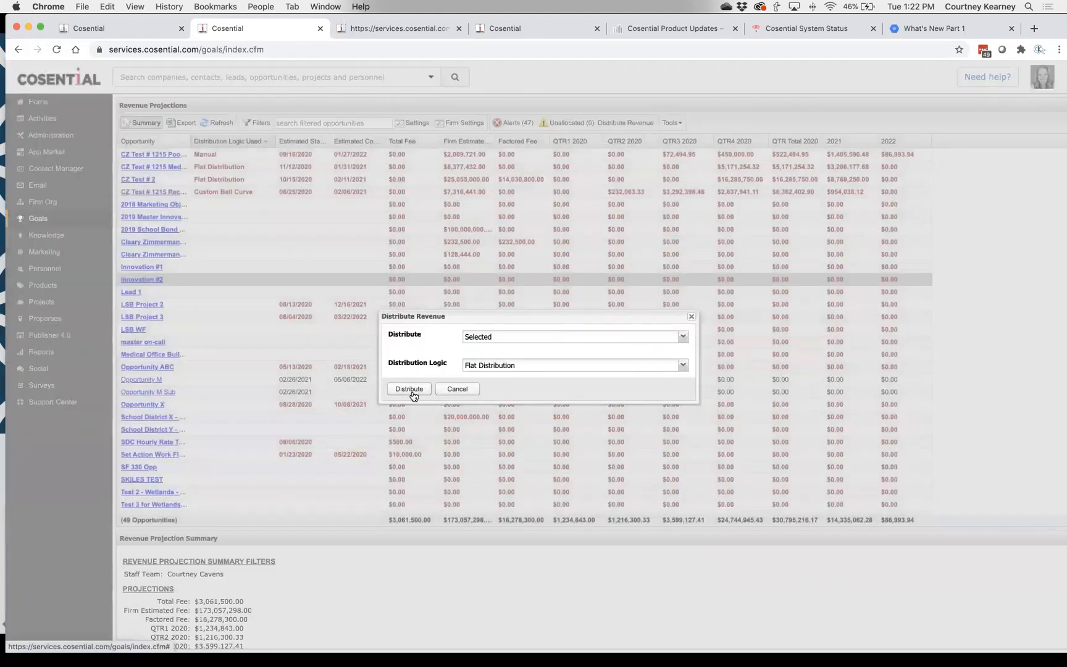
click(500, 365)
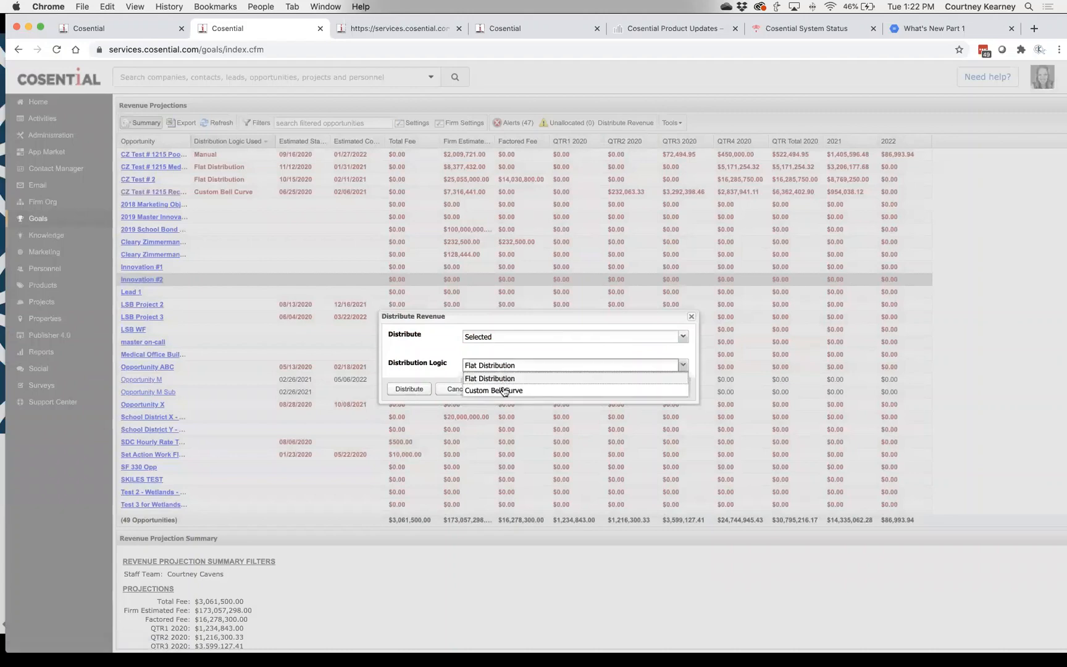
click(501, 390)
click(400, 390)
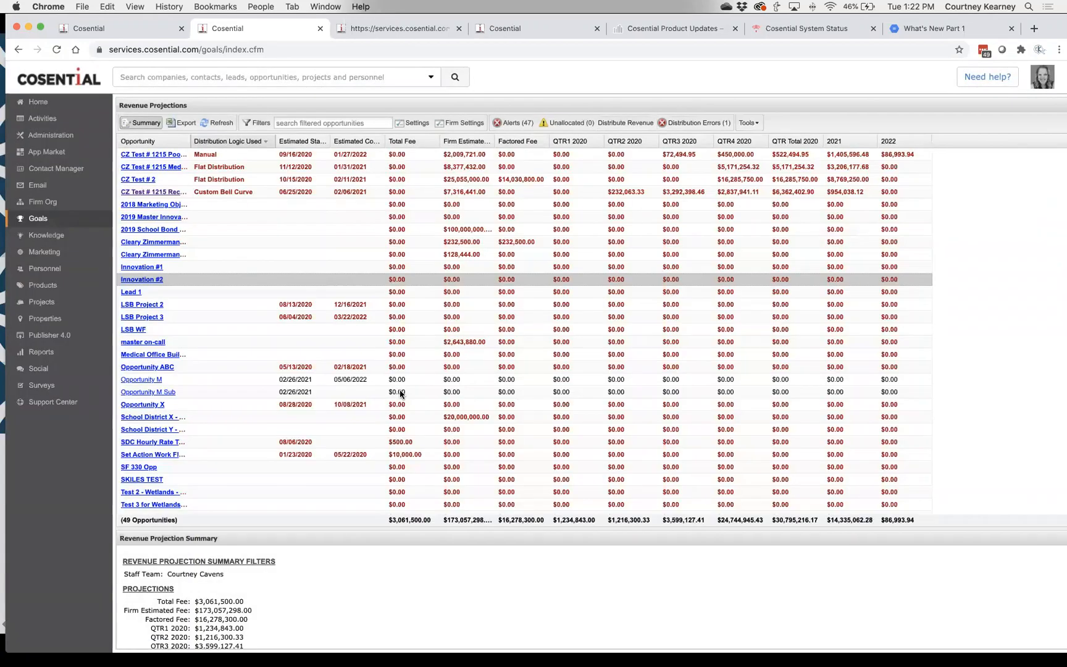
click(727, 123)
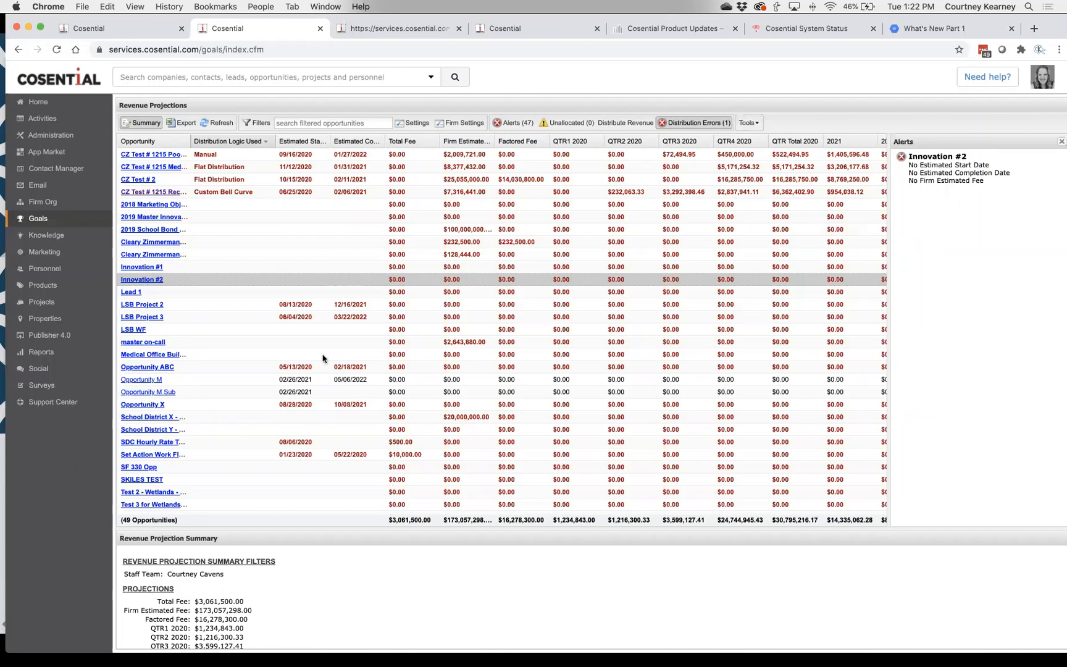
Set the School District X opportunity's estimated start date to 12/01/2020 and its estimated completion date to 01/22/2021
click(296, 417)
click(323, 418)
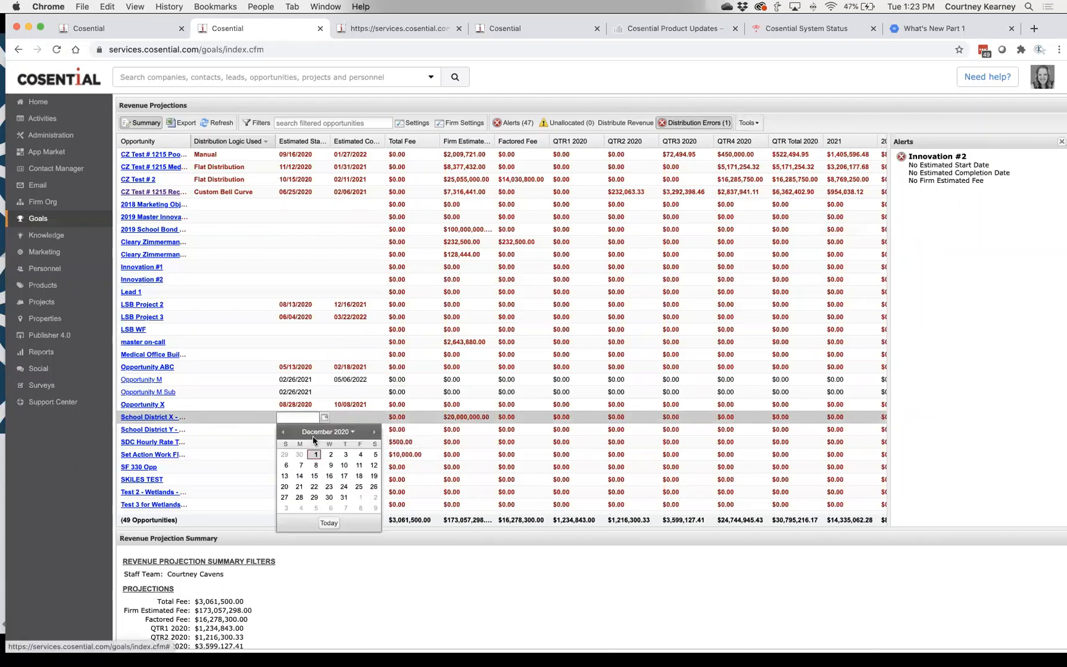
click(320, 458)
click(350, 416)
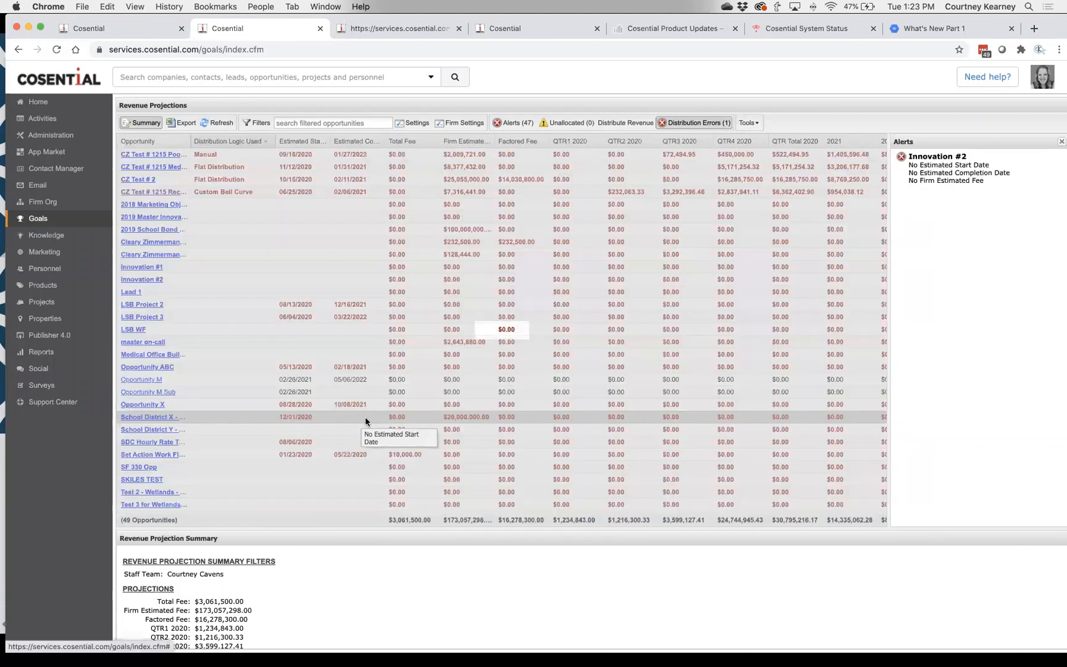
click(379, 418)
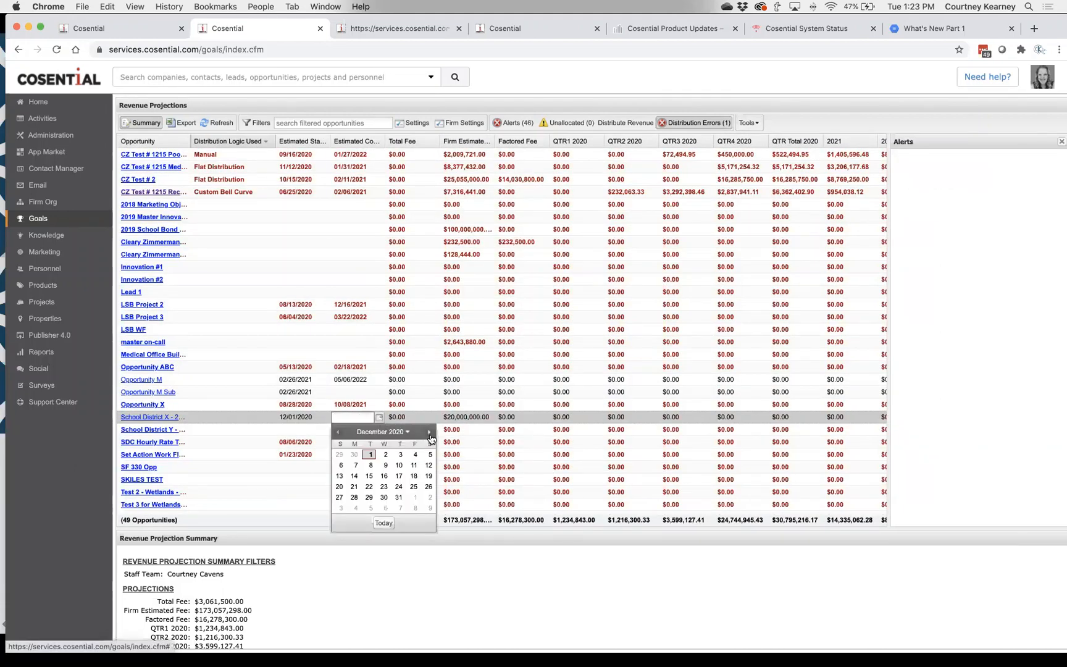
click(429, 431)
click(413, 486)
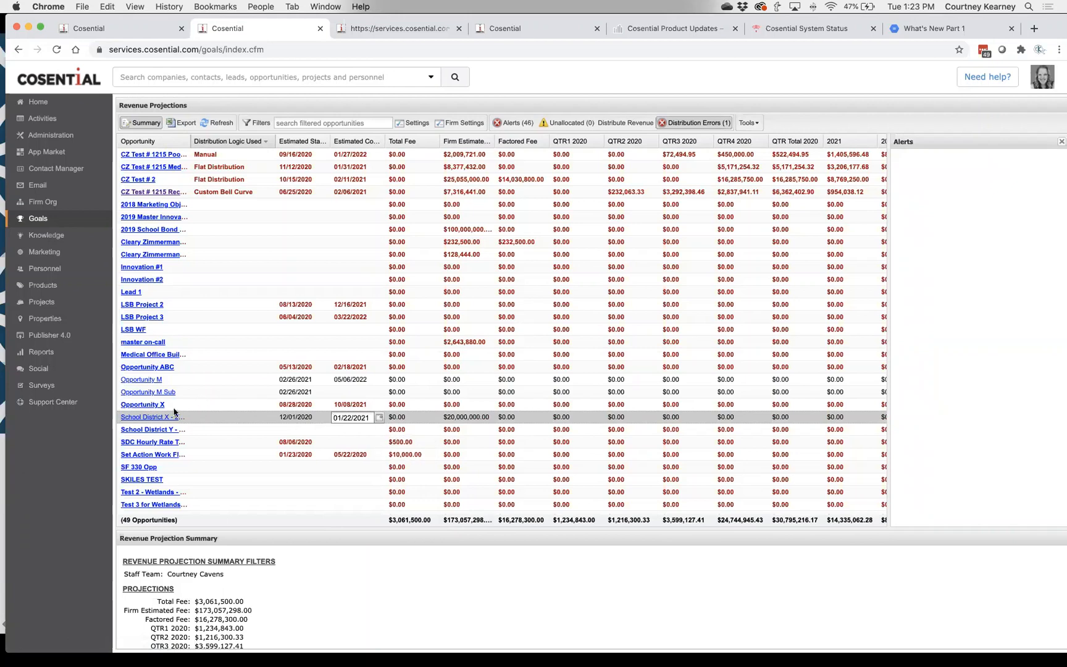
click(202, 420)
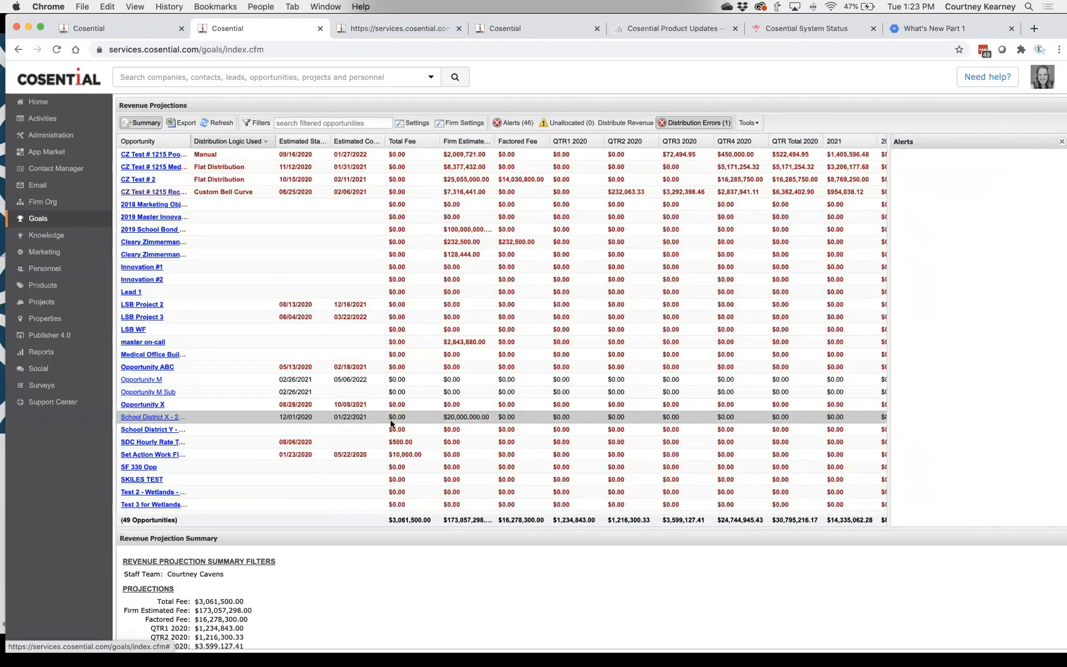
Distribute the selected School District X opportunity's revenue using the Custom Bell Curve logic
click(626, 123)
click(479, 368)
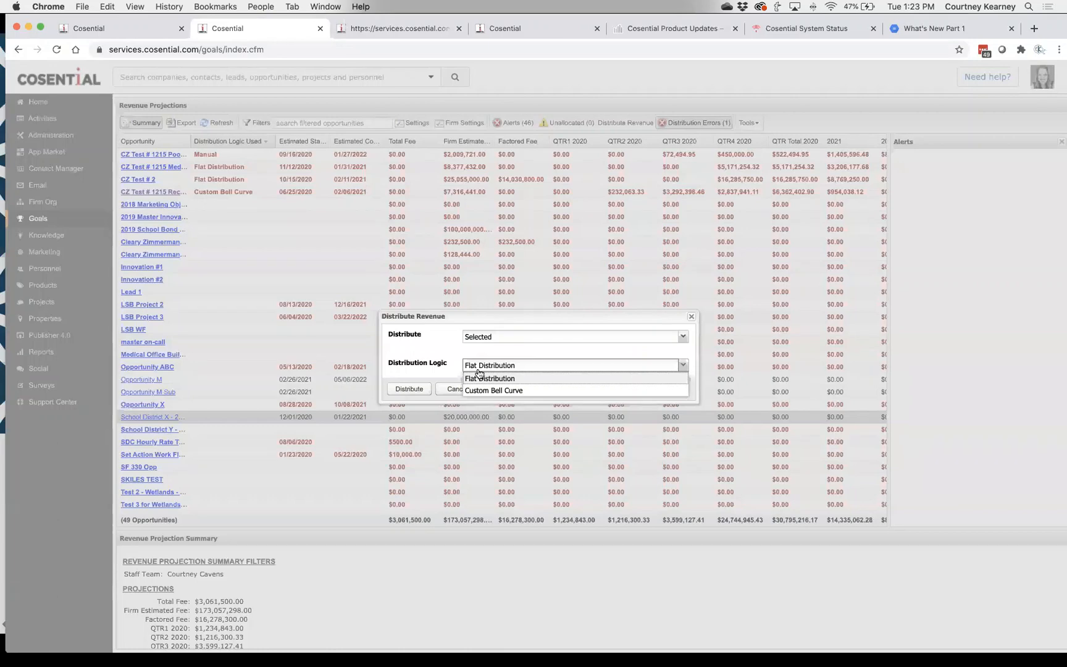
click(482, 391)
click(411, 392)
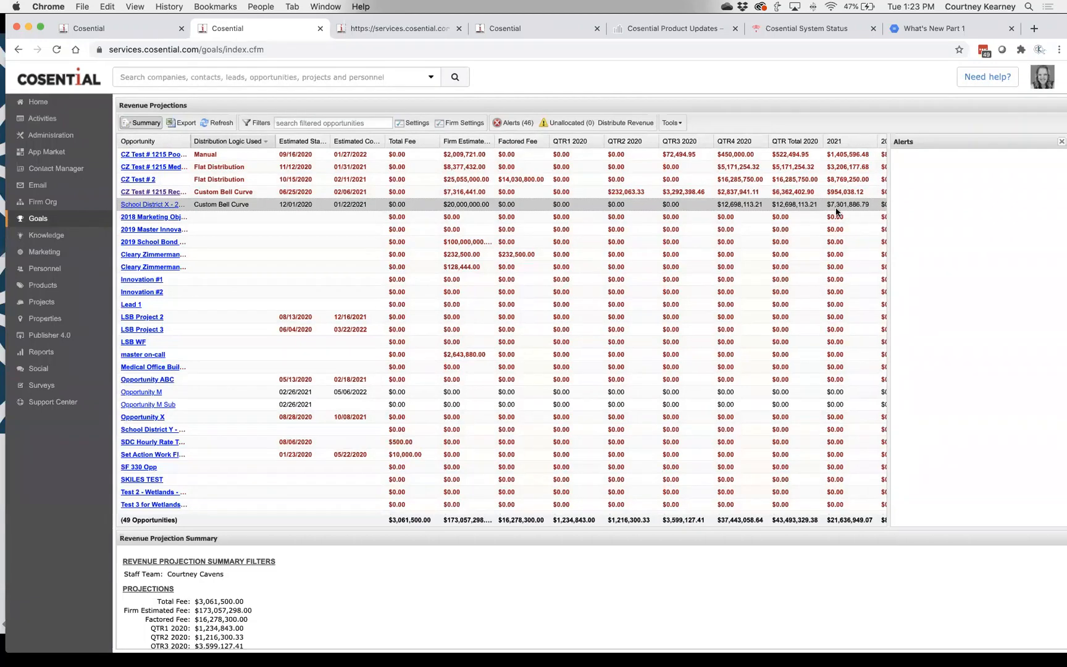
Close the alerts list and save the grid settings with Year 2 projections shown in quarters
click(1056, 141)
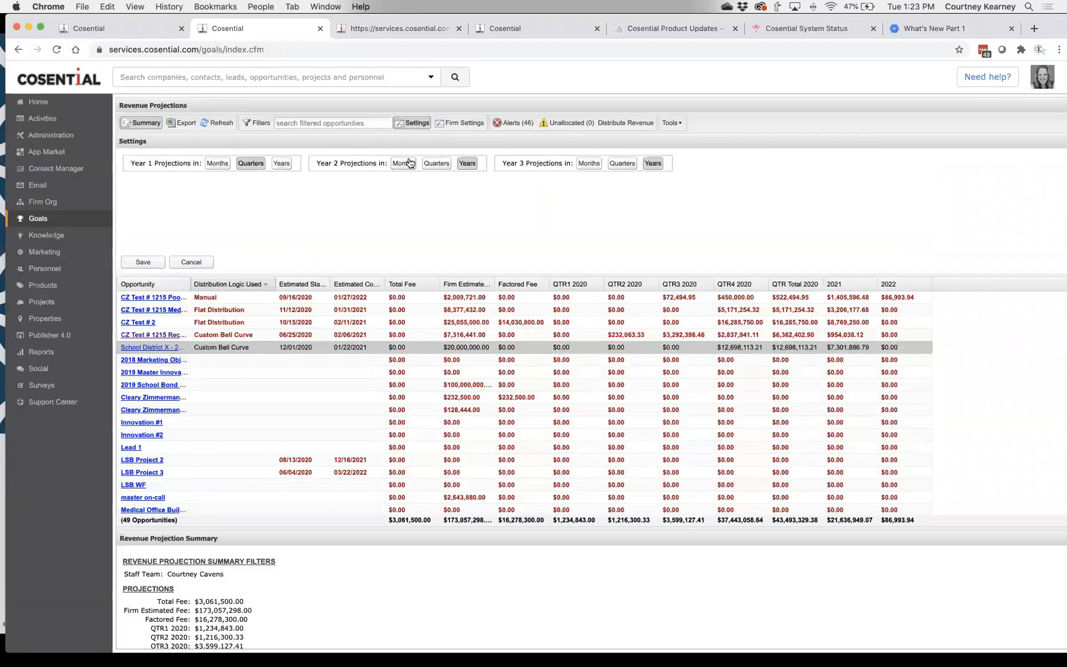
click(439, 167)
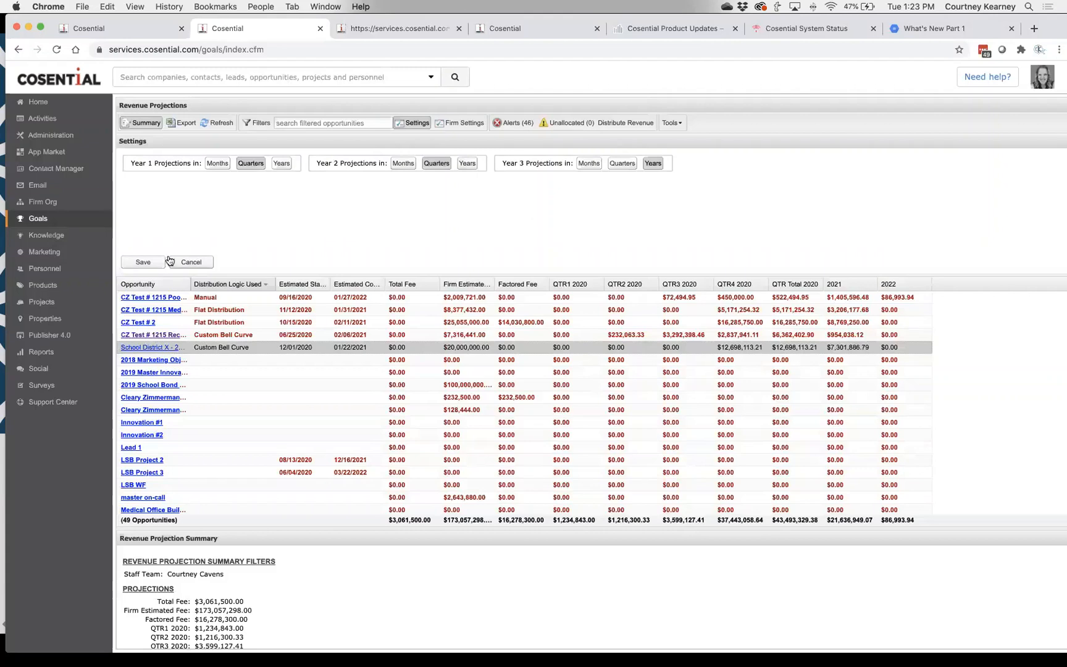
click(143, 262)
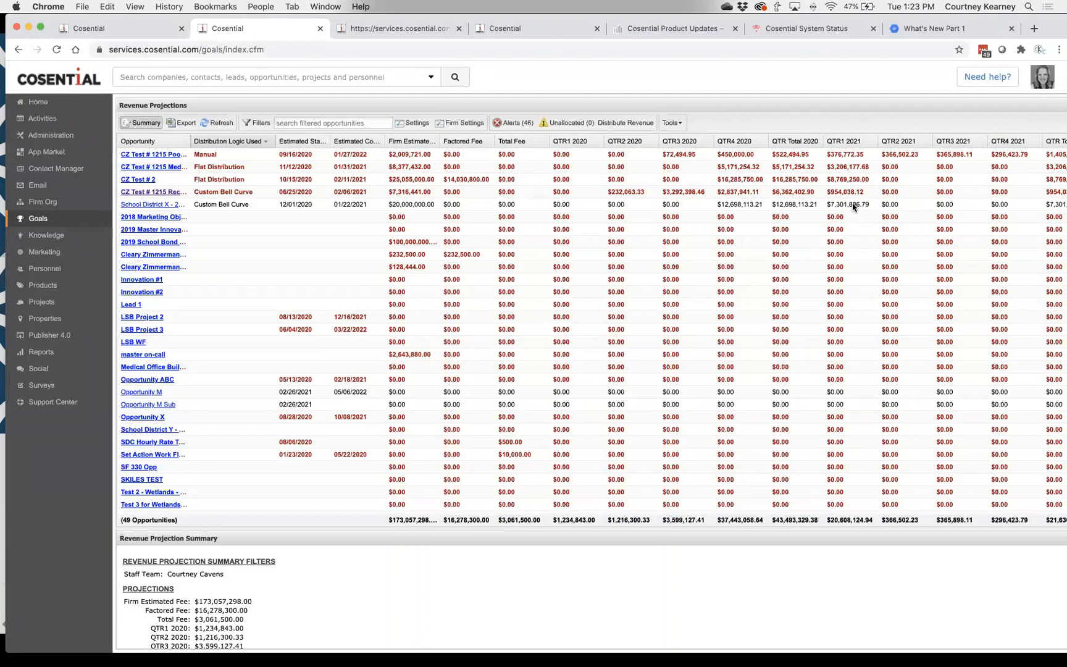
Redistribute the School District X opportunity's revenue using the Flat Distribution logic
click(237, 206)
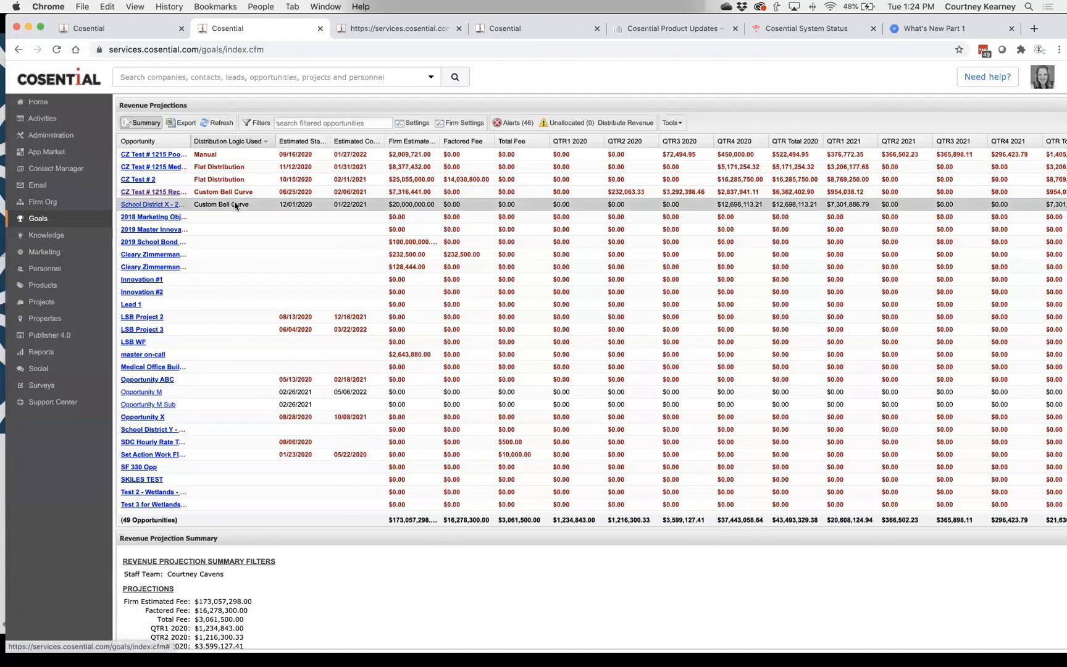
click(627, 125)
click(419, 393)
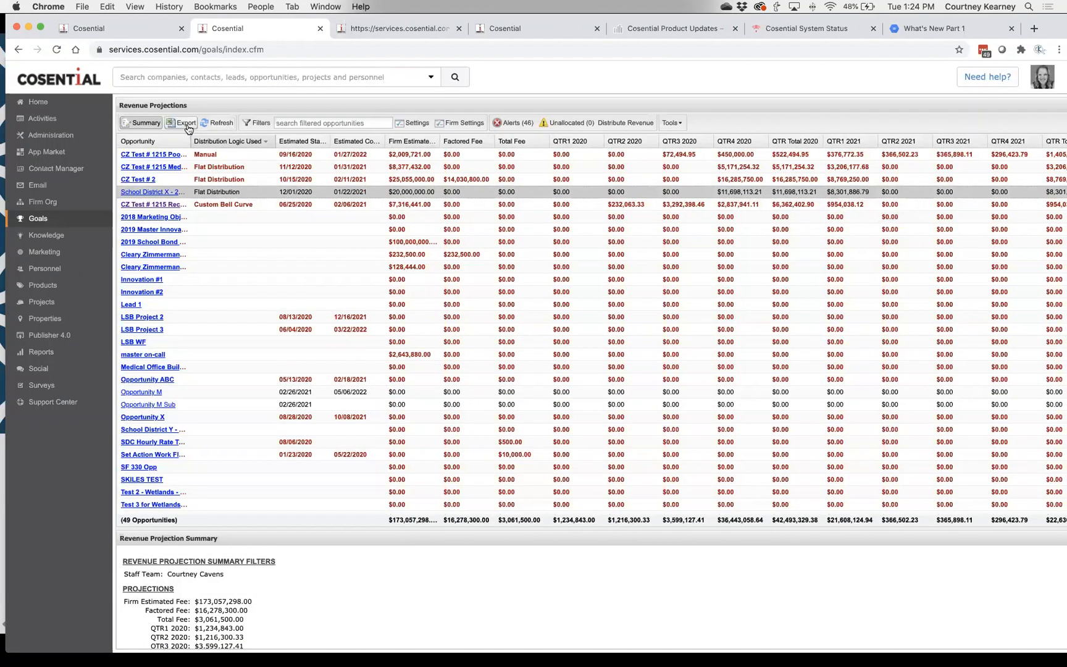
Set both the Year 1 and Year 2 projections to months and save the grid settings
click(414, 123)
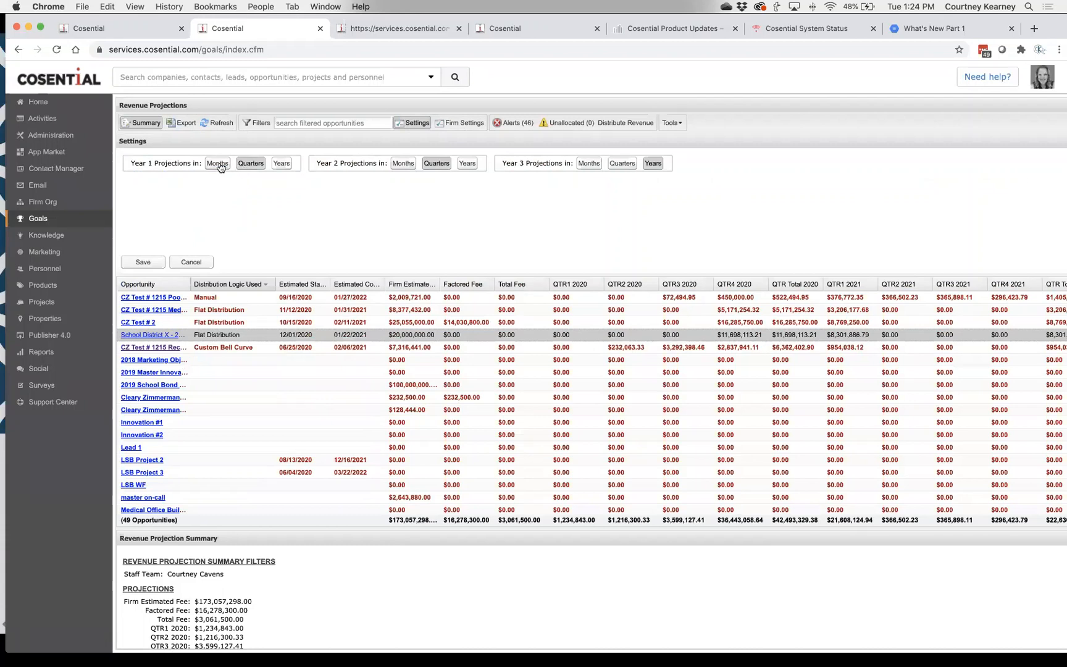
click(218, 164)
click(404, 164)
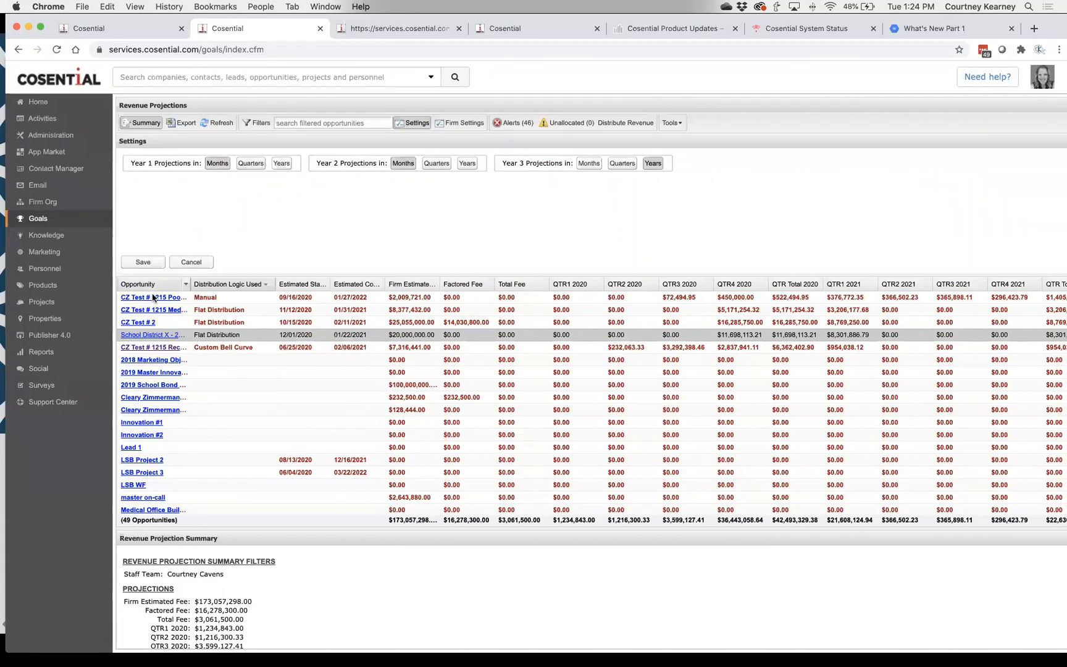
click(142, 261)
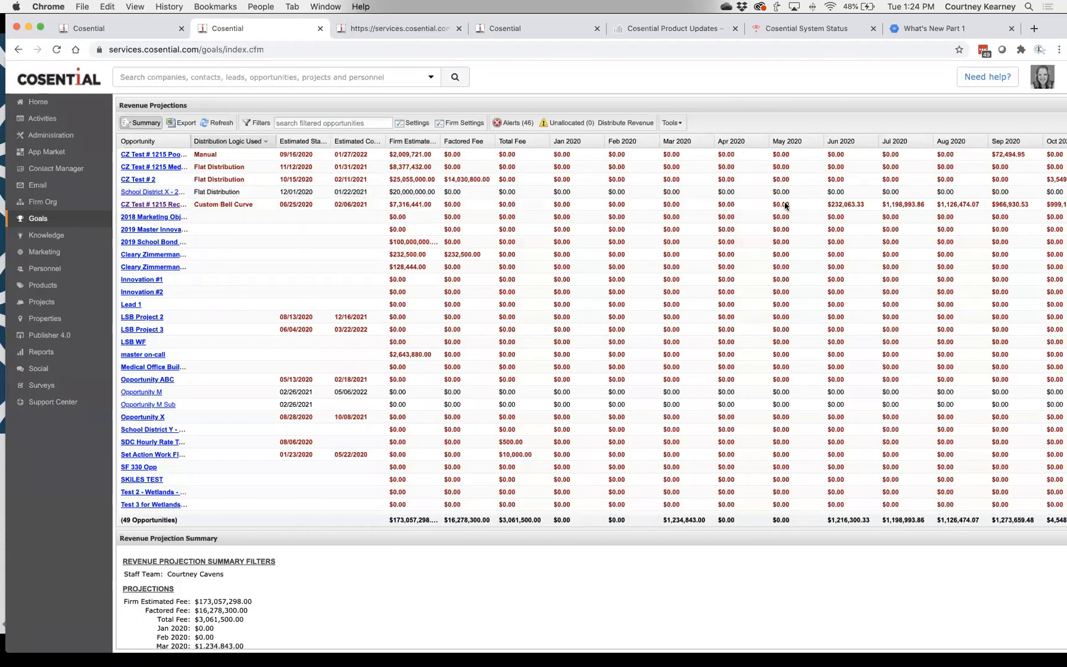
Compare the School District X opportunity's monthly revenue for December 2020 and January 2021 with its dates and firm estimated fee
scroll(786, 205, right, 10)
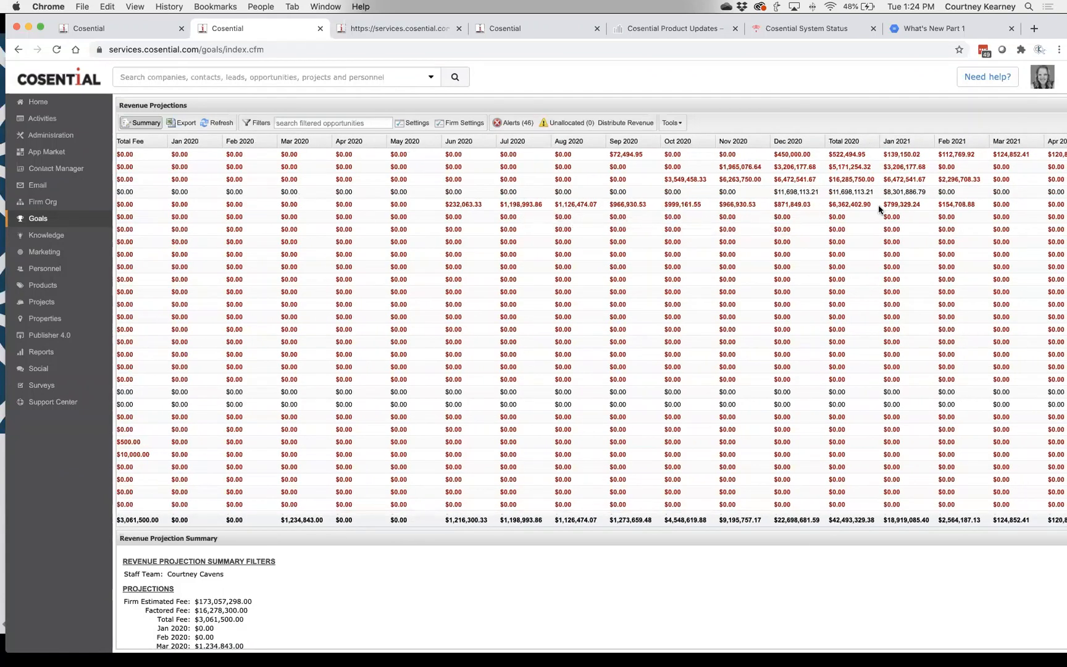
scroll(274, 232, left, 10)
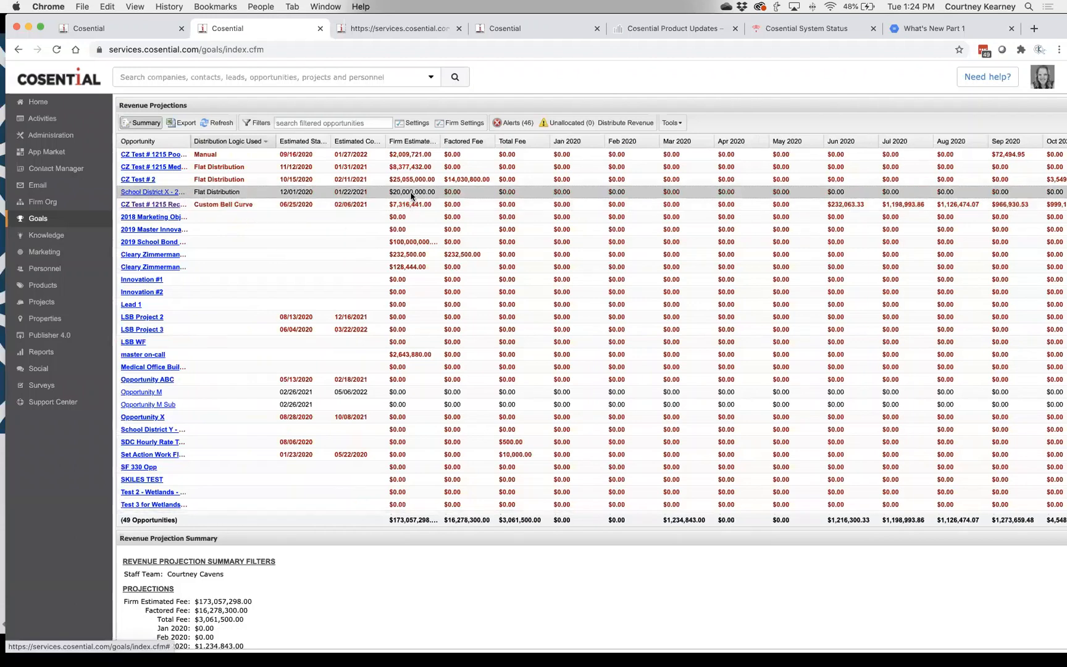
scroll(618, 232, right, 15)
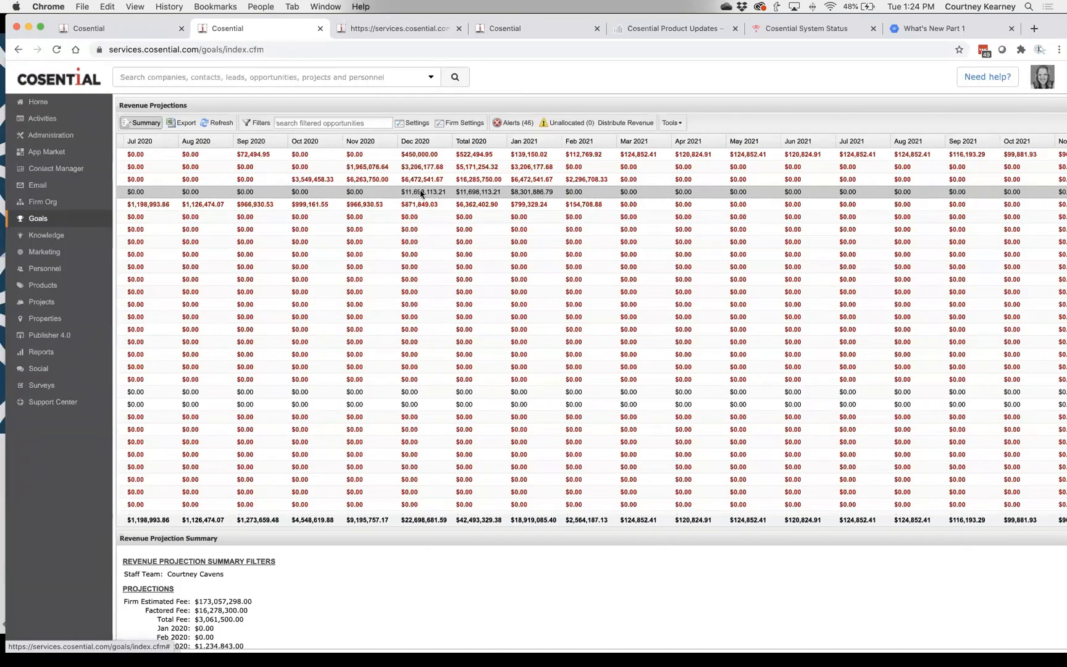
scroll(420, 194, left, 10)
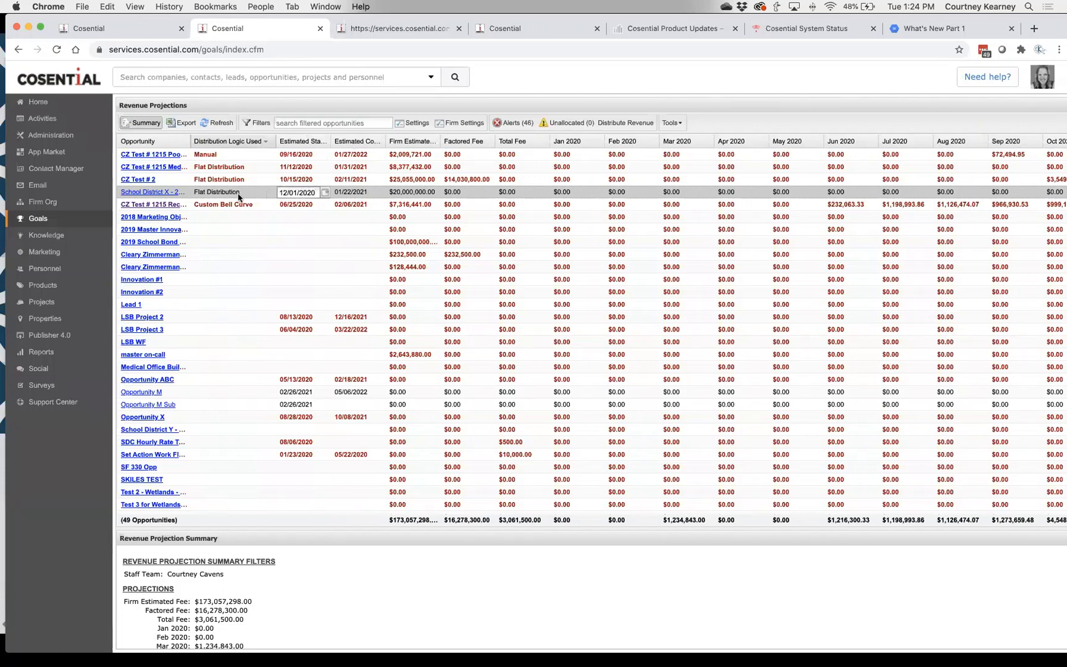
key(super+Tab)
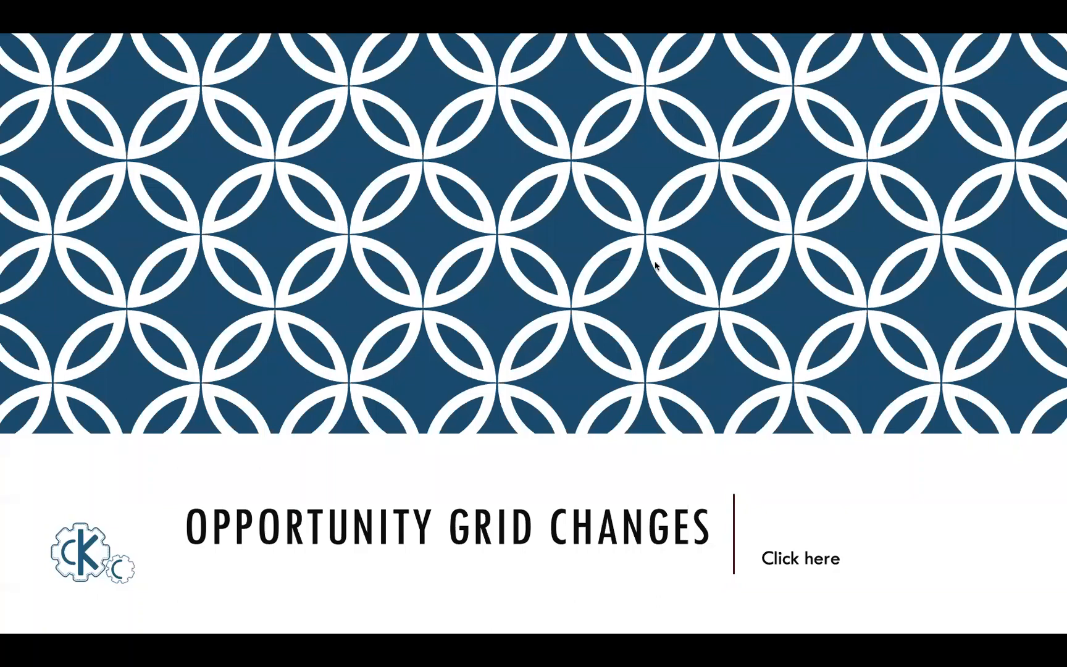
click(613, 349)
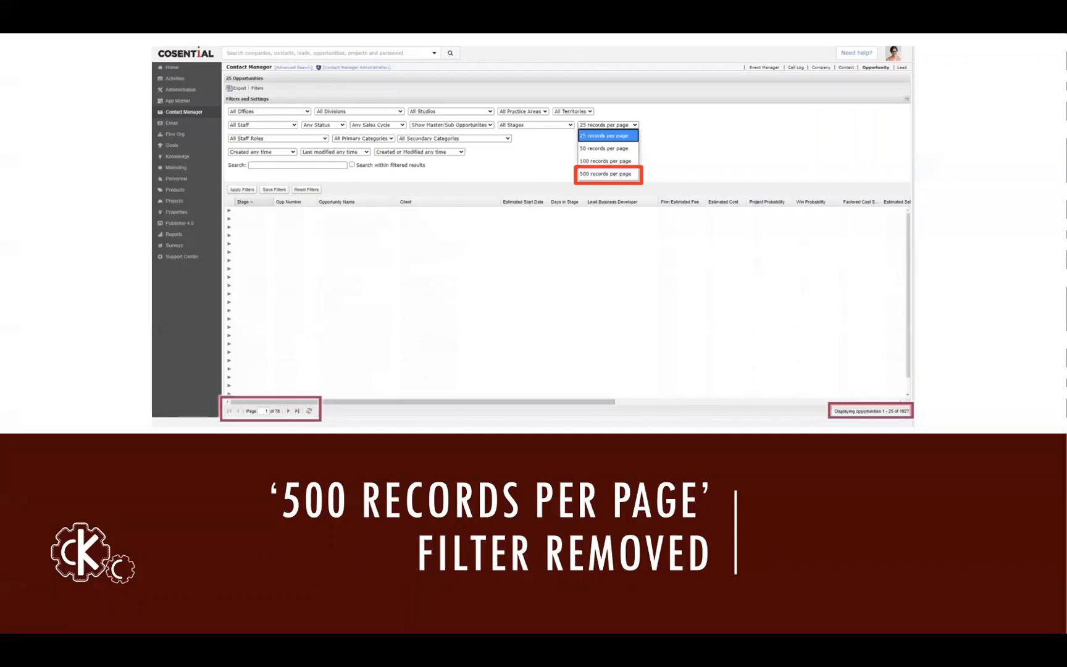
Switch to Chrome and show the columns available for the Cosential opportunity grid
key(super+Tab)
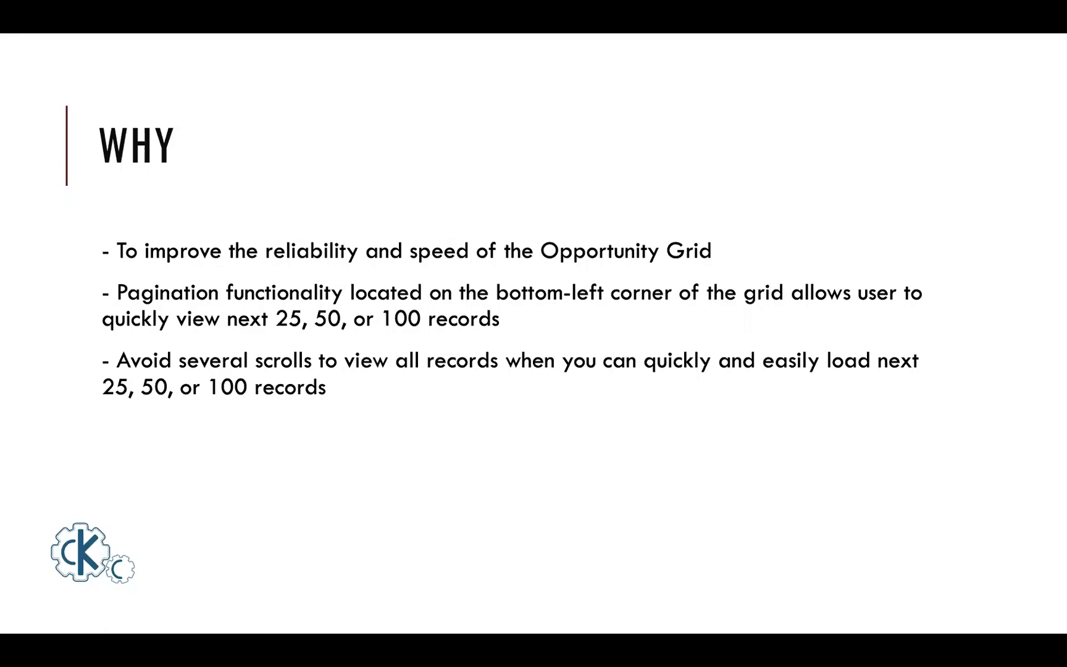
key(super+Tab)
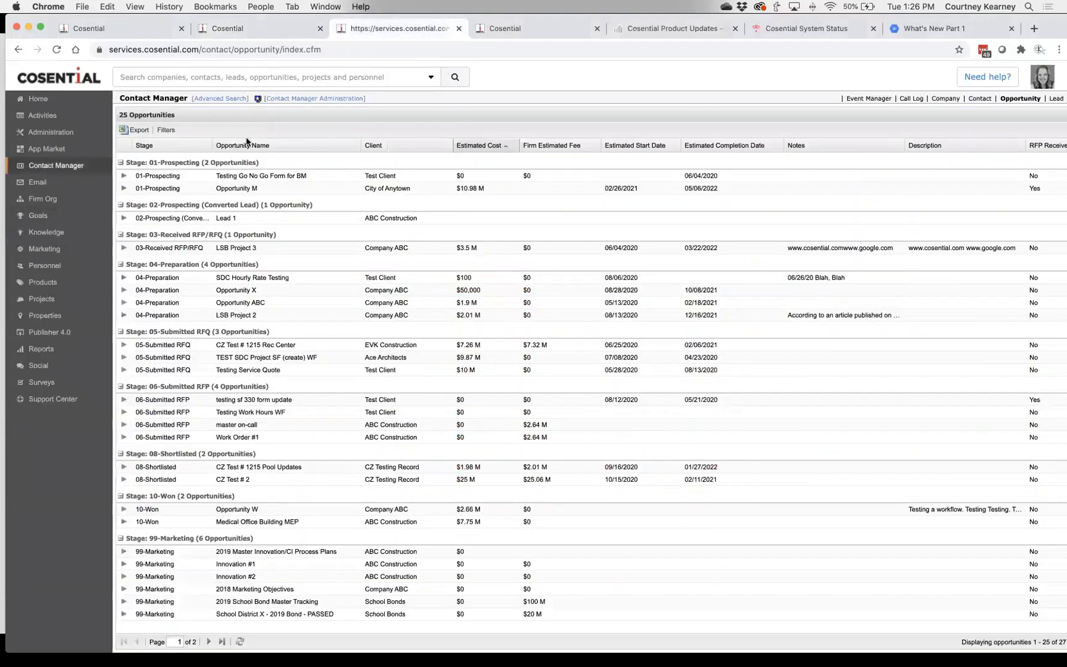
click(357, 145)
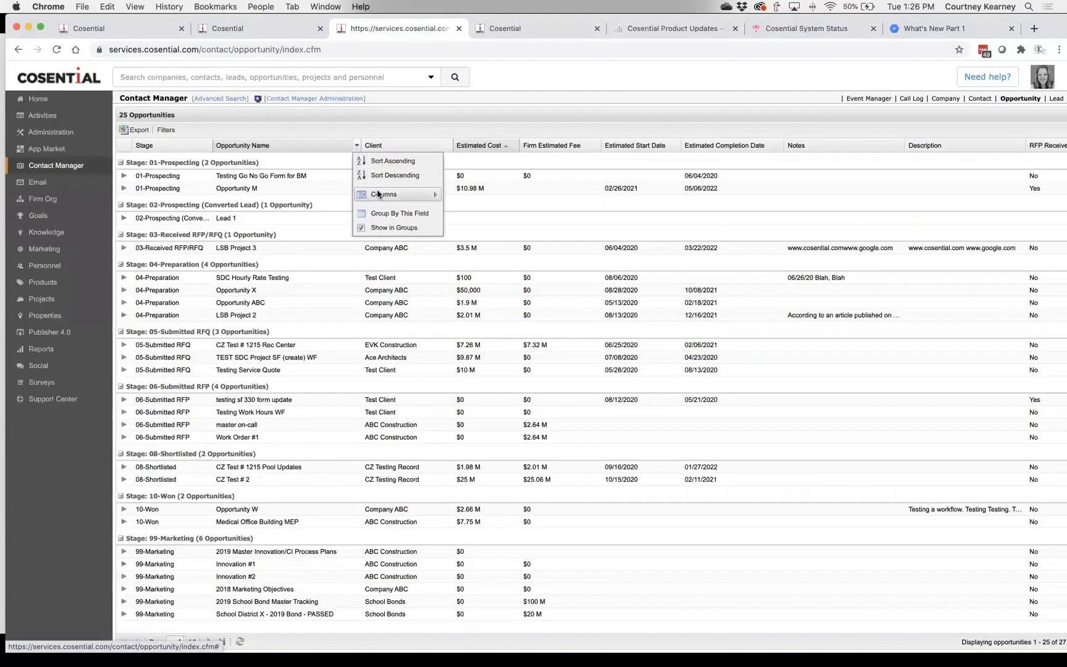
mouse_move(378, 194)
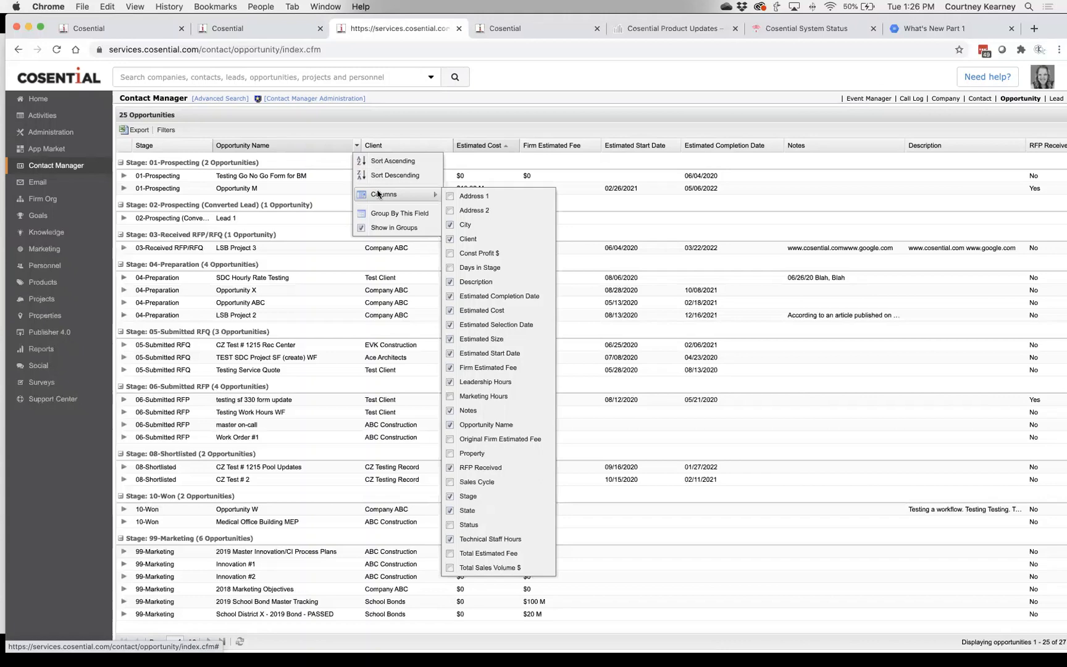
Switch to the PowerPoint slideshow and advance to the Future Enhancement slide
key(super+Tab)
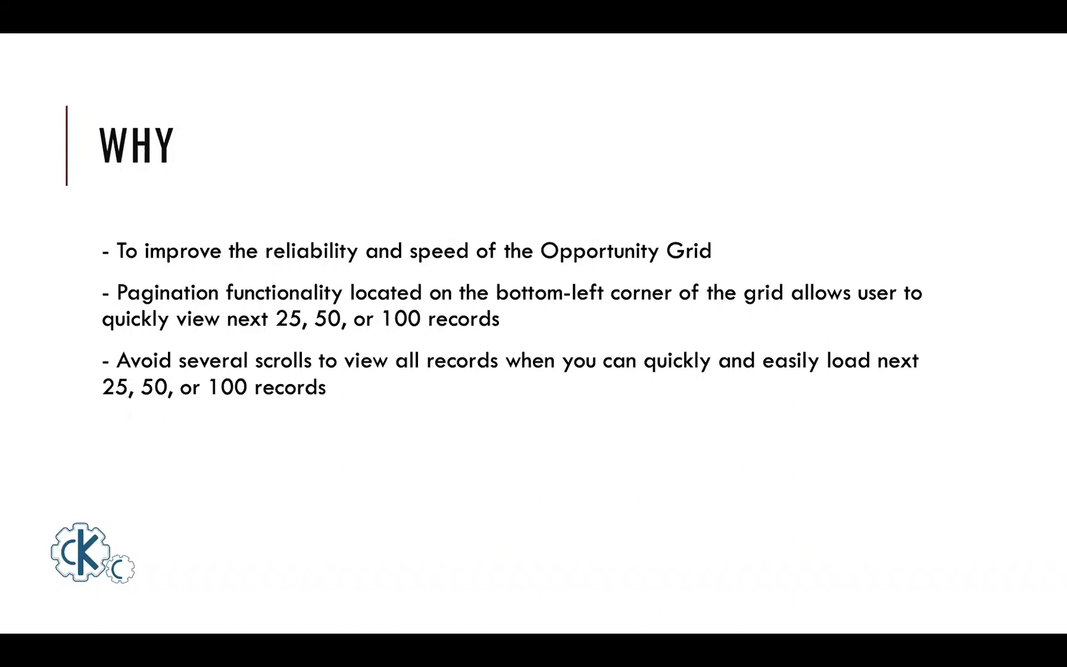
key(Right)
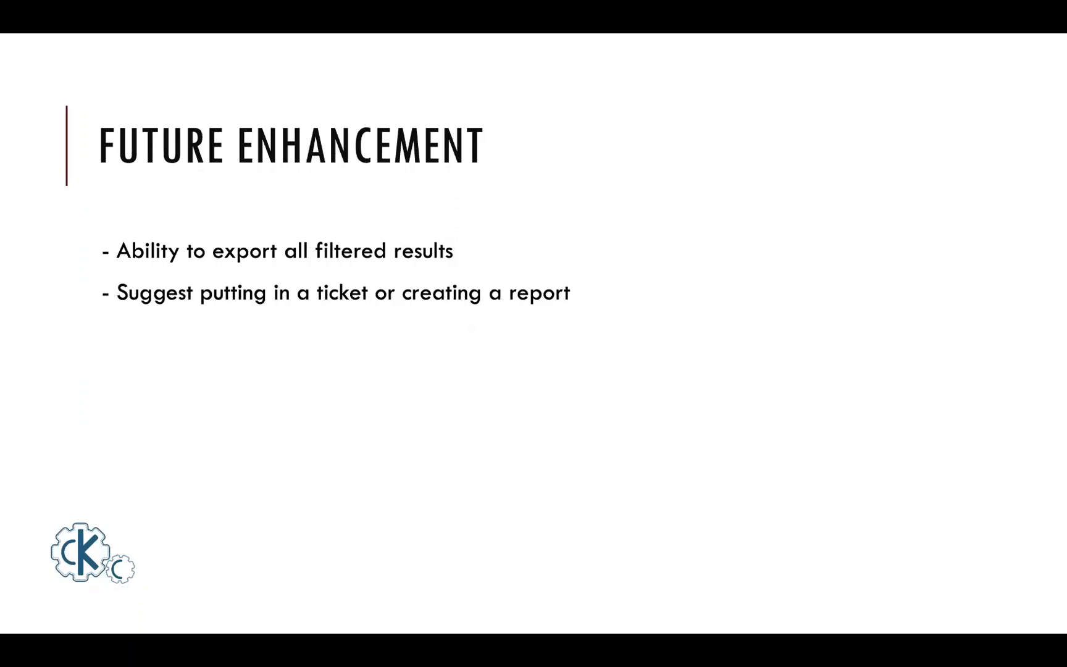
Switch back to Chrome, export the opportunity grid to Excel and open the downloaded file
key(super+Tab)
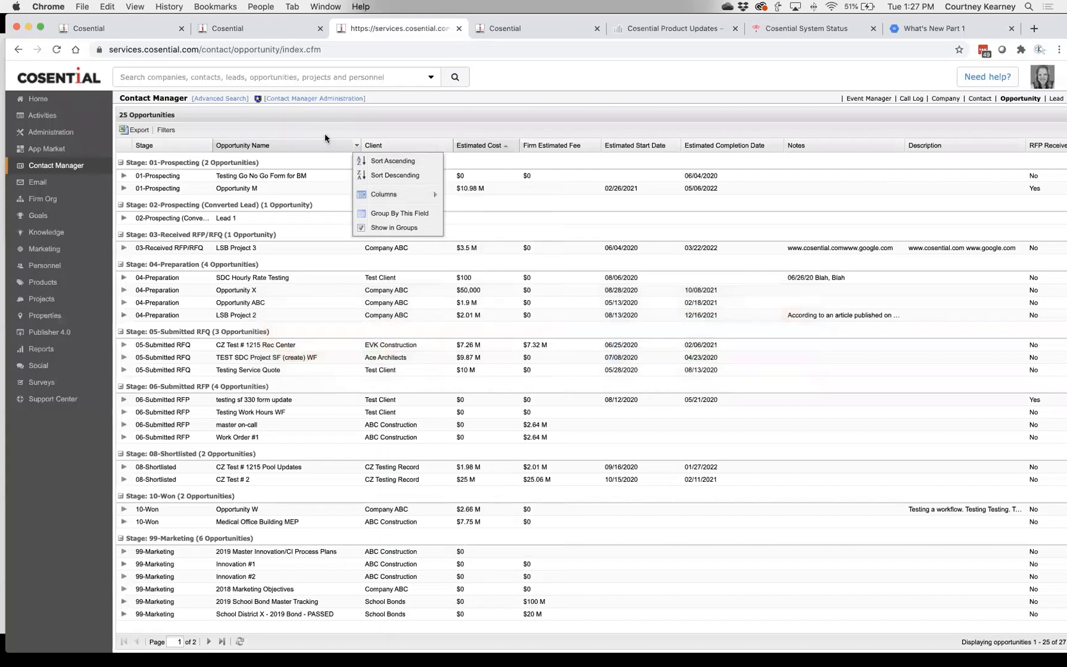
click(325, 135)
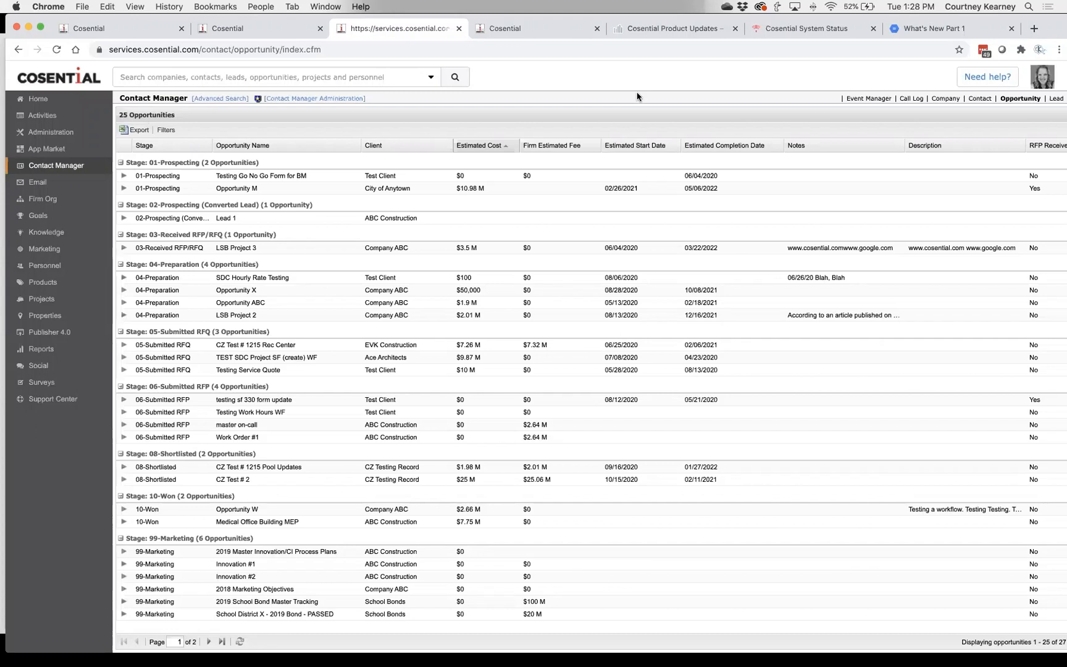
click(135, 129)
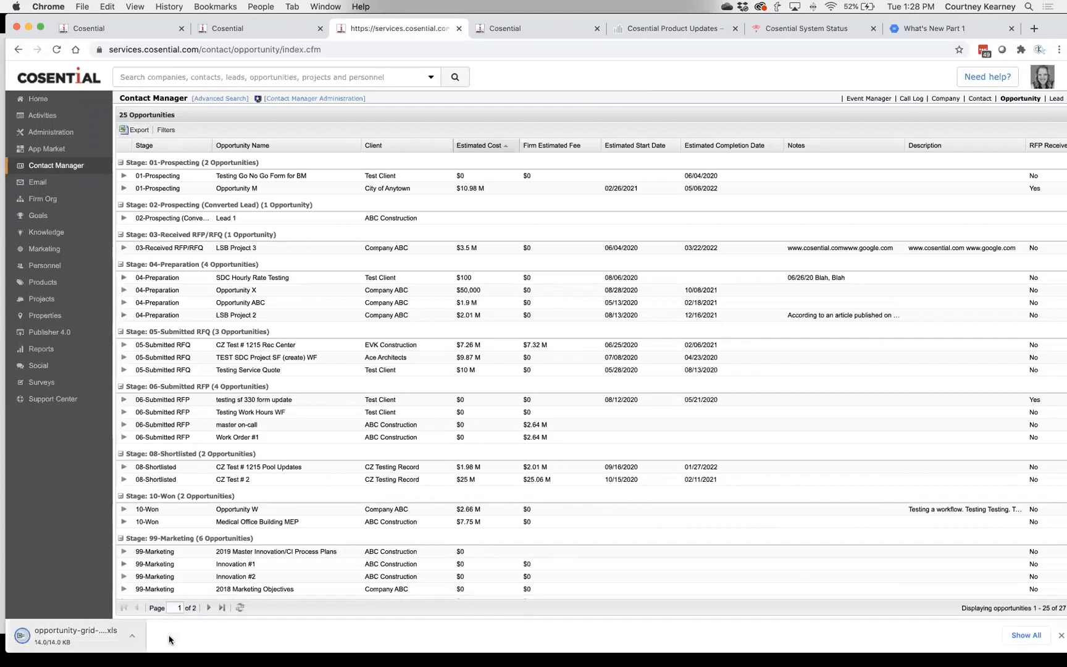
click(74, 636)
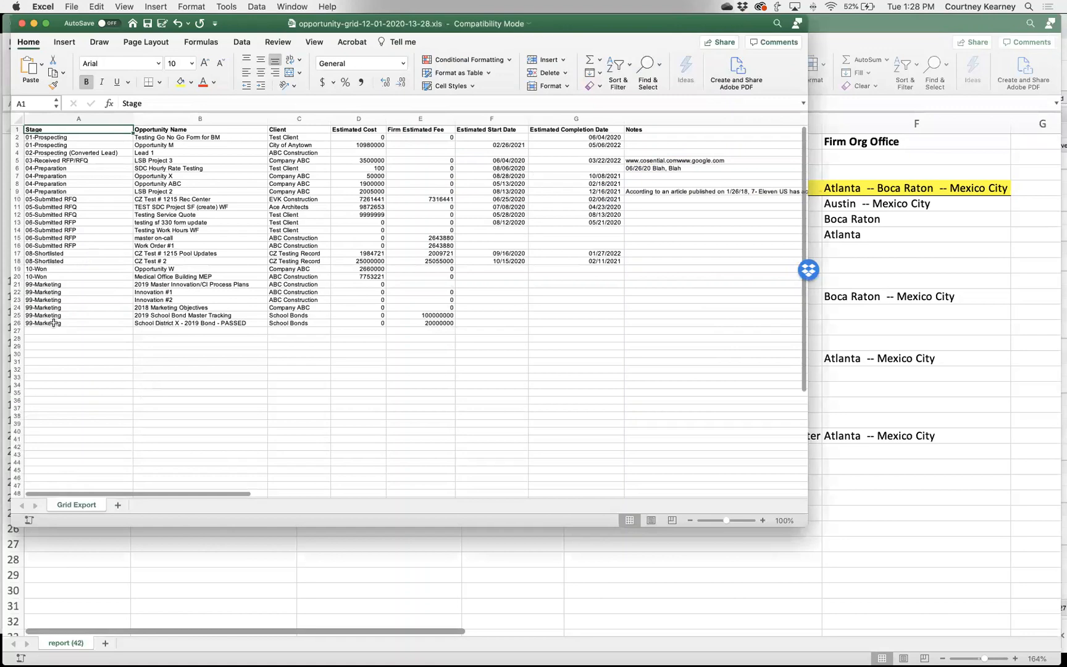
Examine the Stage column of the exported opportunities at a larger zoom and close the exported workbook
drag(53, 323, 53, 137)
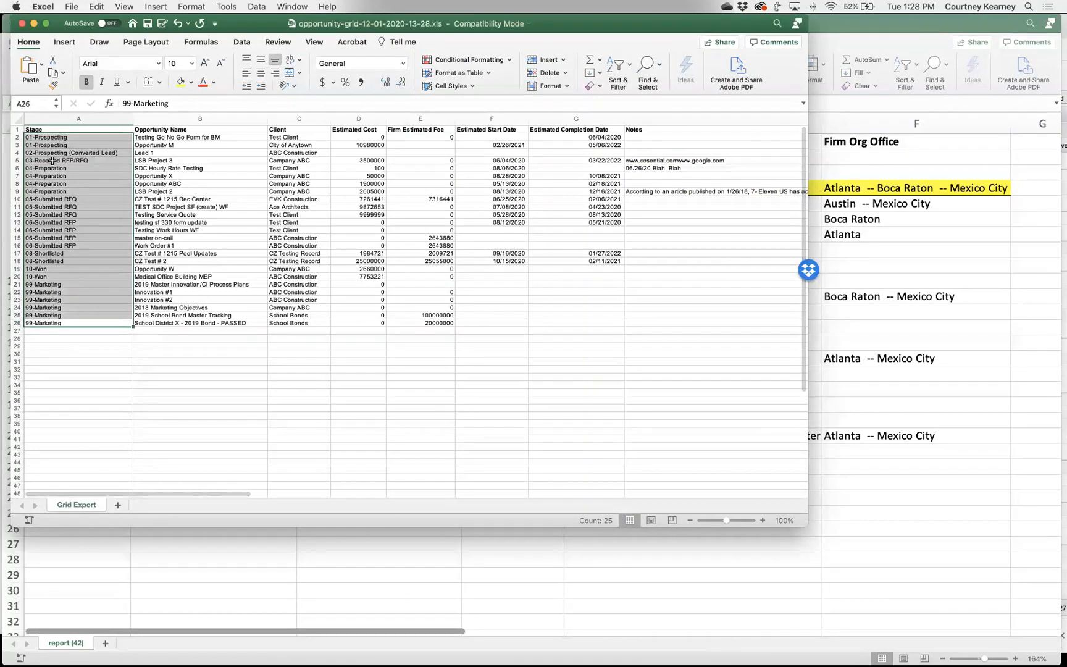
scroll(52, 161, up, 5)
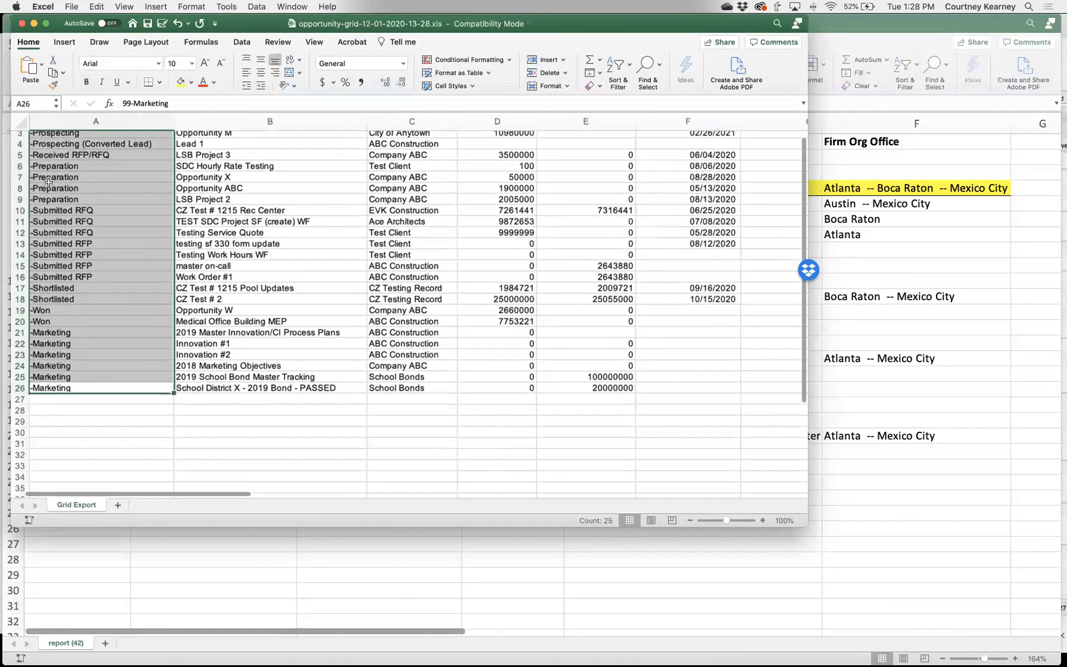
drag(52, 149, 66, 342)
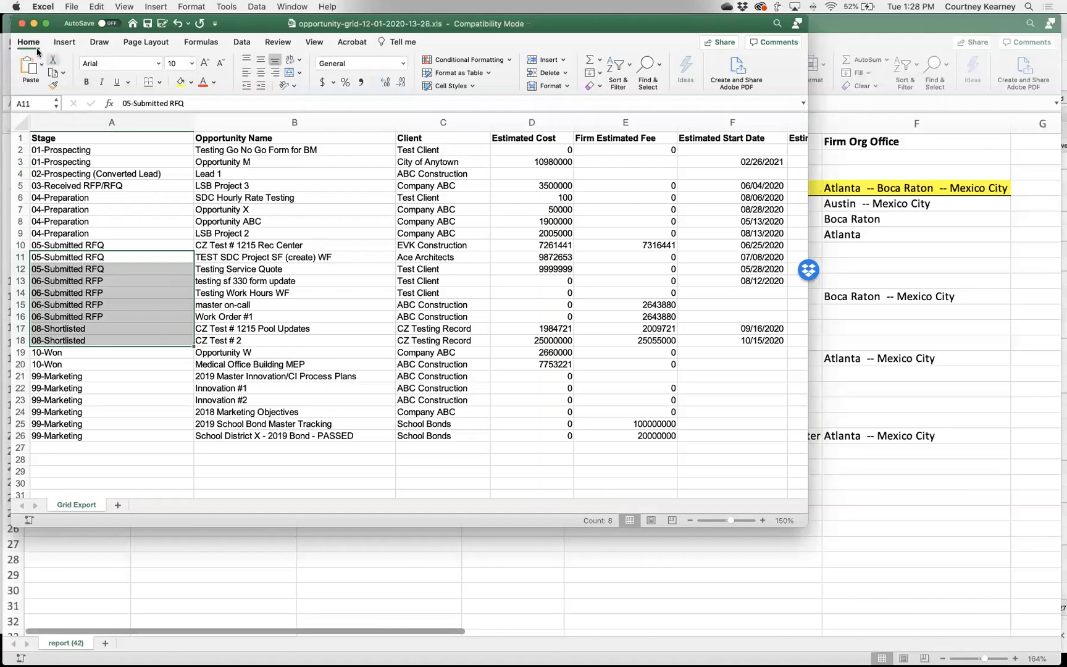
click(22, 24)
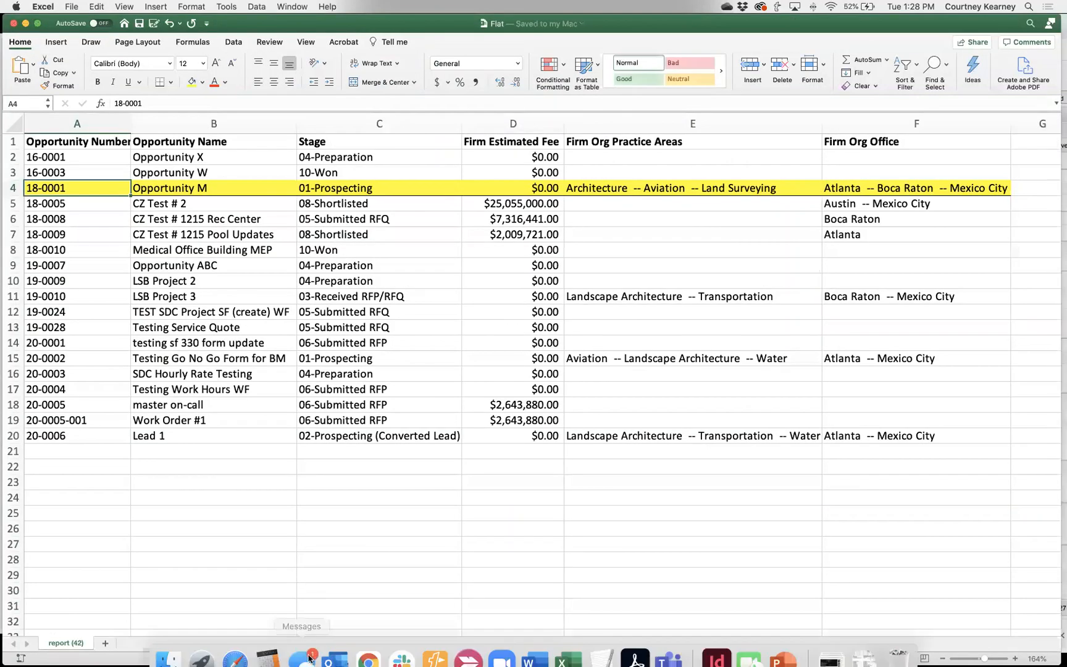
Switch to Chrome and check the Excel export file types offered for the Testing File Types for Exporting report
mouse_move(289, 656)
click(367, 646)
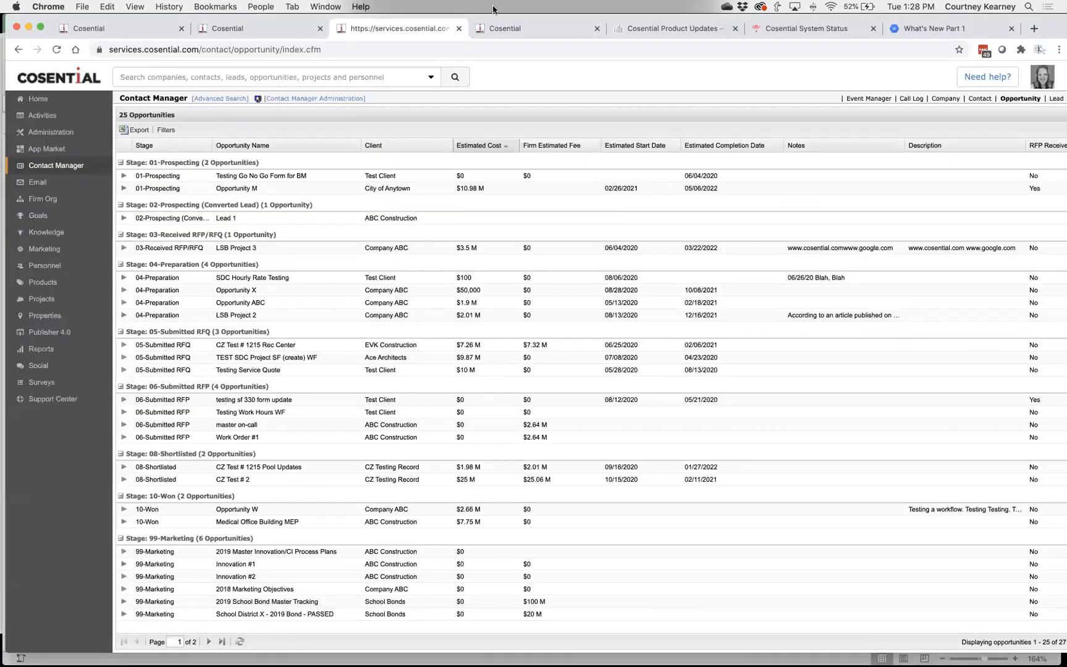
click(524, 33)
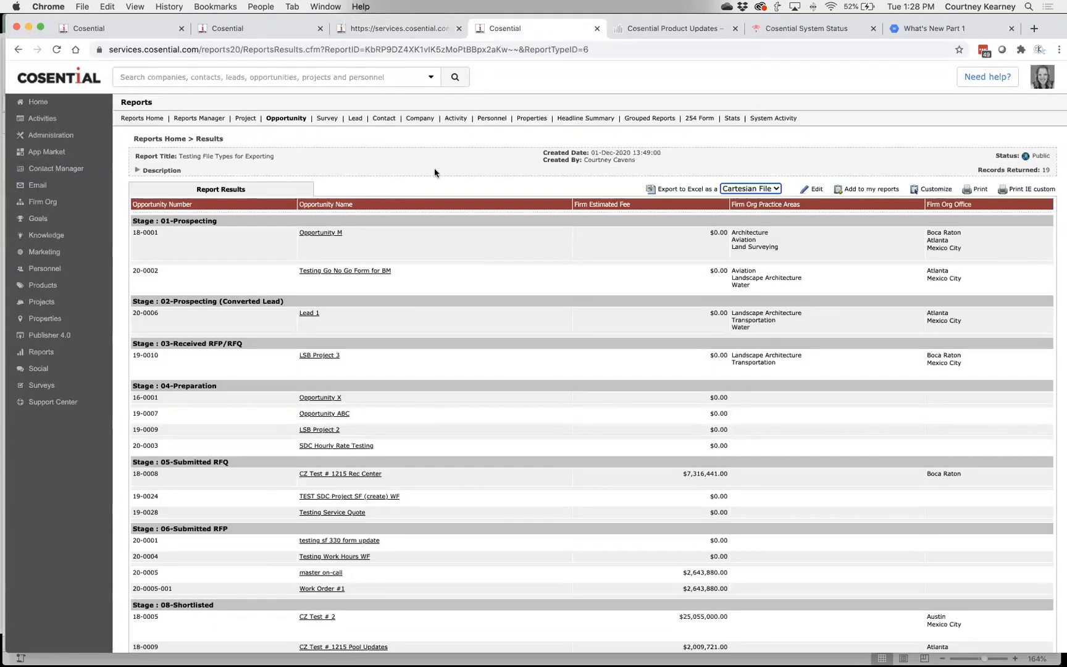
click(776, 189)
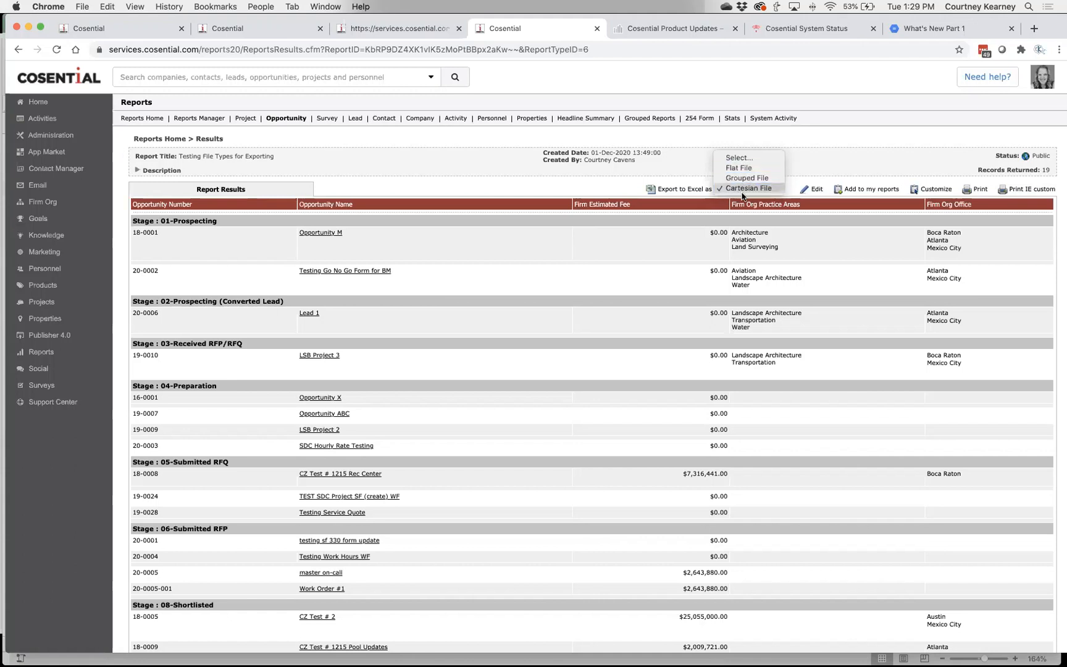
click(815, 156)
Switch to the PowerPoint slideshow, preview the Export to Excel Formatting Options slide and return to the Future Enhancement slide
key(super+Tab)
key(super+Tab)
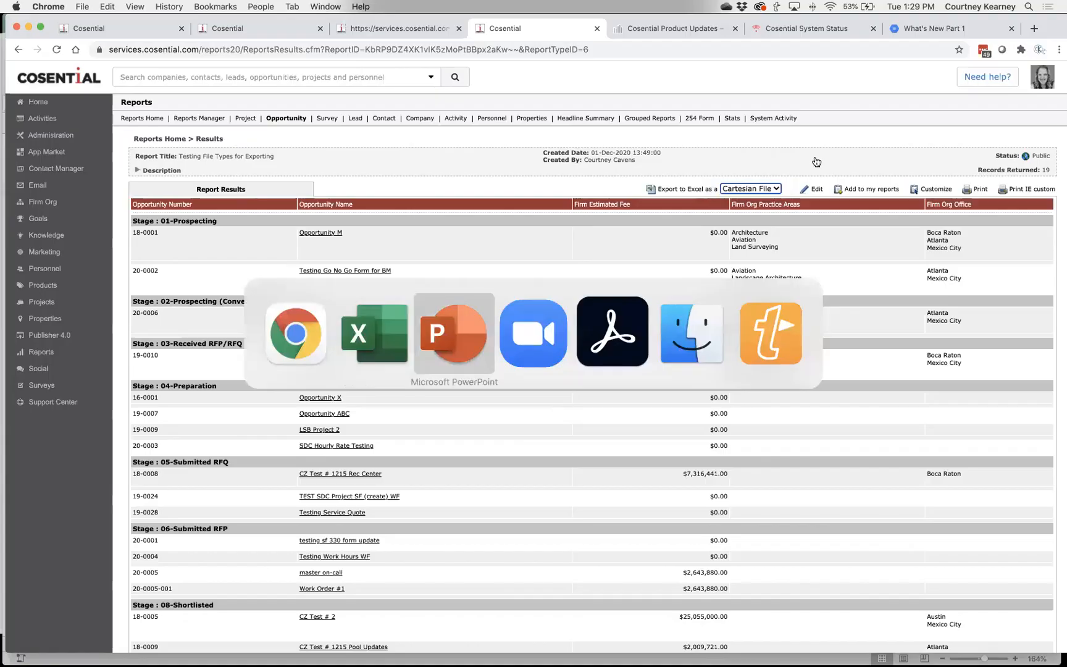
key(Right)
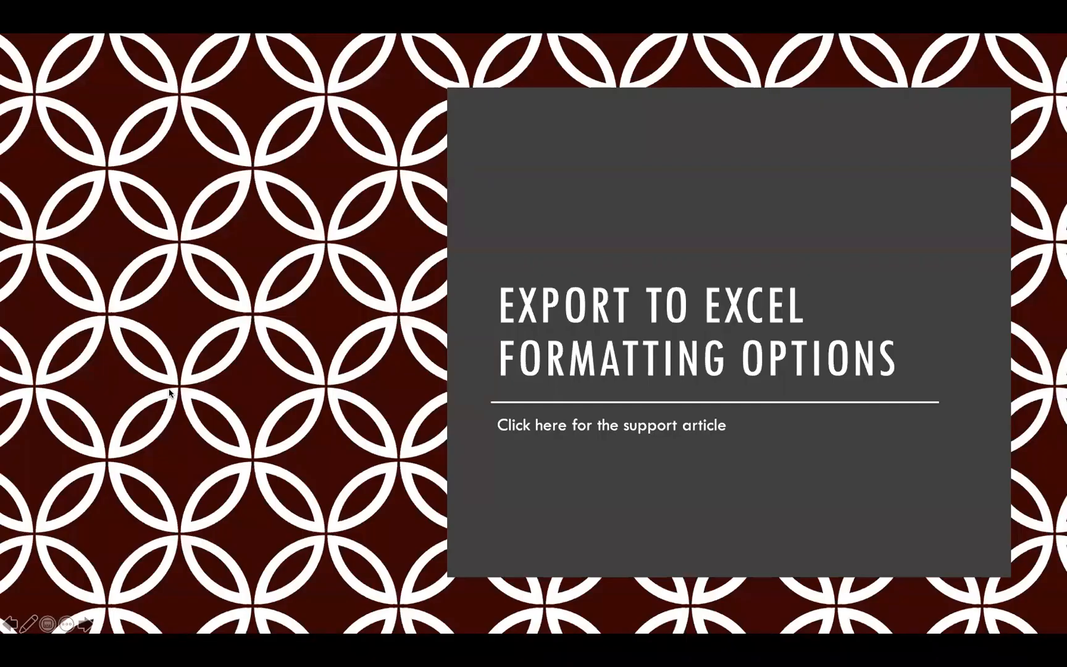
key(Right)
key(Left)
key(Left)
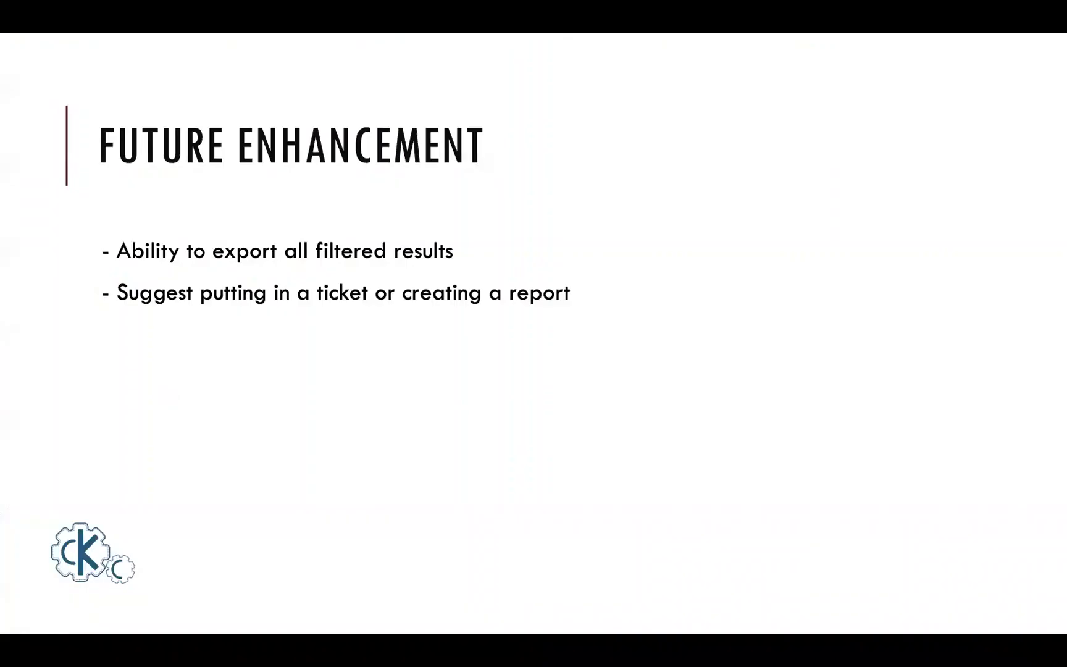
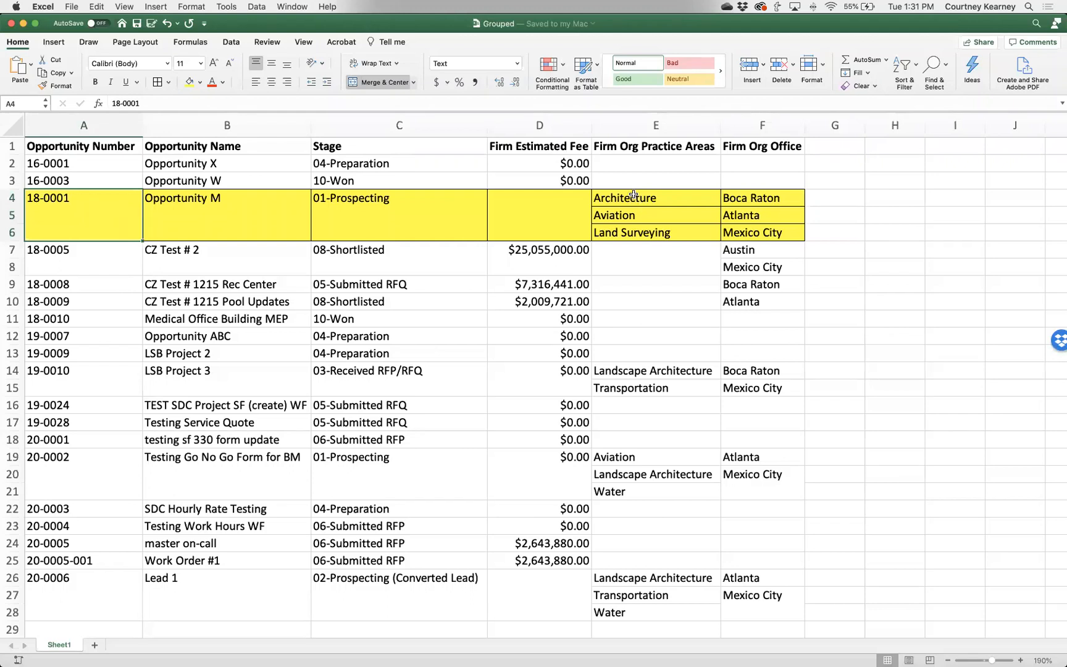
Examine Opportunity M's offices and practice areas in the Grouped workbook, including the whole Practice Areas and Office columns
drag(751, 198, 751, 232)
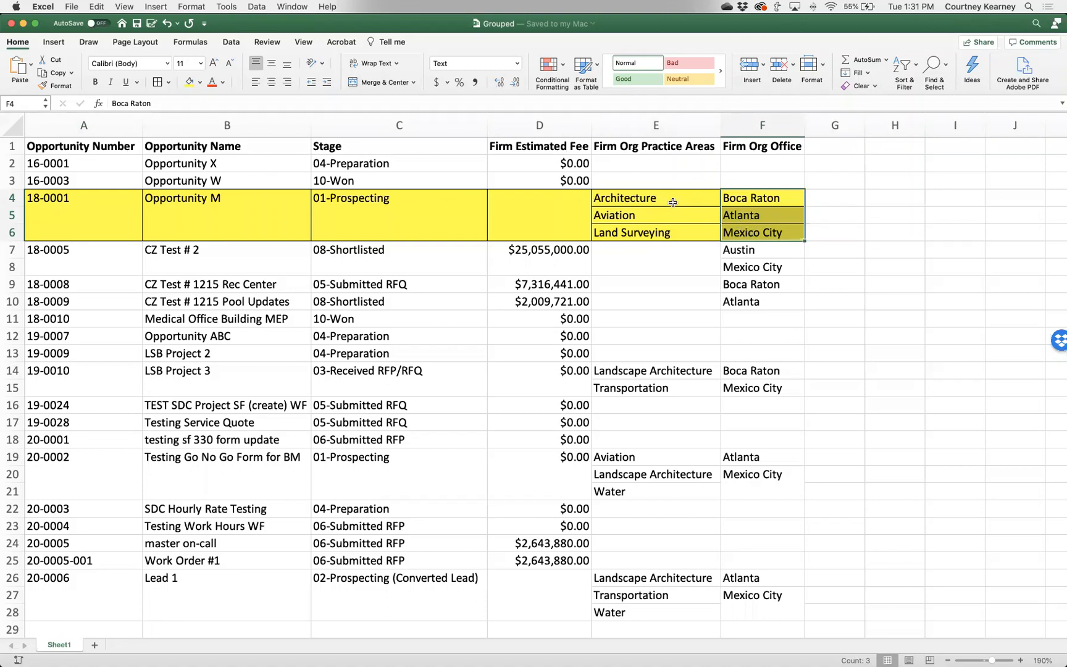
drag(673, 198, 673, 230)
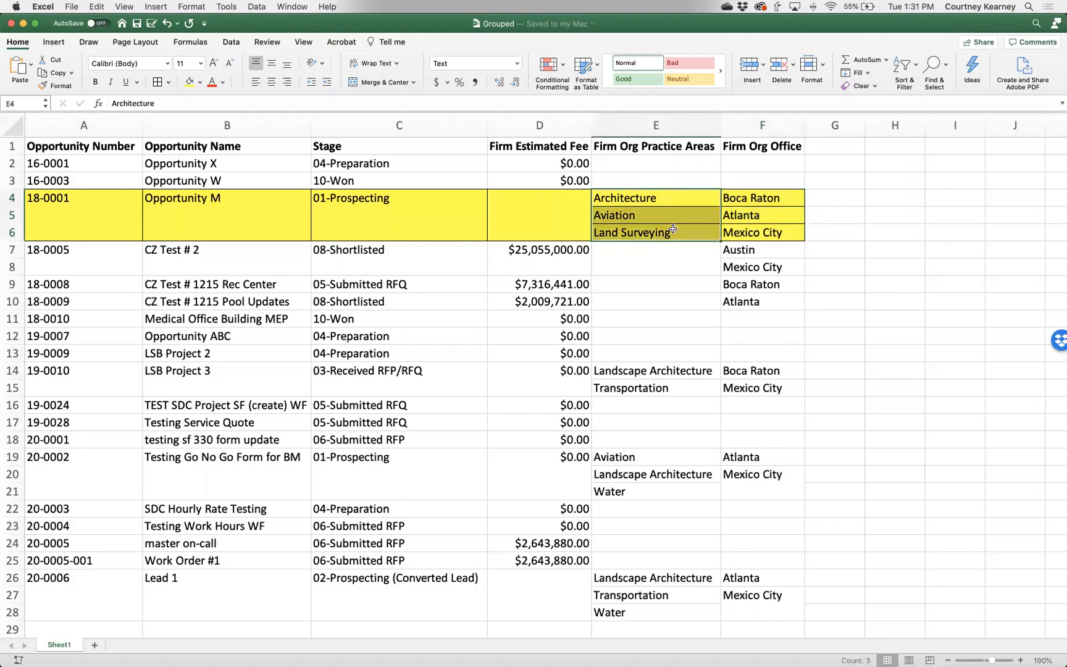
click(658, 125)
click(761, 125)
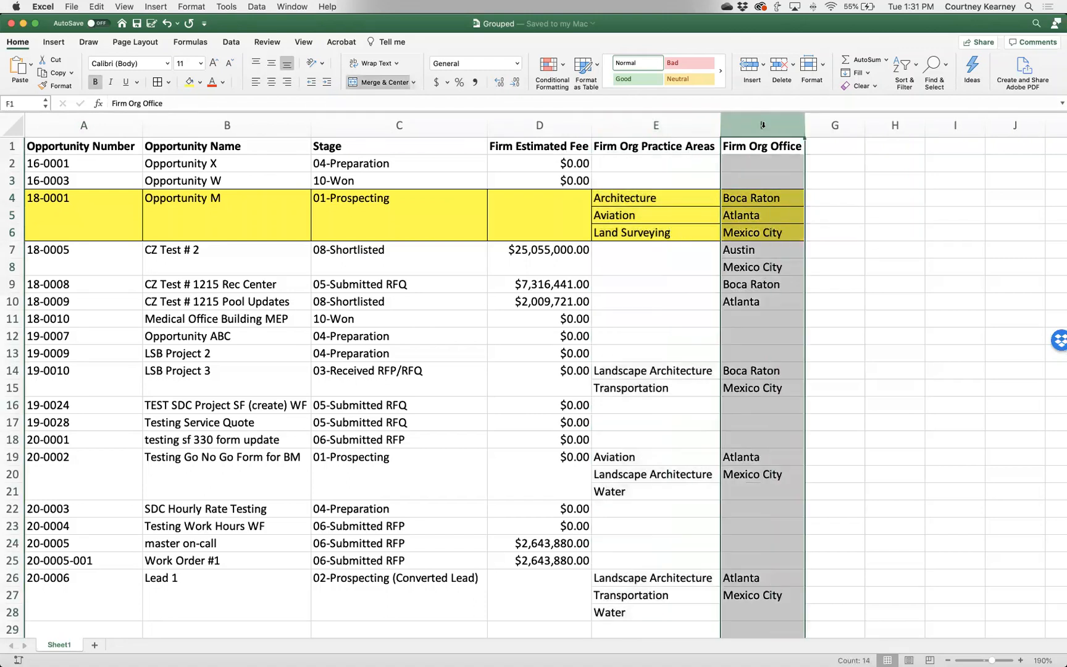
click(679, 126)
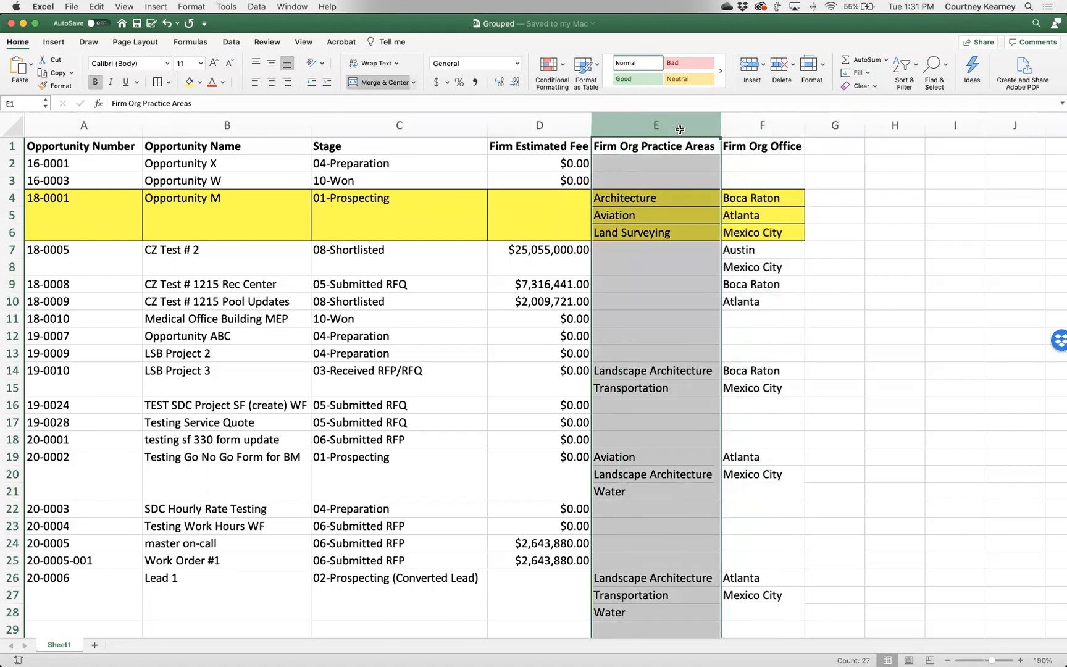
Bring up the Cartesian workbook and examine how Opportunity M's Architecture rows are paired with each office
click(299, 8)
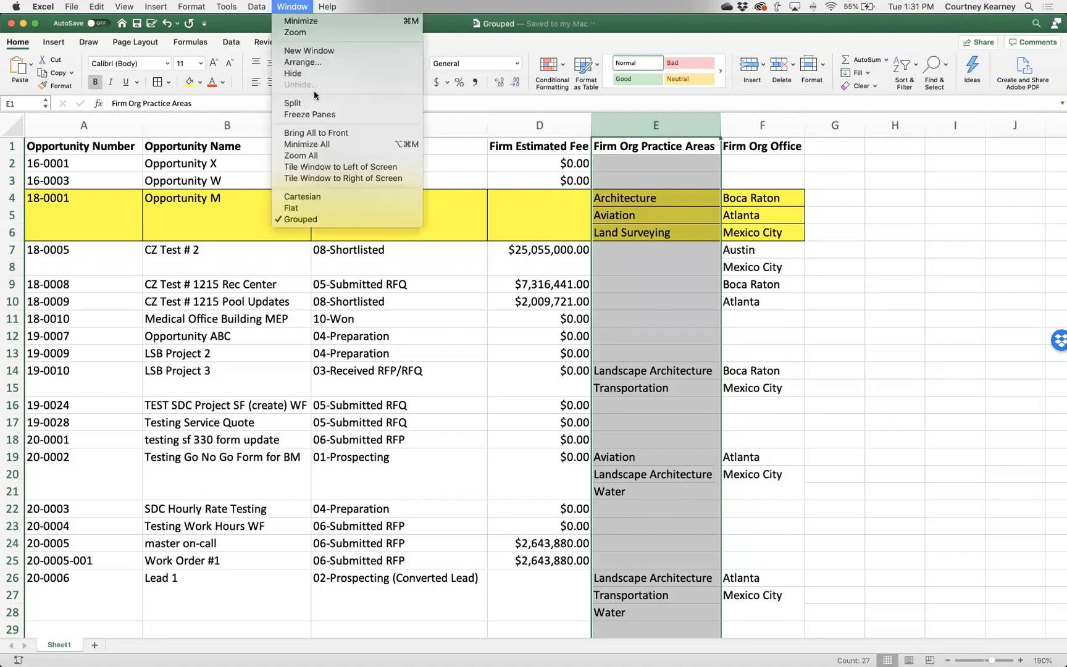
click(340, 199)
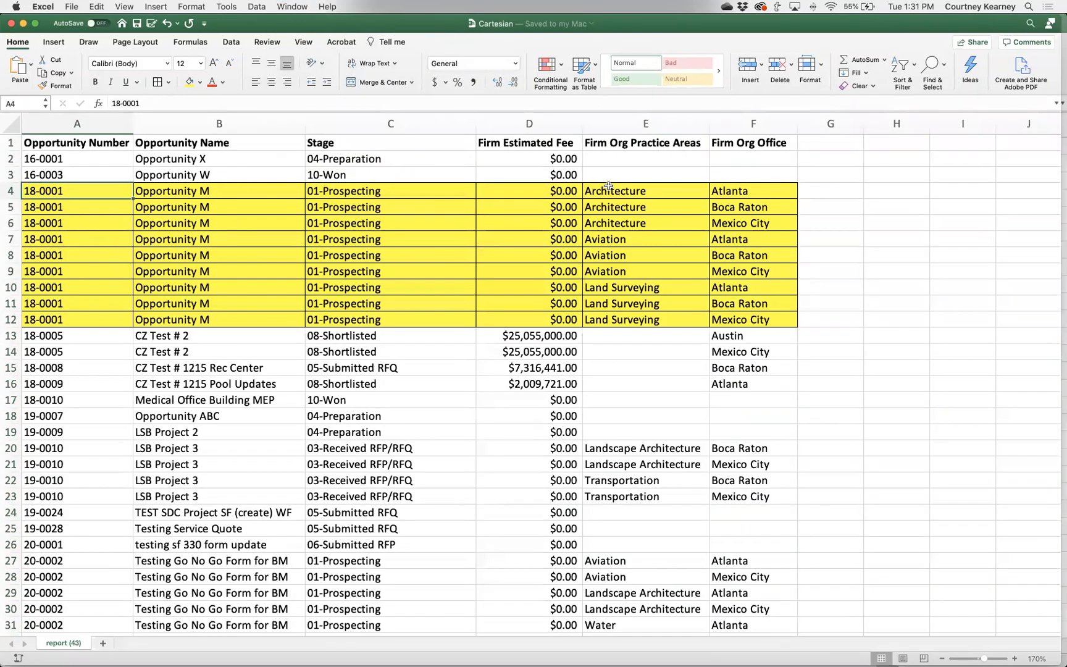
drag(608, 186, 681, 219)
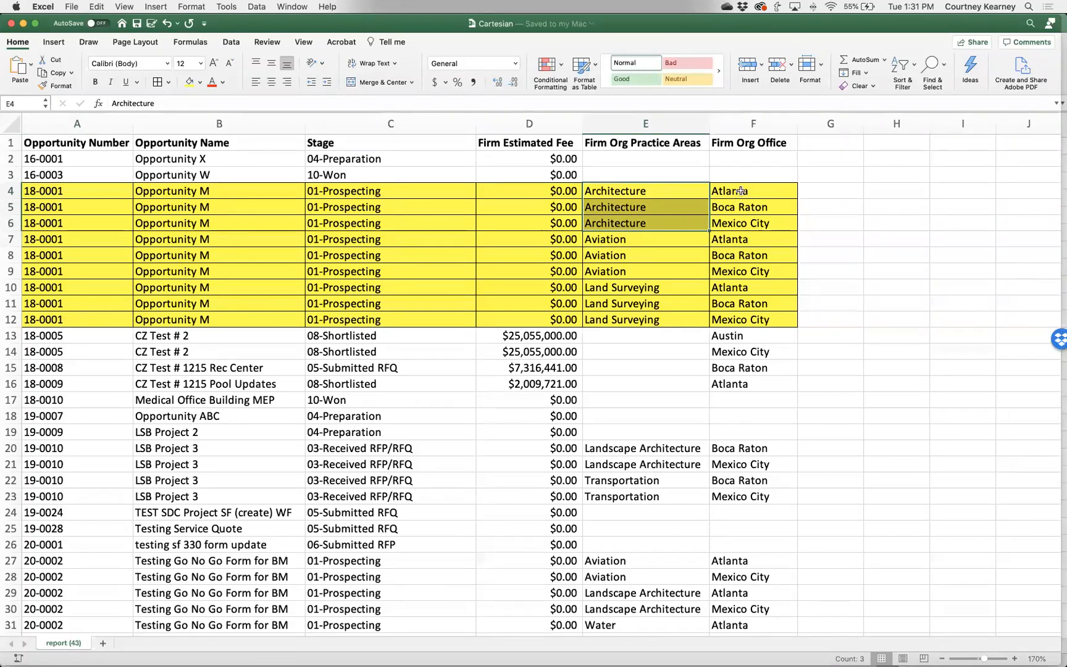
drag(740, 191, 743, 224)
click(743, 224)
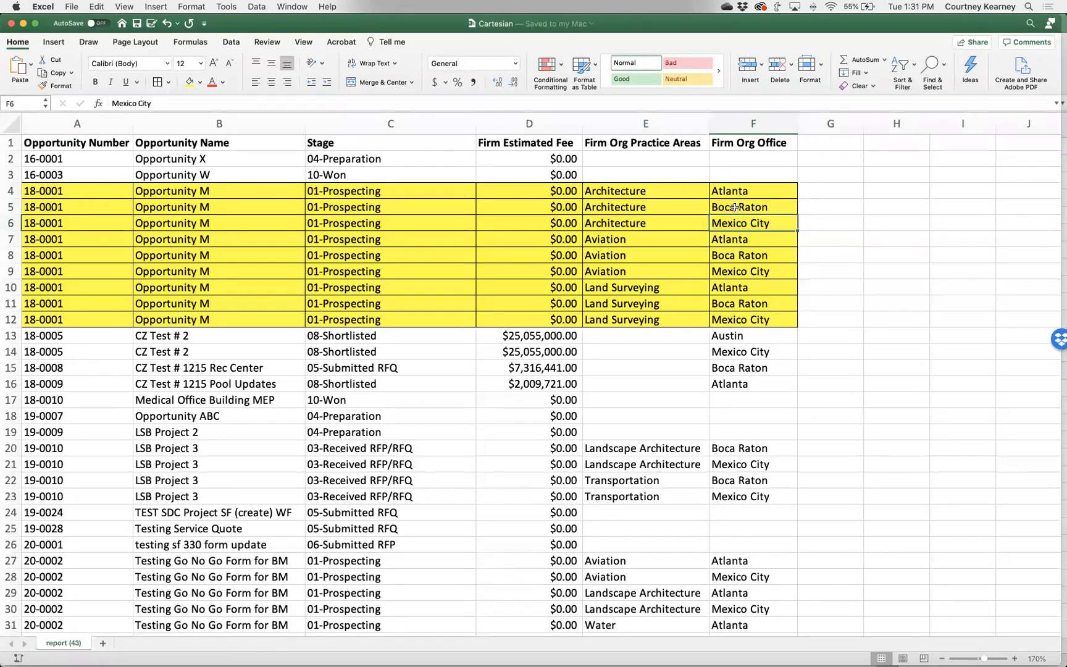
drag(673, 191, 674, 226)
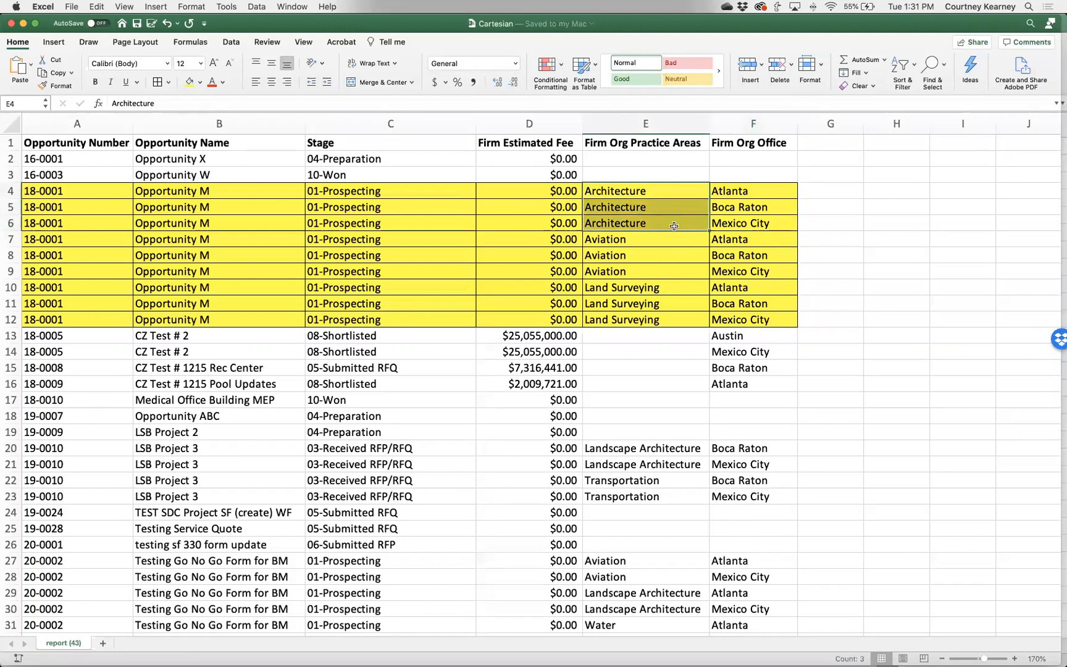
drag(750, 193, 750, 225)
click(672, 193)
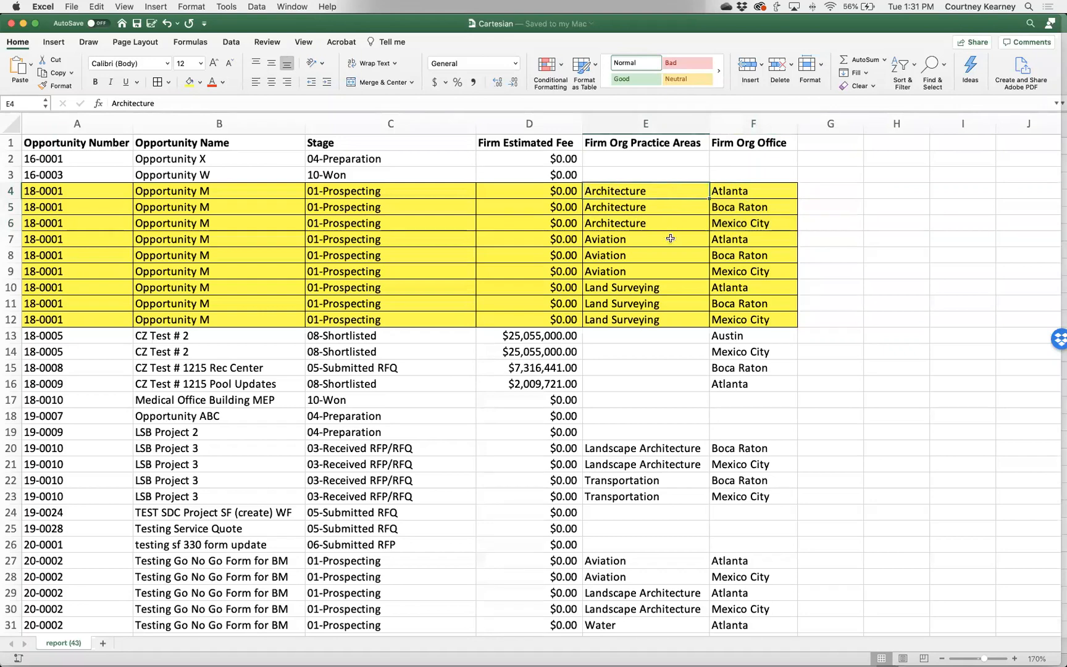
Compare Opportunity M's Aviation and Land Surveying rows with their offices in the Cartesian workbook
drag(670, 239, 670, 273)
drag(749, 240, 747, 271)
drag(667, 290, 666, 317)
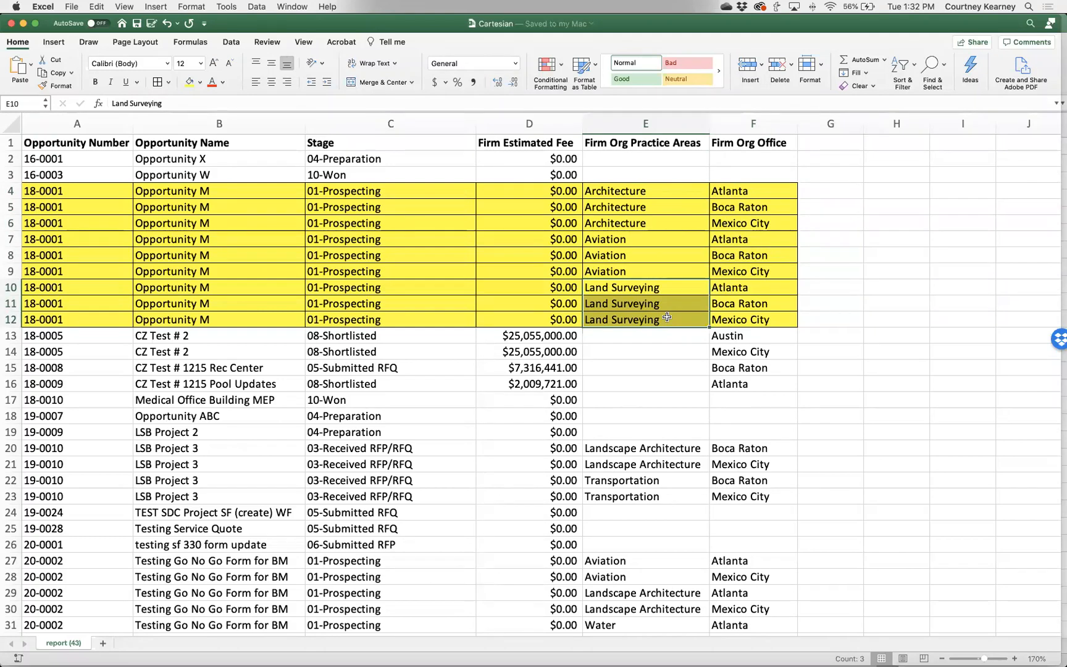
Review the Firm Estimated Fee and Practice Areas cells across all of Opportunity M's rows in the Cartesian workbook
drag(539, 321, 538, 191)
scroll(557, 285, down, 10)
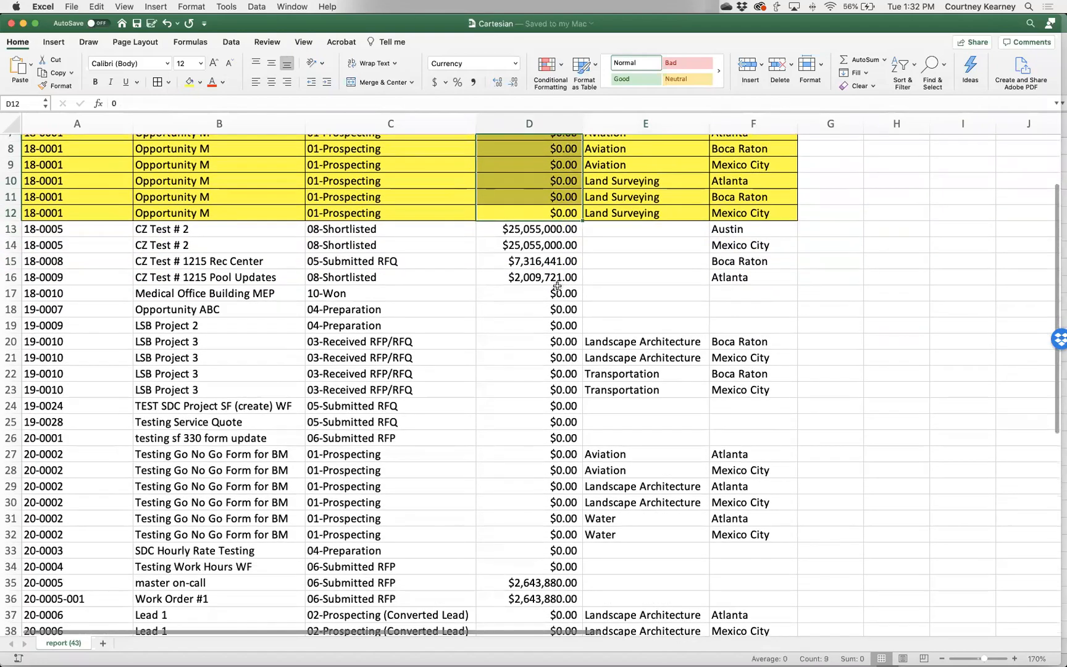
scroll(557, 284, up, 10)
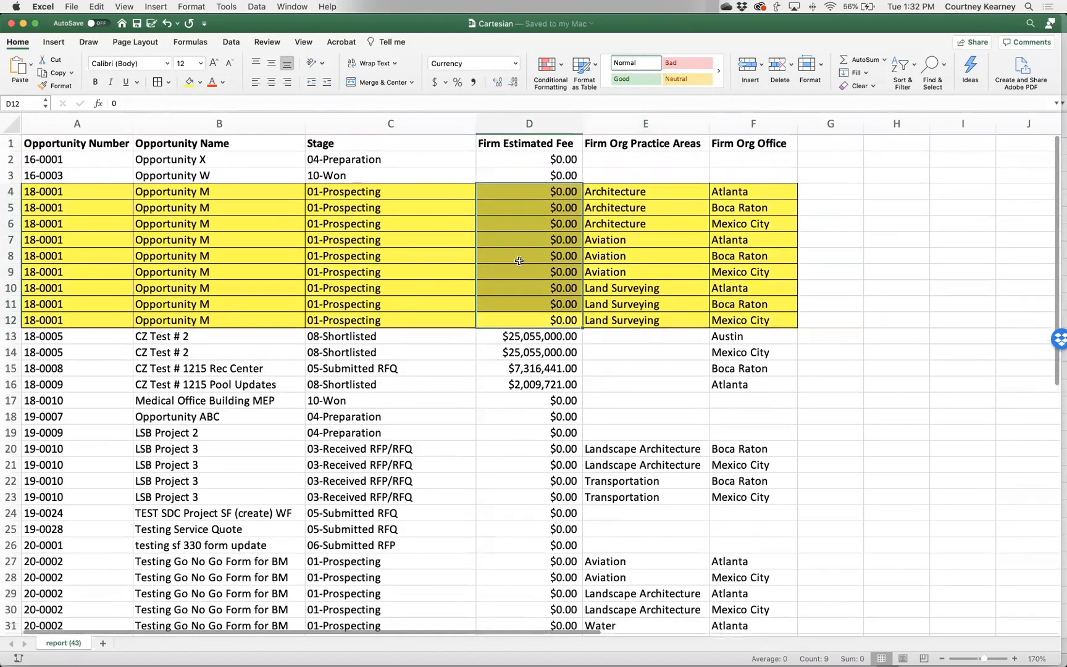
drag(613, 197, 615, 321)
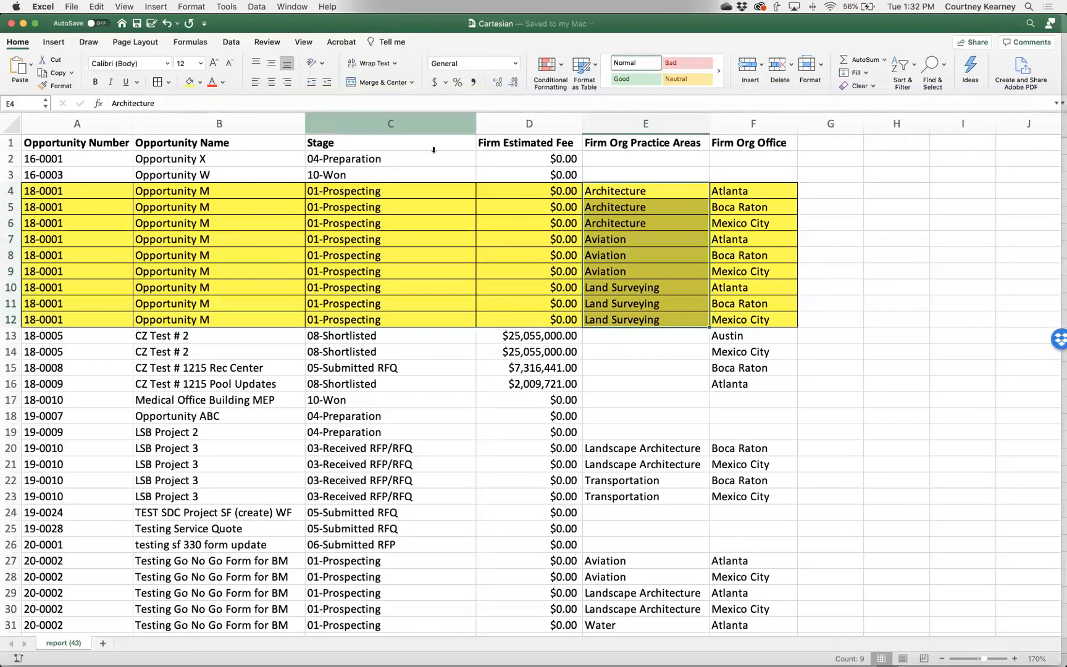
Compare Opportunity M's Firm Estimated Fee in the Flat workbook with the CZ Test # 2 fee in the Grouped workbook
click(312, 7)
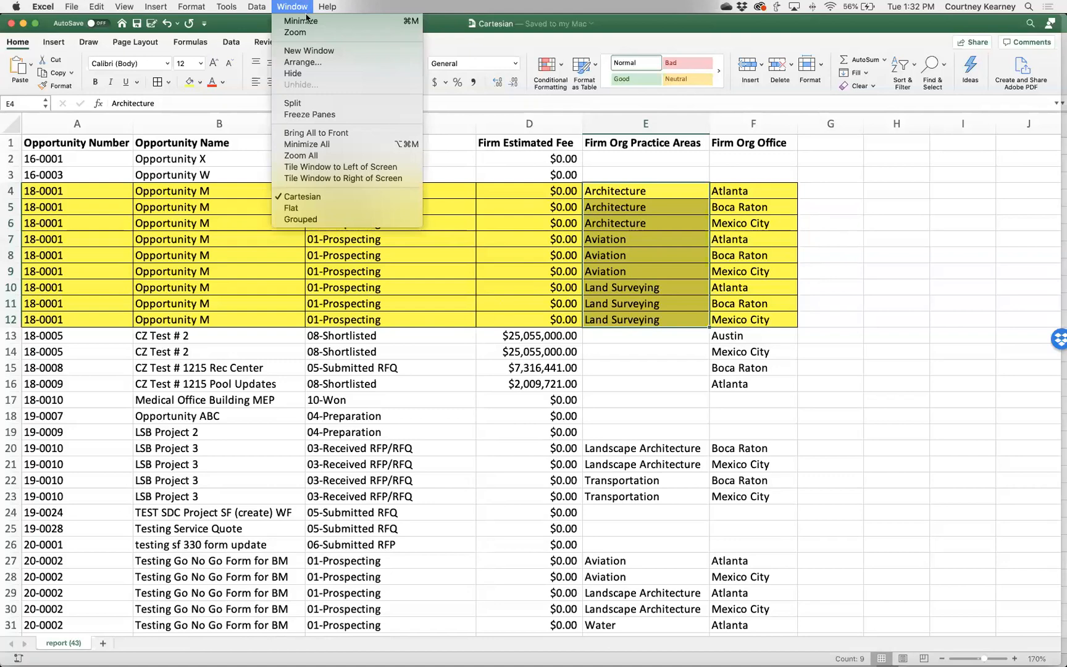
click(331, 209)
click(561, 189)
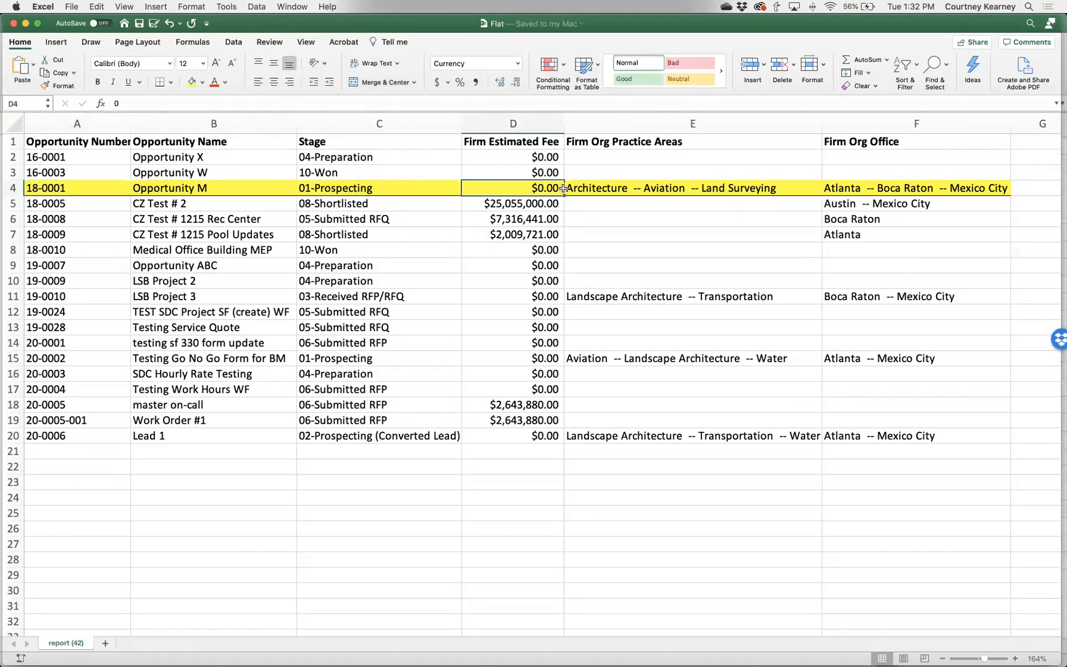
click(284, 7)
click(327, 220)
click(556, 264)
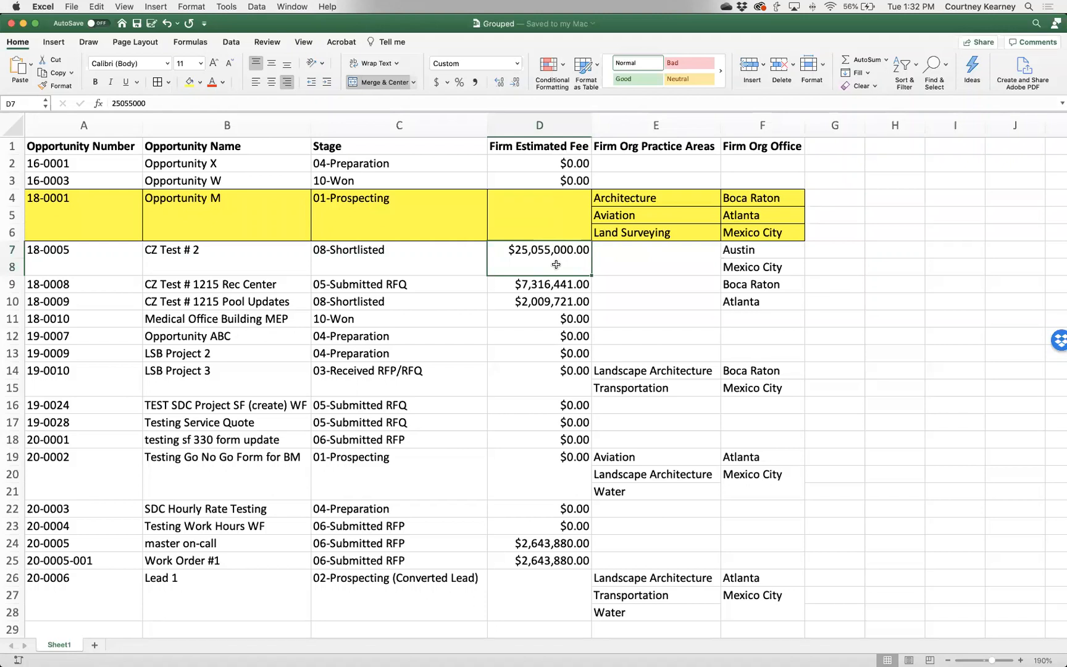
Switch to Acrobat and find the Export to Excel Formatting Options slide in the What's New Part 1 handout, cancelling the reading preparation
mouse_move(510, 658)
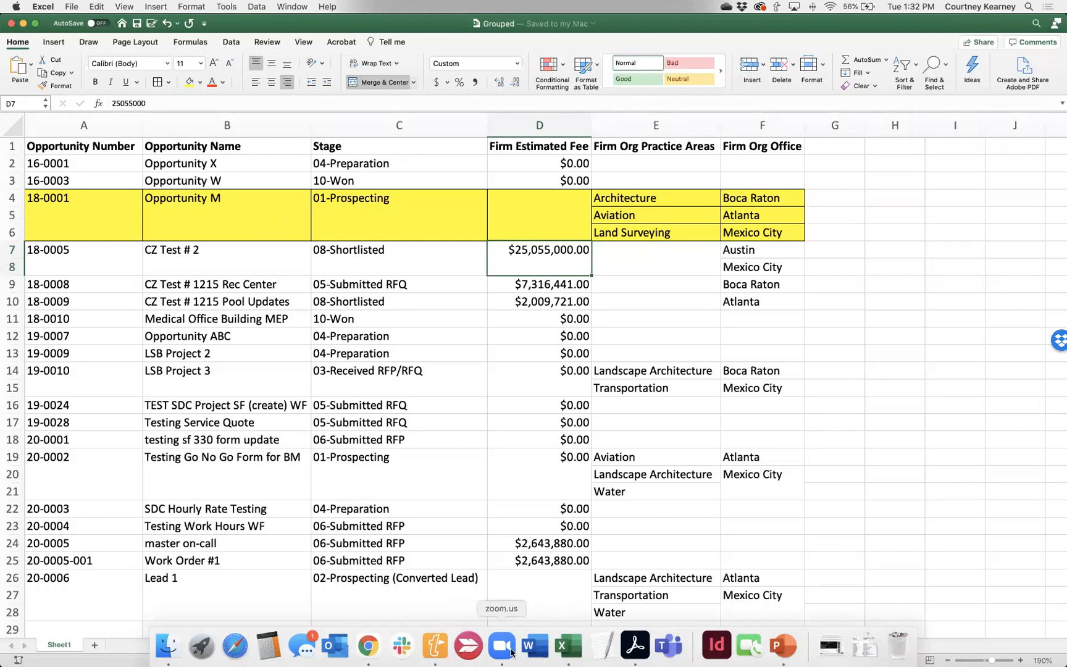
click(642, 649)
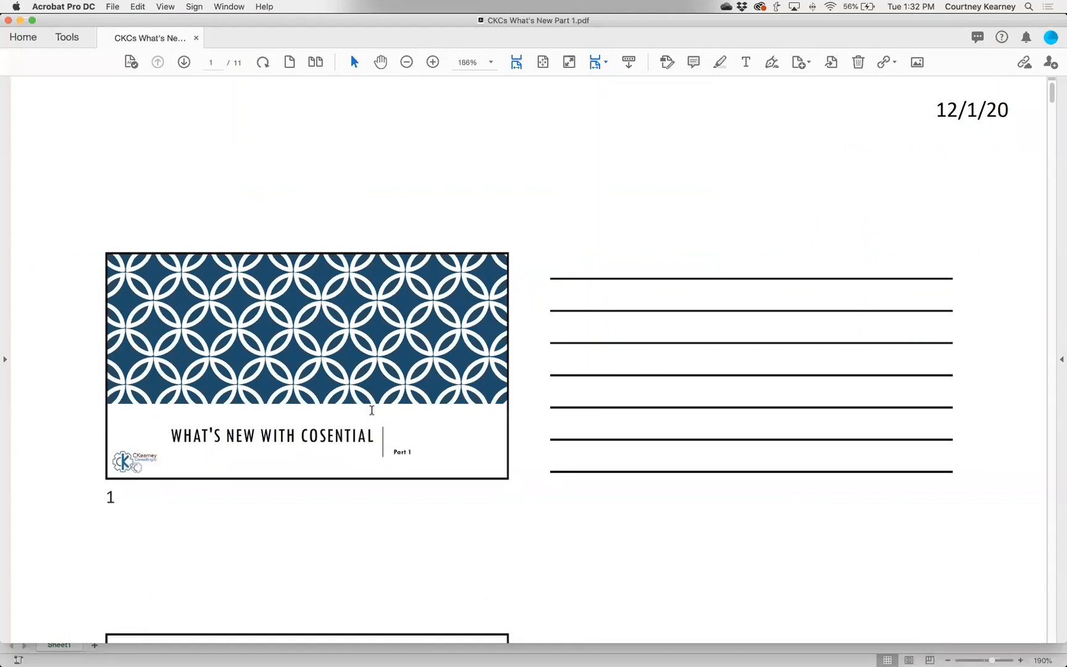
scroll(372, 410, down, 20)
scroll(371, 413, down, 20)
scroll(373, 415, down, 15)
click(529, 381)
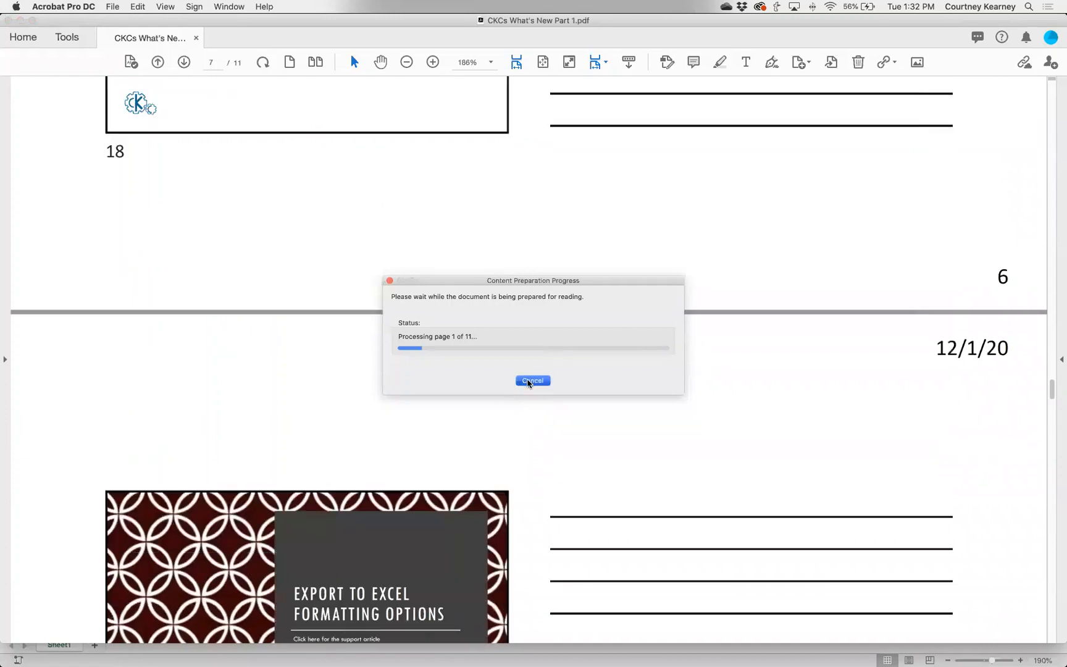
scroll(484, 373, down, 5)
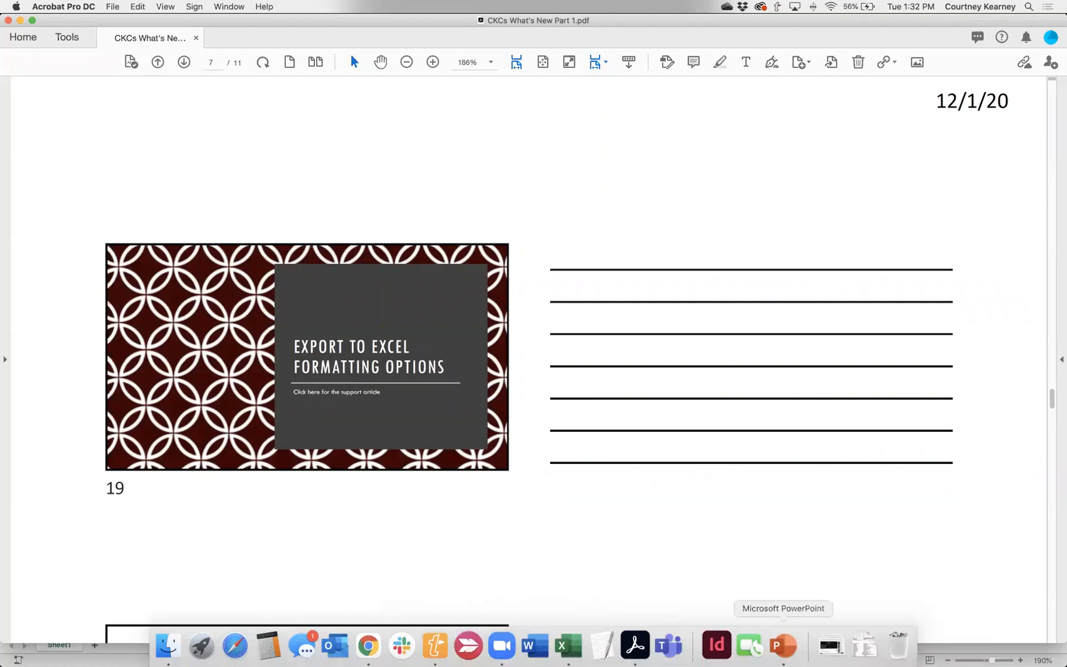
Switch to the PowerPoint slideshow and advance from the Cartesian slide through Product Updates to the Thank You slide
click(783, 646)
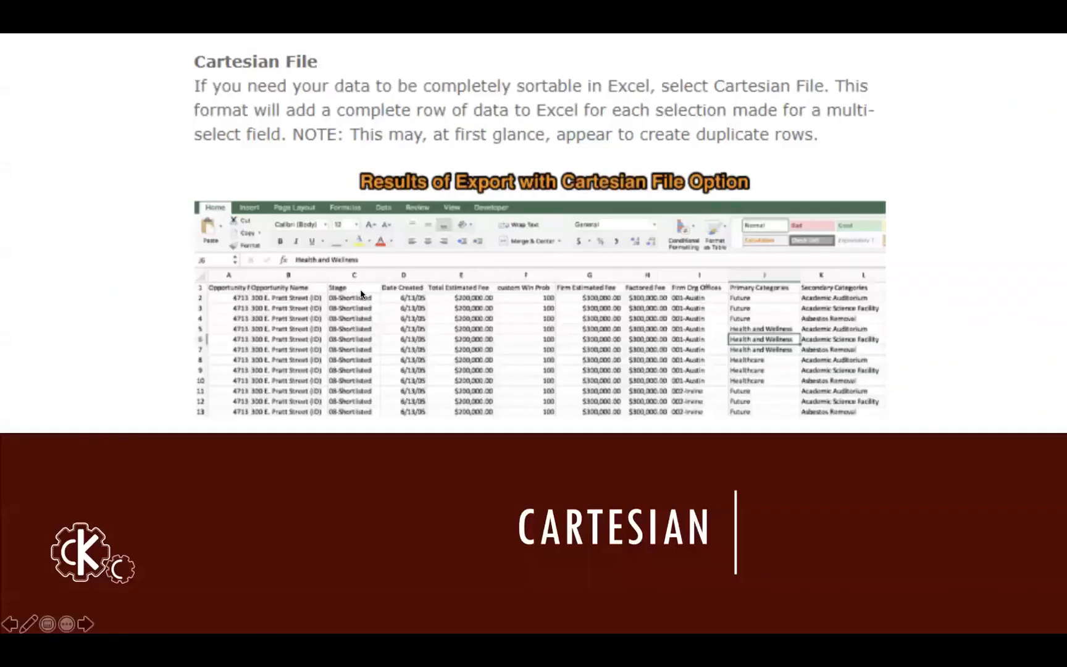
click(363, 294)
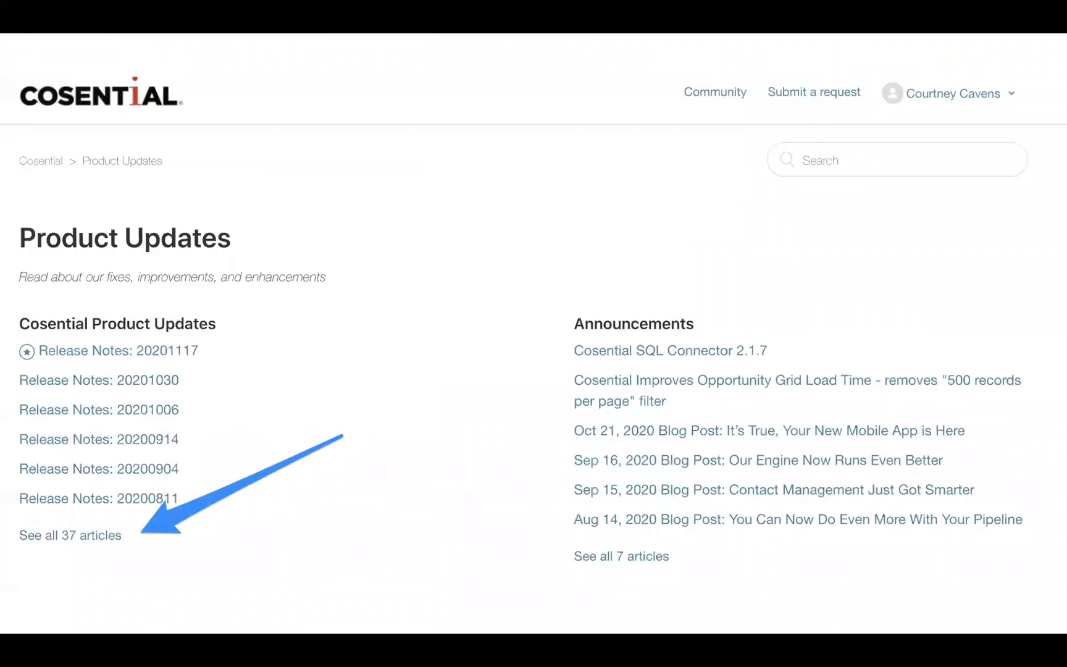
click(67, 545)
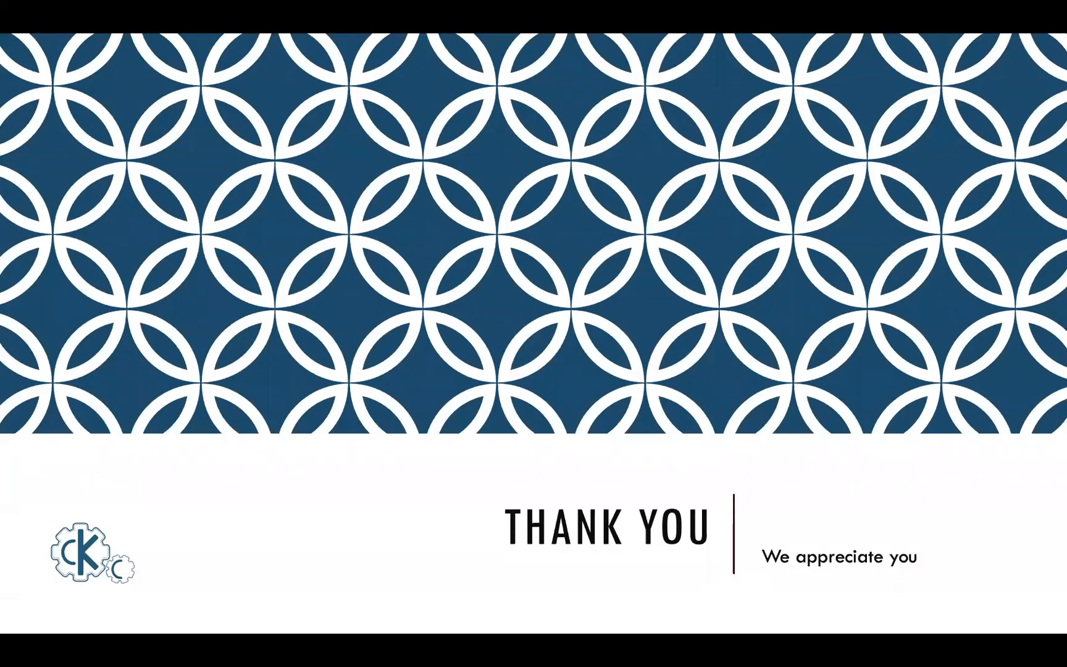
Switch to Chrome and open the What's New with Cosential Part 2 registration page from the CKearney Consulting site's events in a new tab
key(super+Tab)
key(super+Tab)
key(super+Tab)
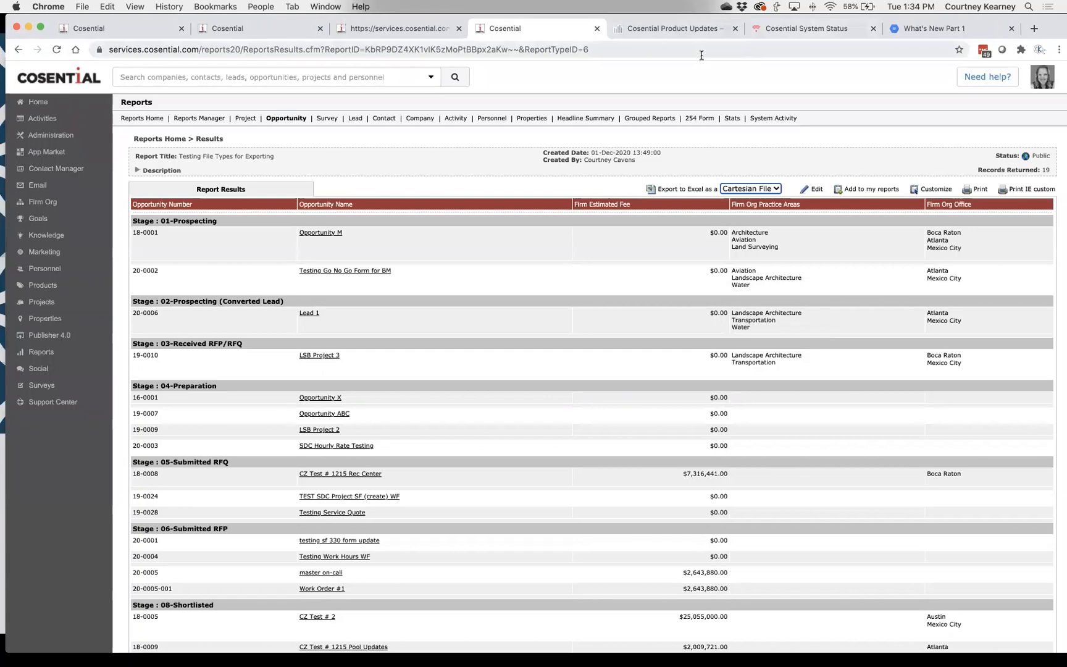
key(super+t)
text(ck)
key(Return)
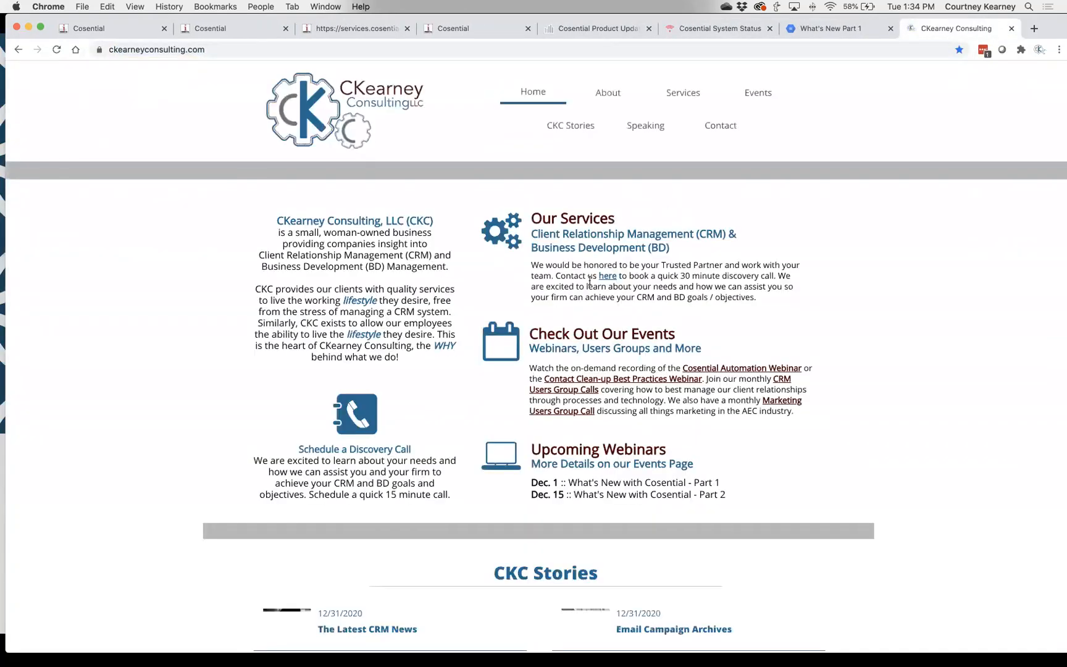
click(763, 98)
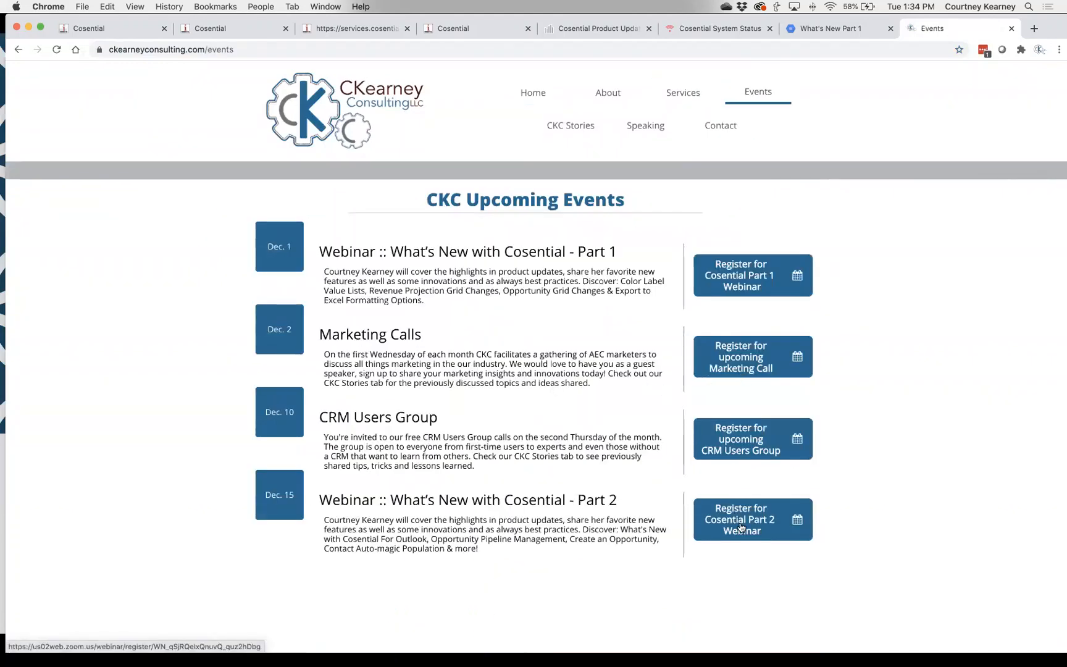
click(741, 526)
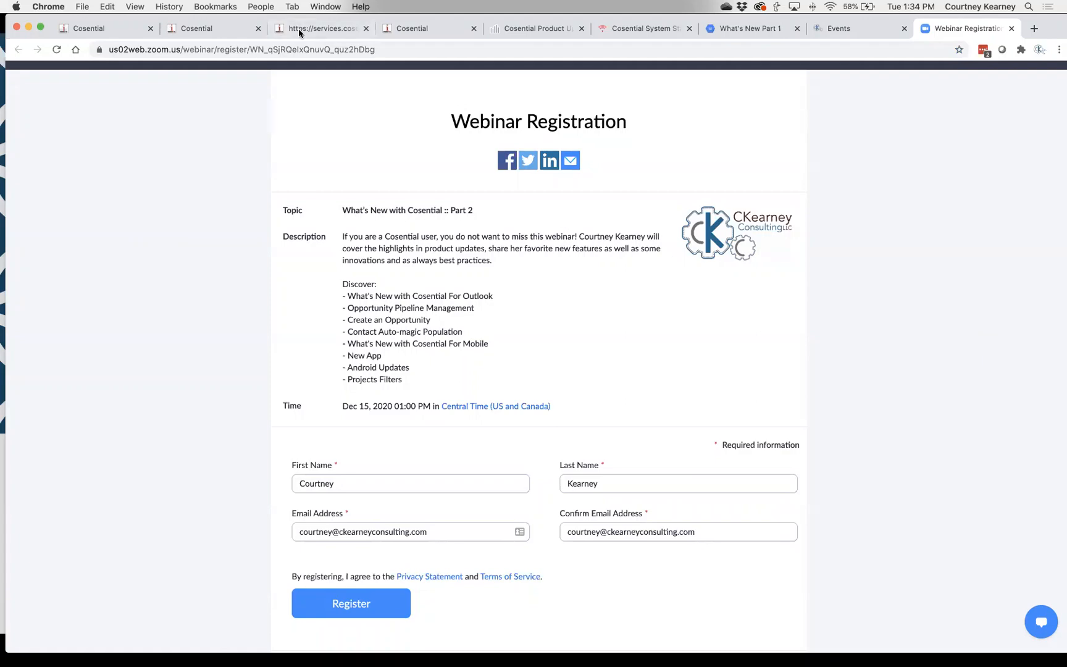
Return to Cosential's Revenue Projections and examine its filter options for Stages, Opportunity Types and Primary Categories
click(213, 29)
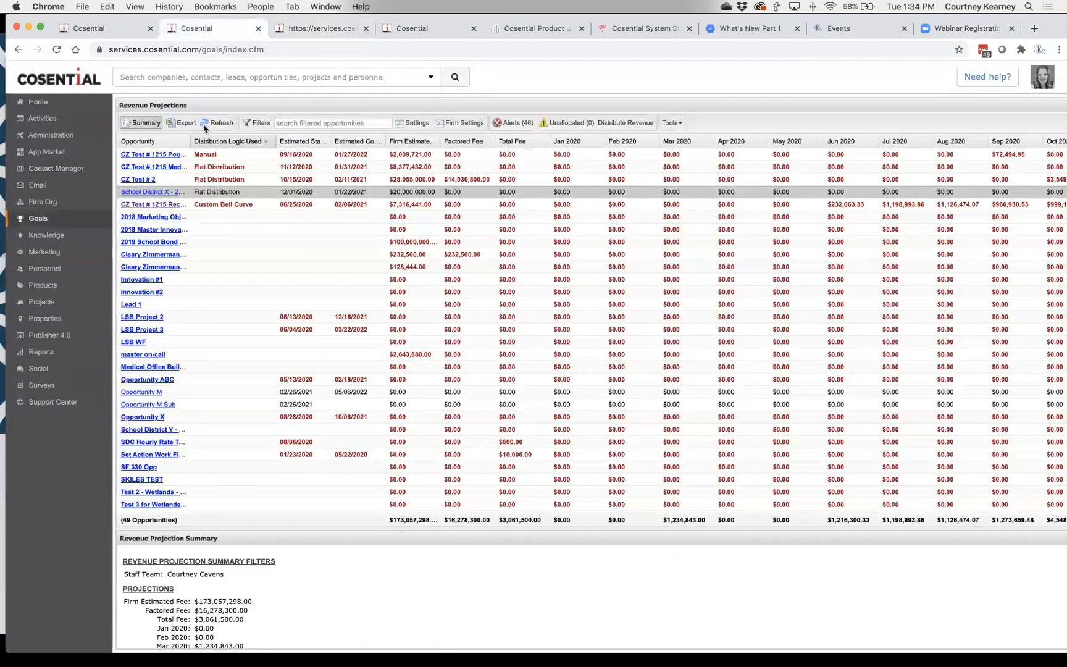
click(256, 123)
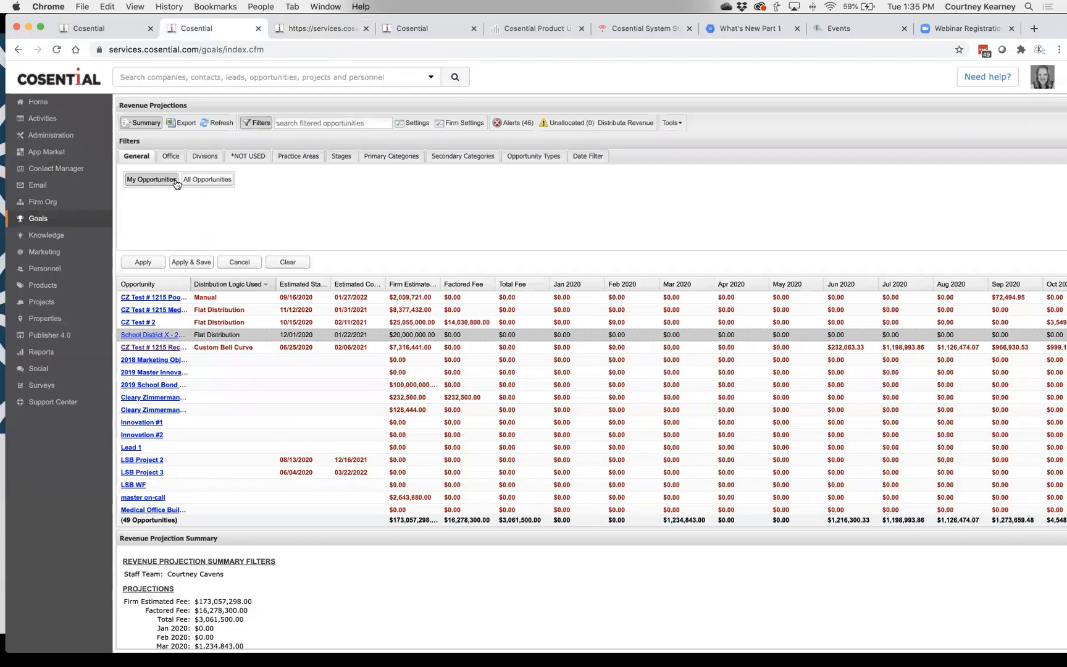
click(342, 156)
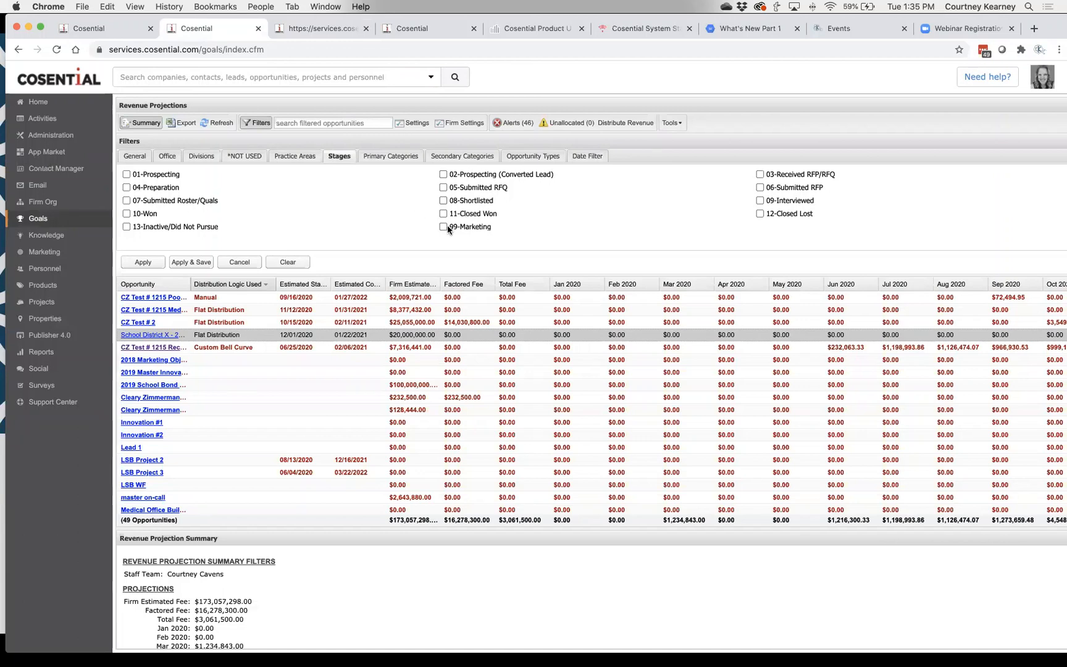
click(556, 157)
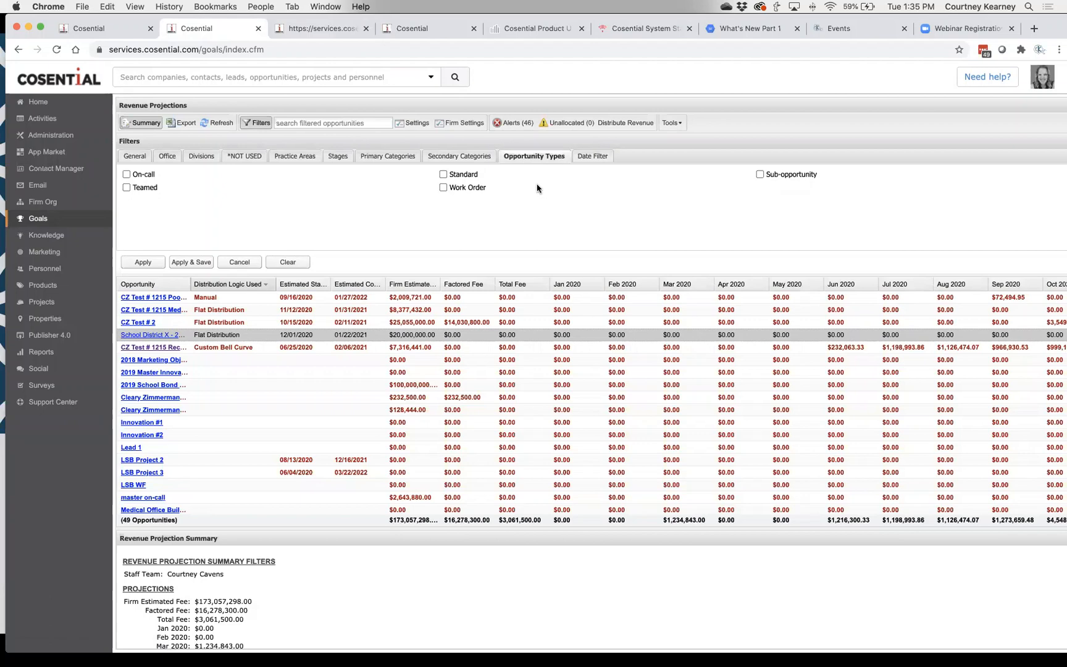
click(389, 158)
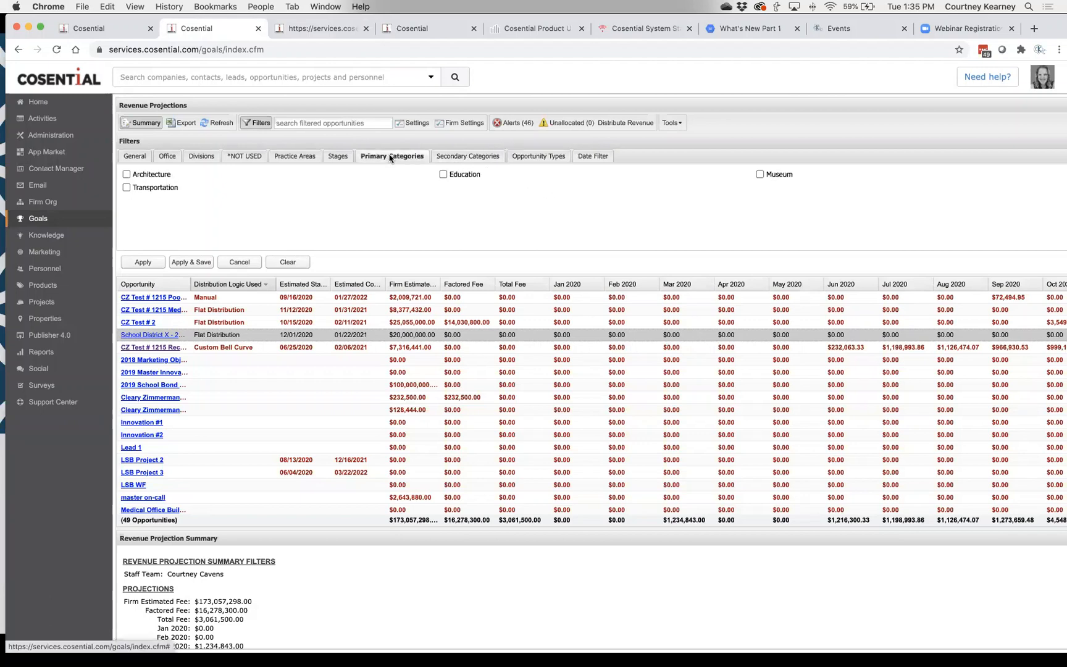
click(338, 158)
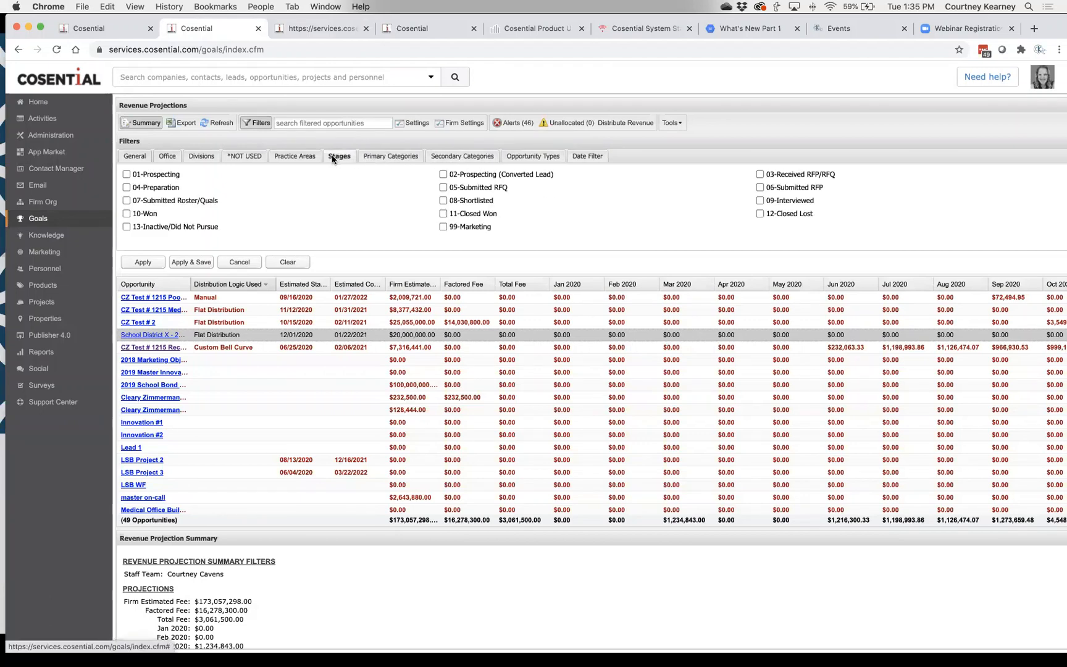